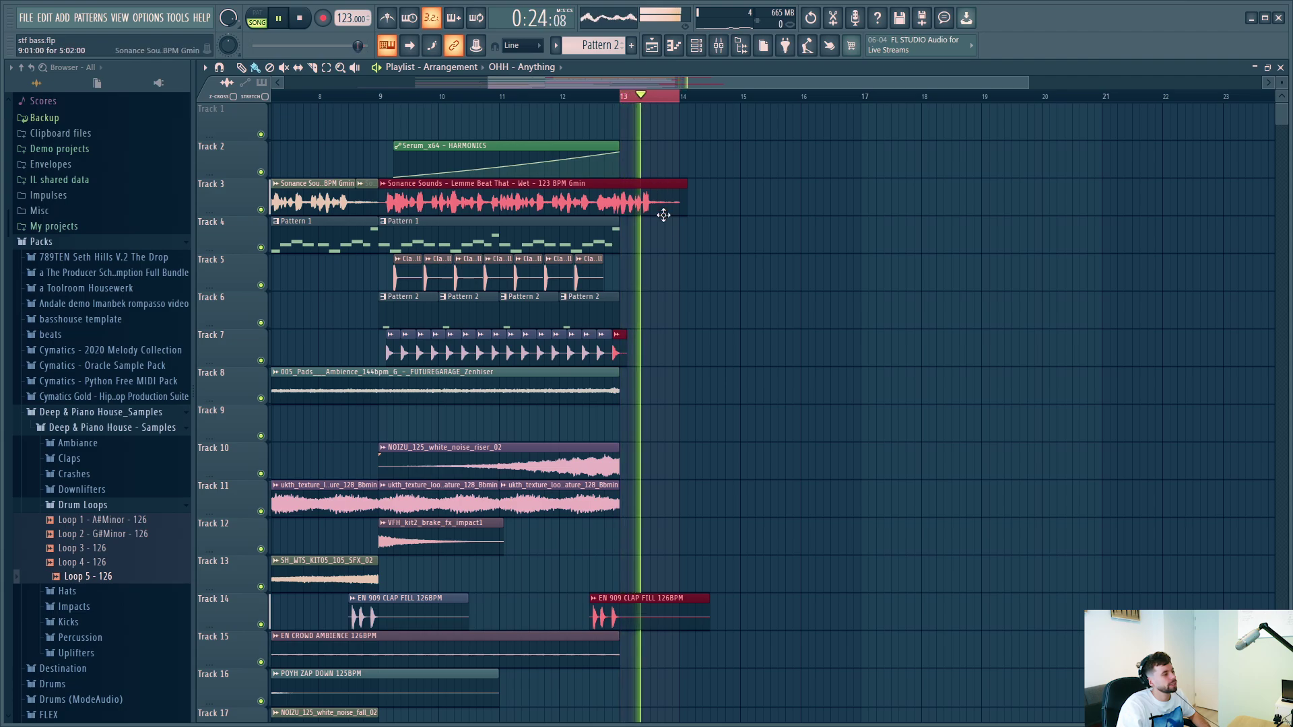
Audition the build-up around bar 13 and split the Track 3 vocal clip at bar 13.
key("space")
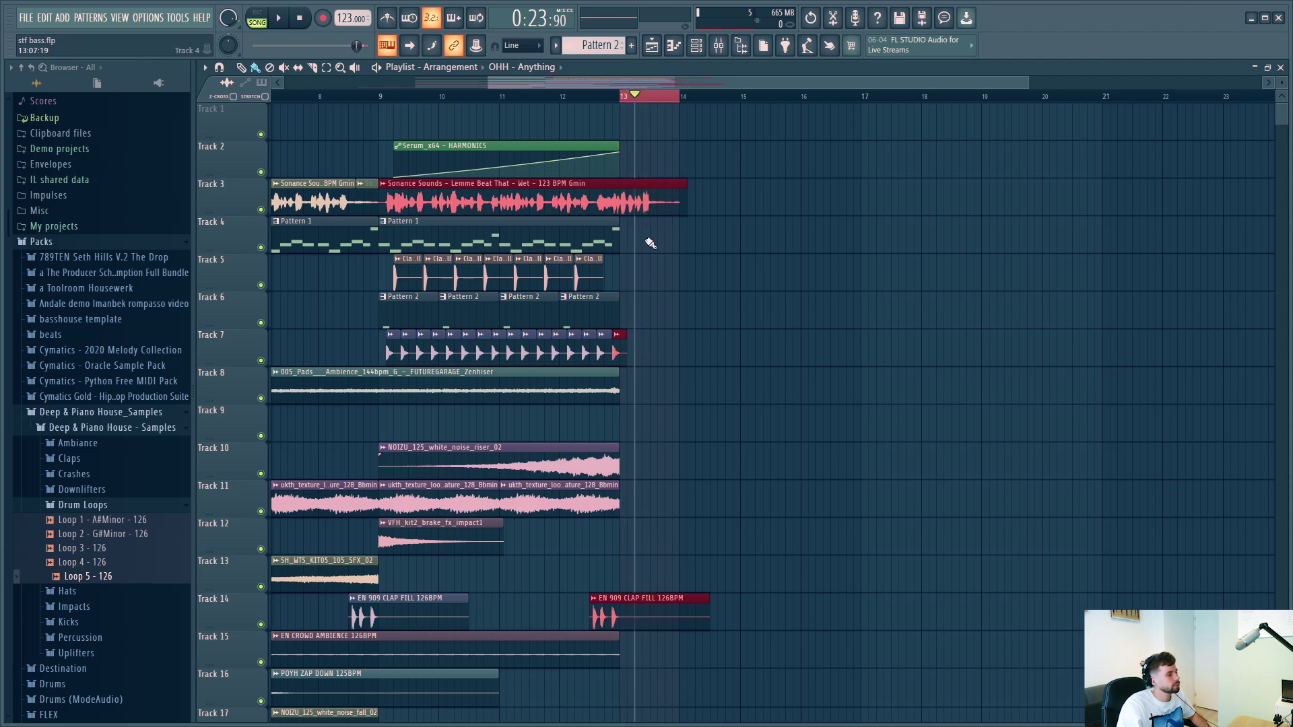
scroll(630, 231, "down", 2)
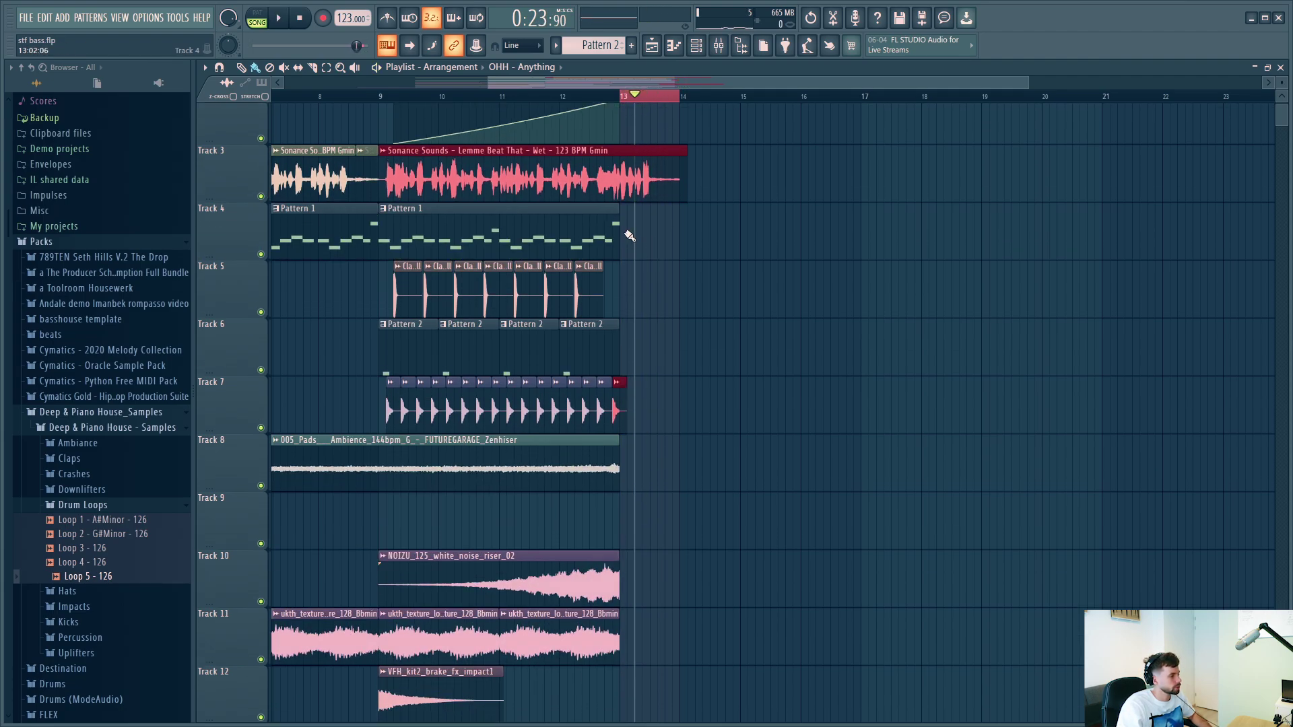
scroll(639, 226, "up", 4)
key("space")
key("space")
left_click(603, 108)
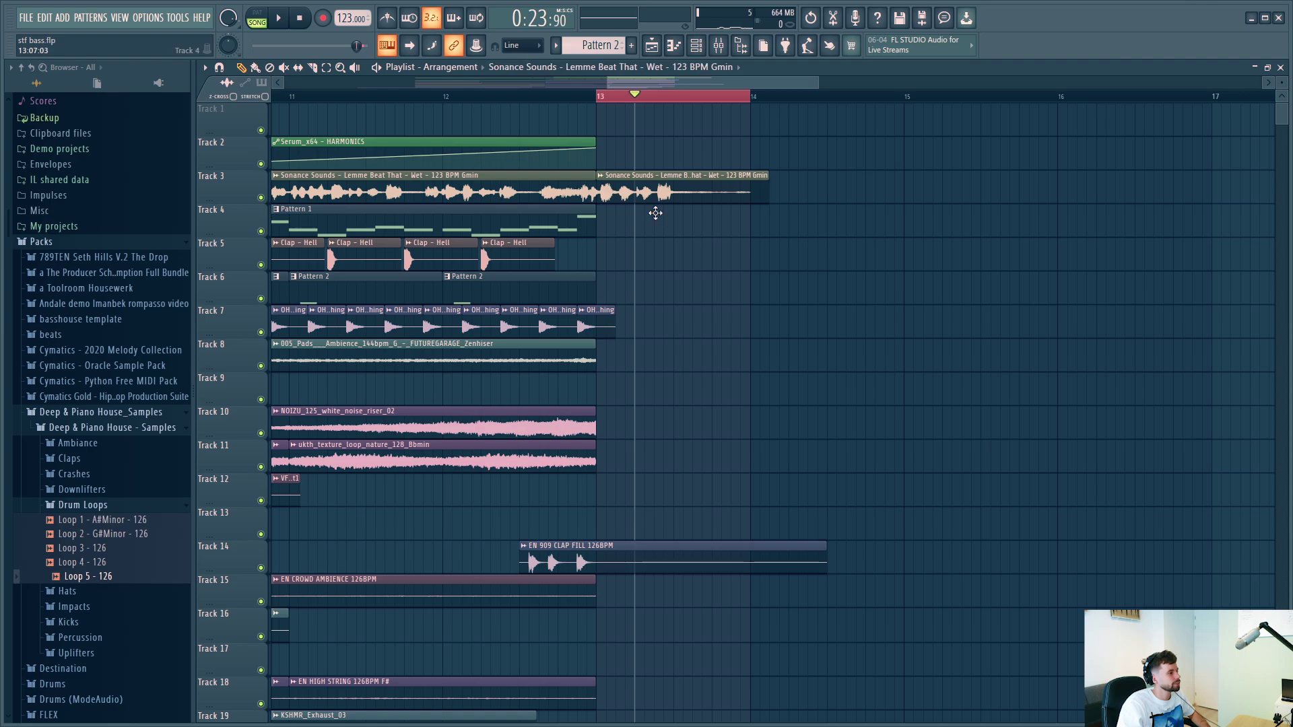
Copy the vocal piece that starts at bar 13 onto Track 4, make it unique, and play the section.
left_click(688, 210)
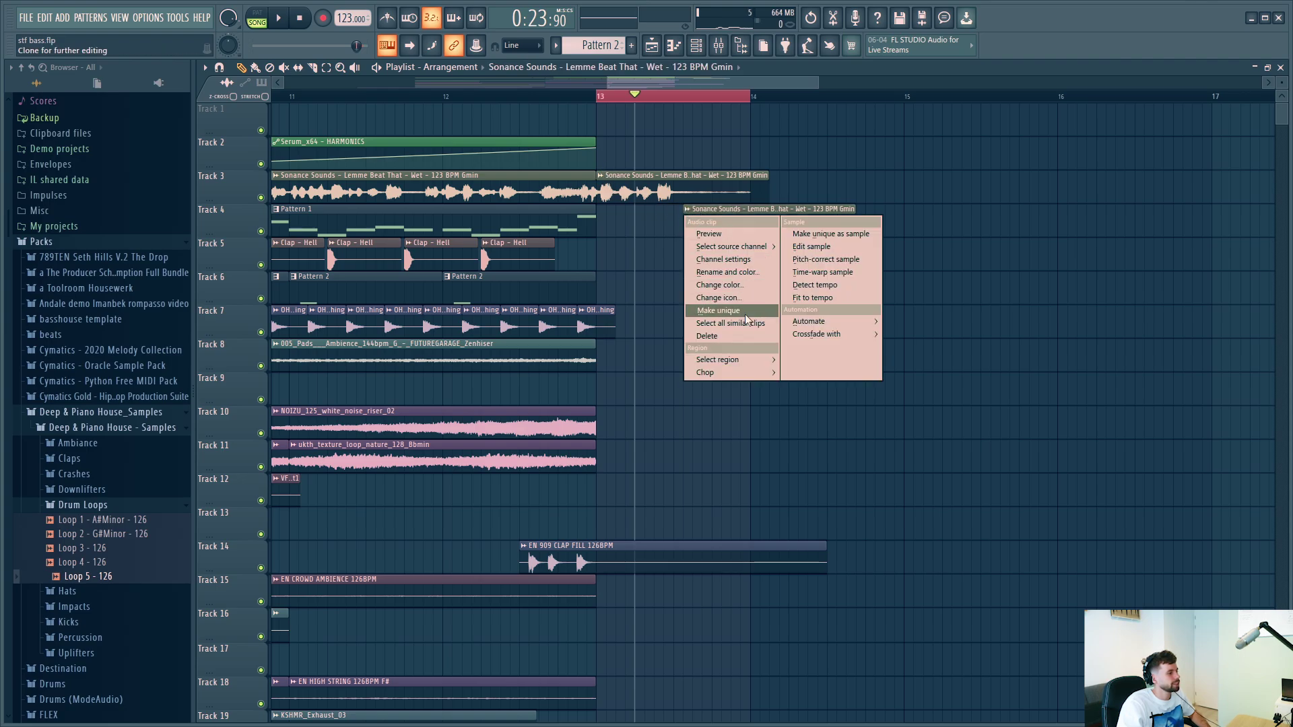
left_click(745, 313)
key("space")
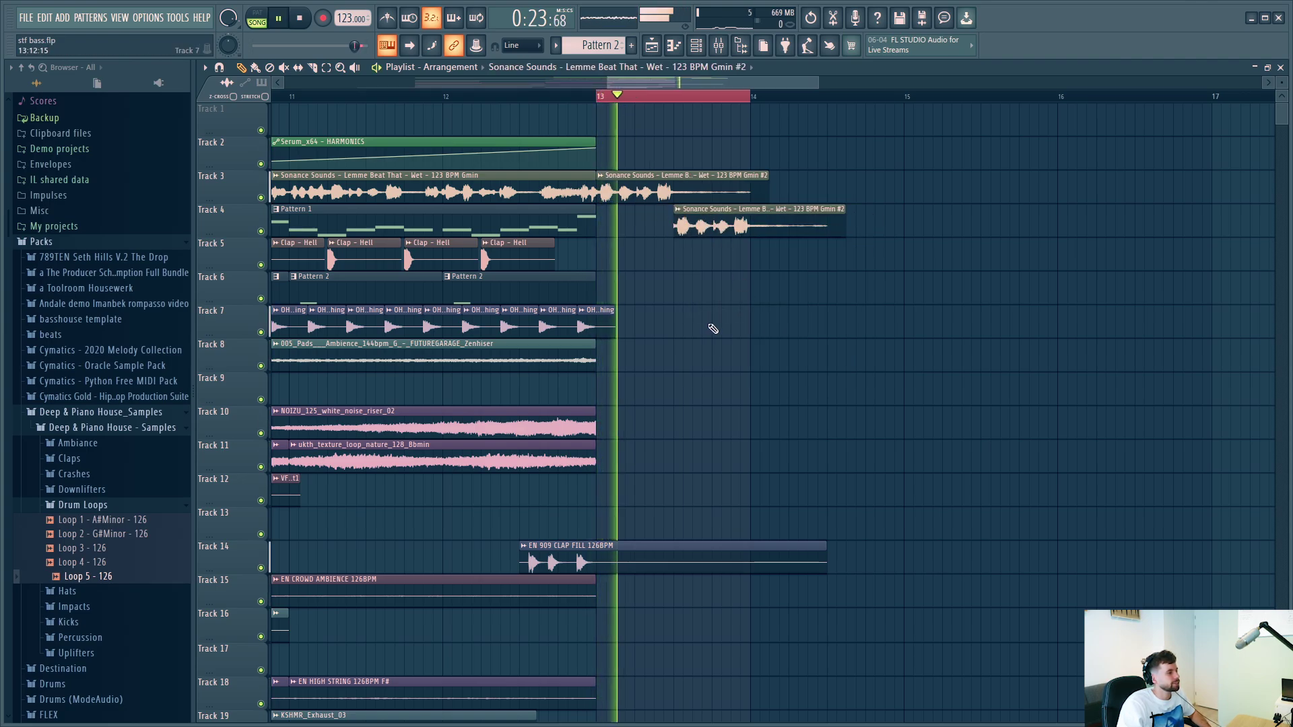
key("space")
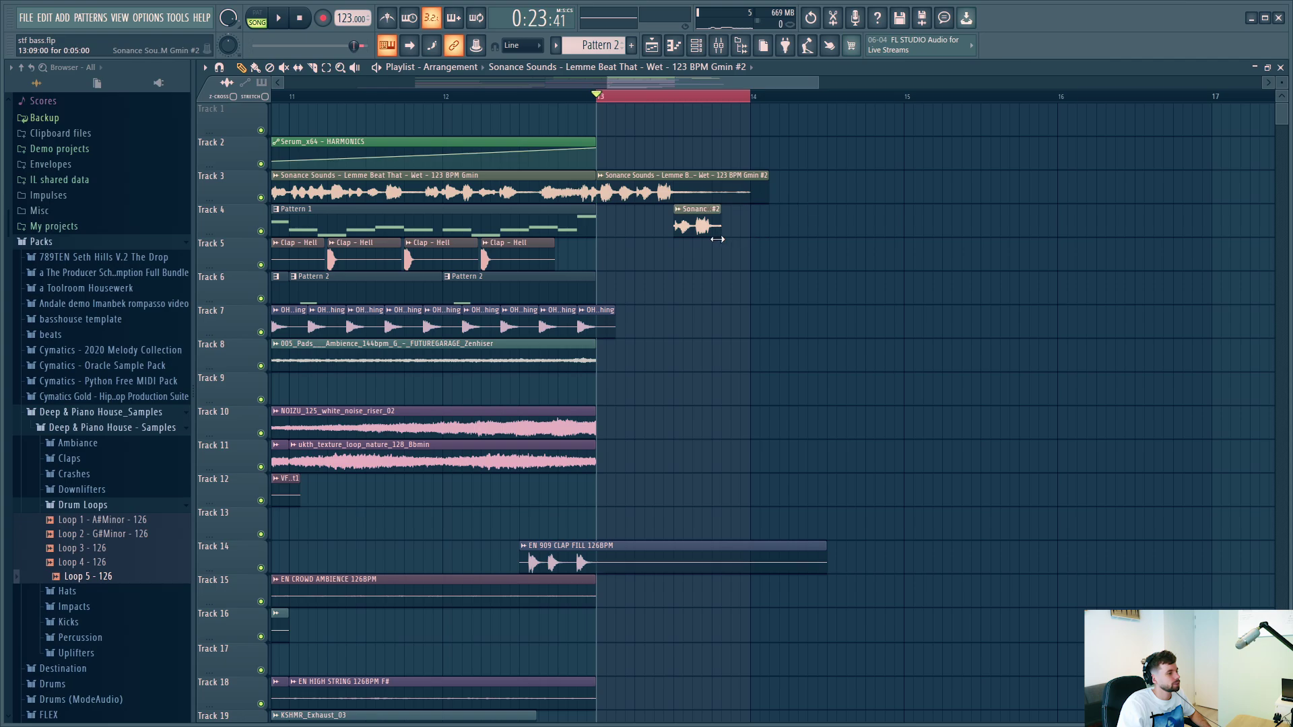
Trim the Track 4 vocal chop to 4 steps and place a copy directly behind it, ending at bar 14.
left_click_drag(711, 256, 711, 222)
key("space")
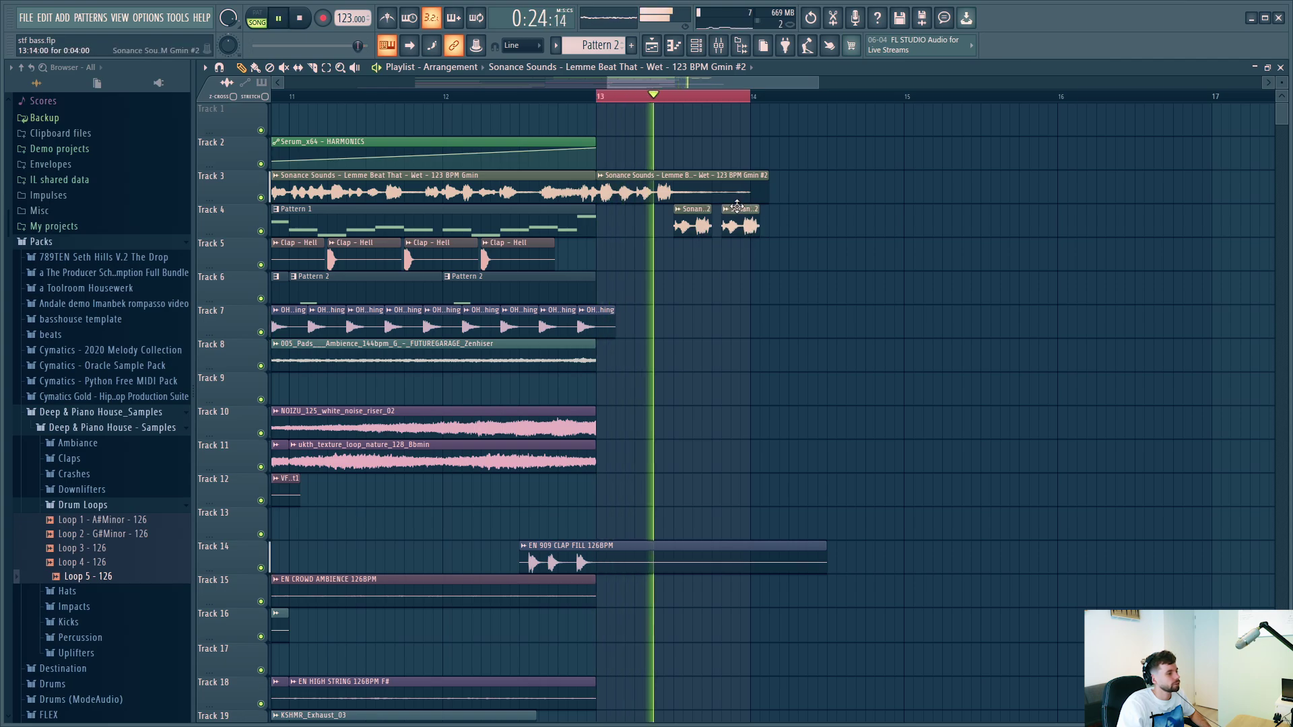
scroll(689, 213, "down", 2)
key("space")
scroll(686, 215, "up", 2)
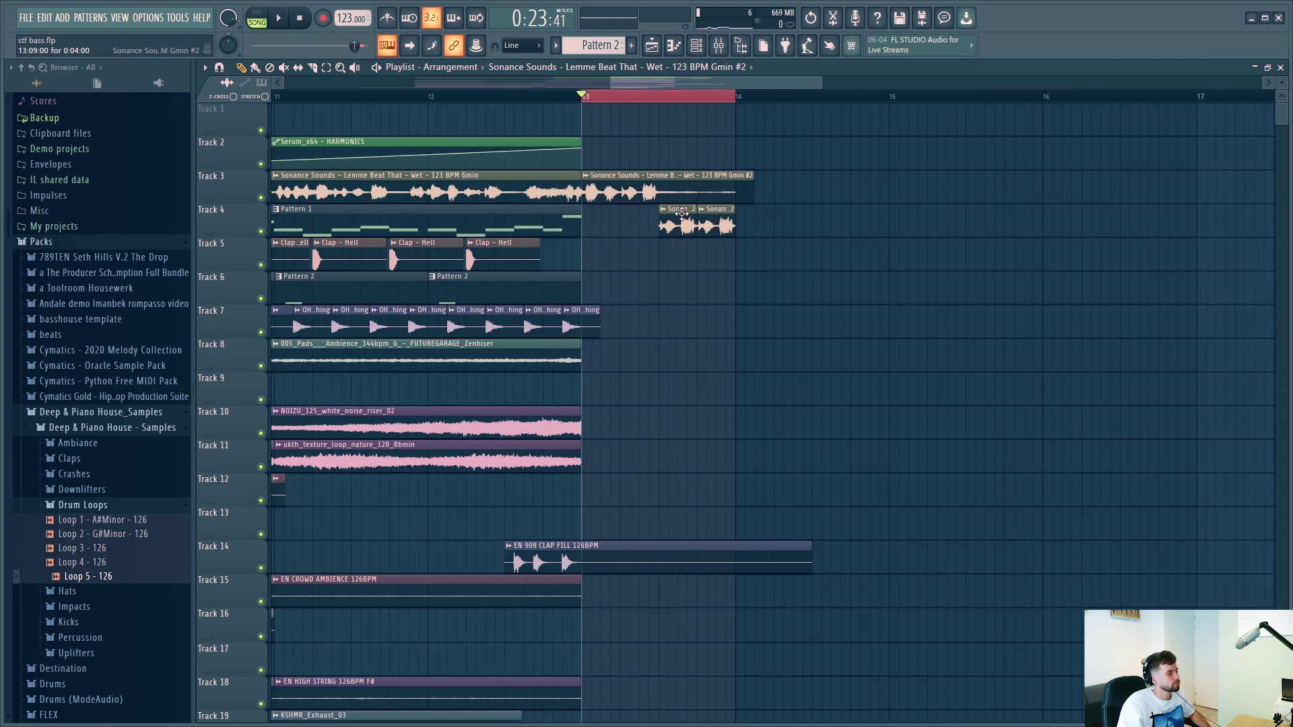
Set the vocal chops' declicking mode to Generic (bleeding), play them back, and clear the time selection.
double_click(682, 216)
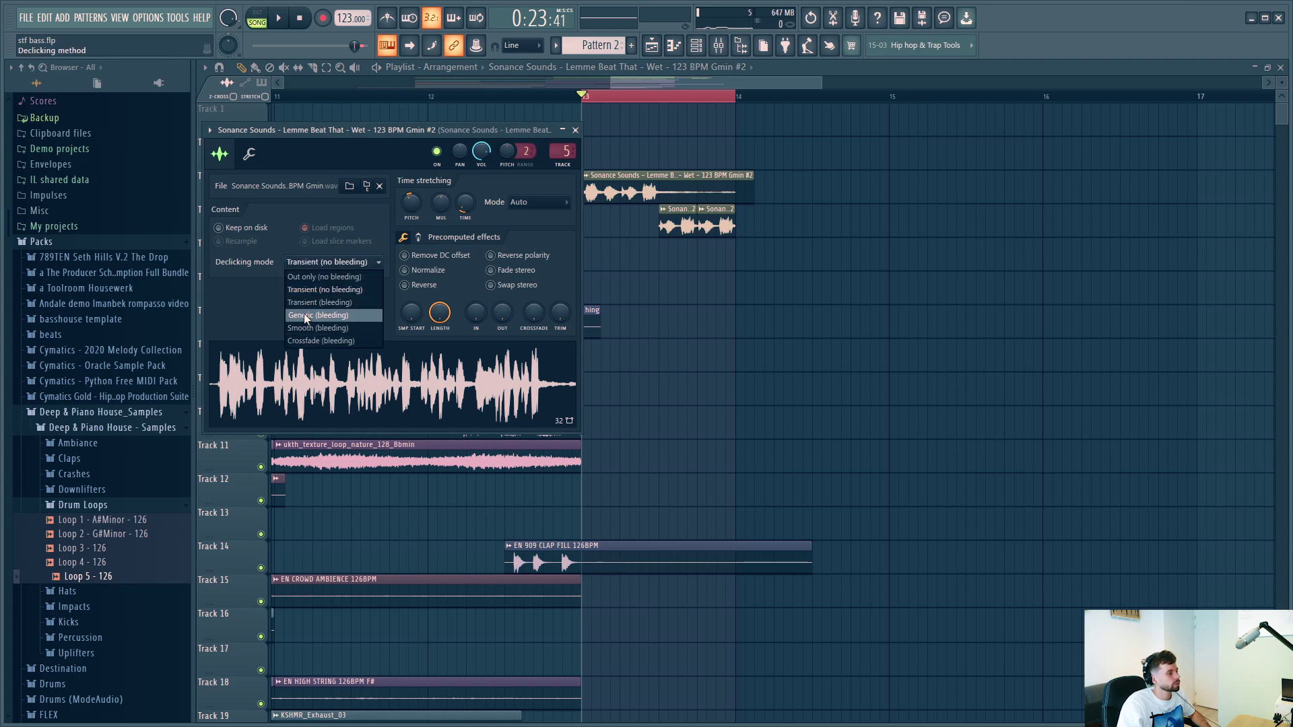
left_click(304, 315)
left_click(641, 297)
scroll(676, 260, "up", 4)
scroll(658, 168, "down", 5)
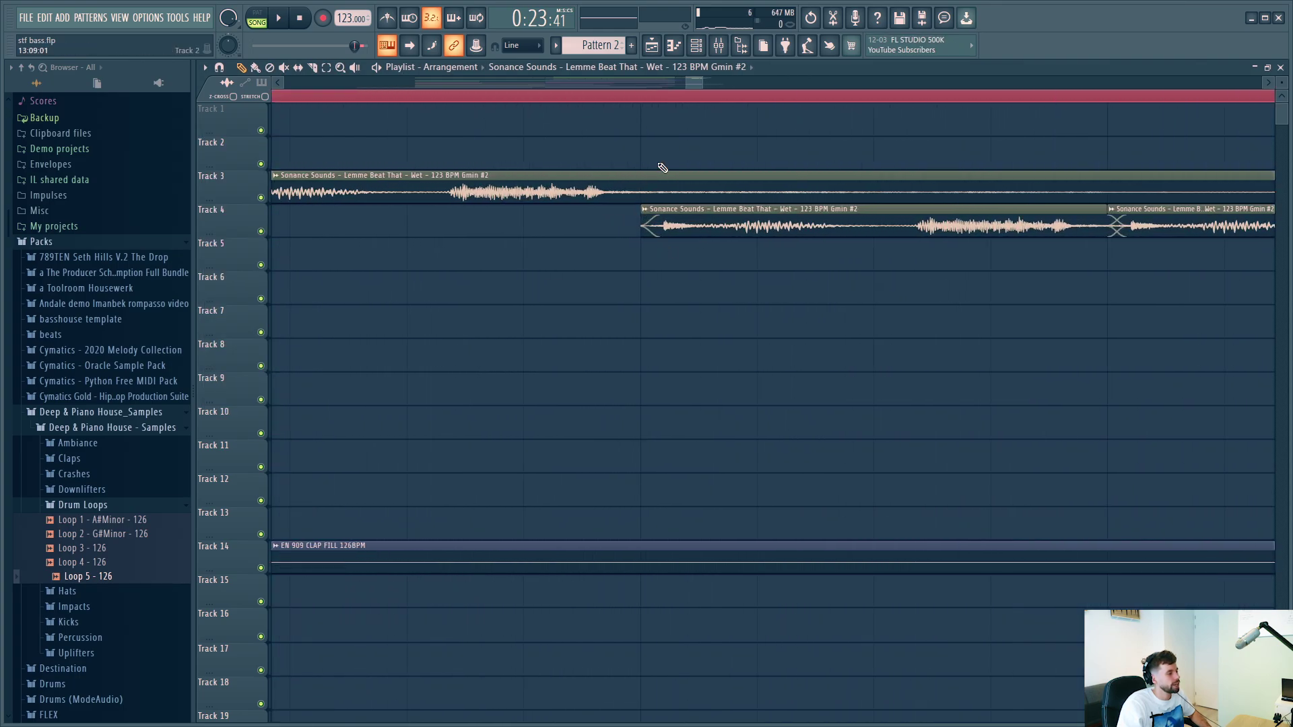
key("space")
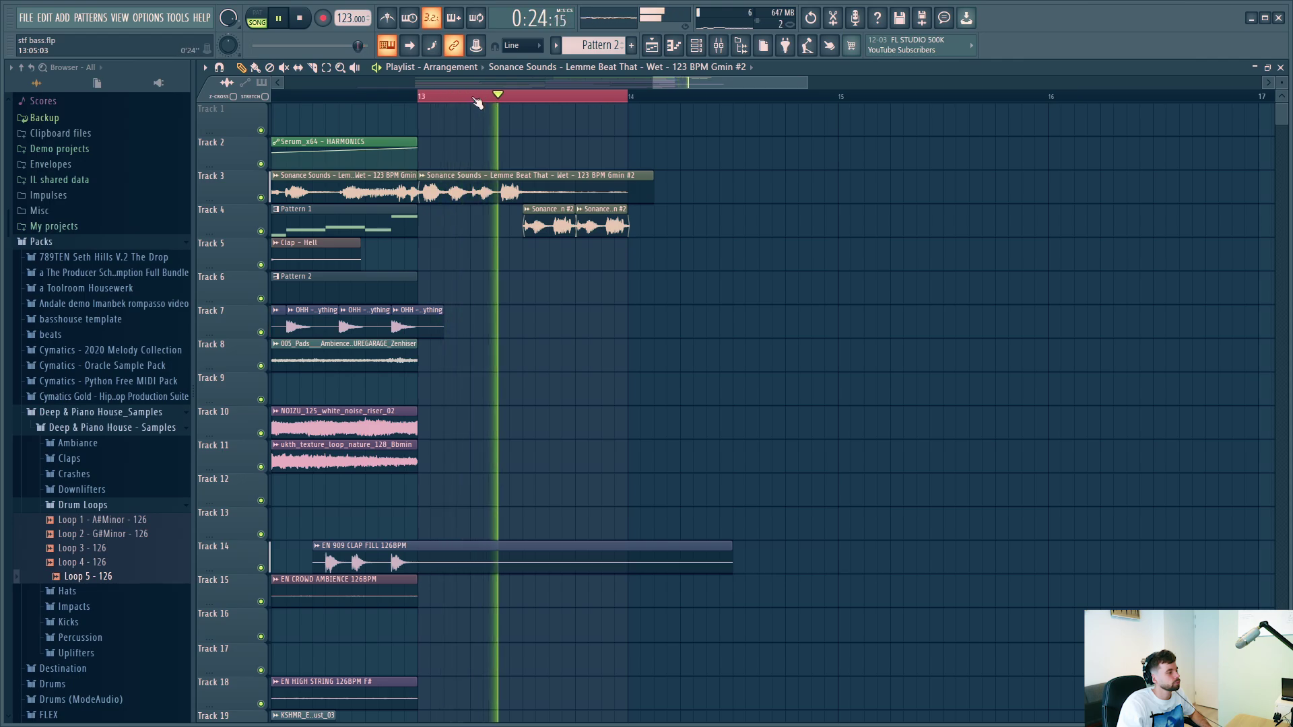
left_click_drag(475, 101, 625, 101)
key("space")
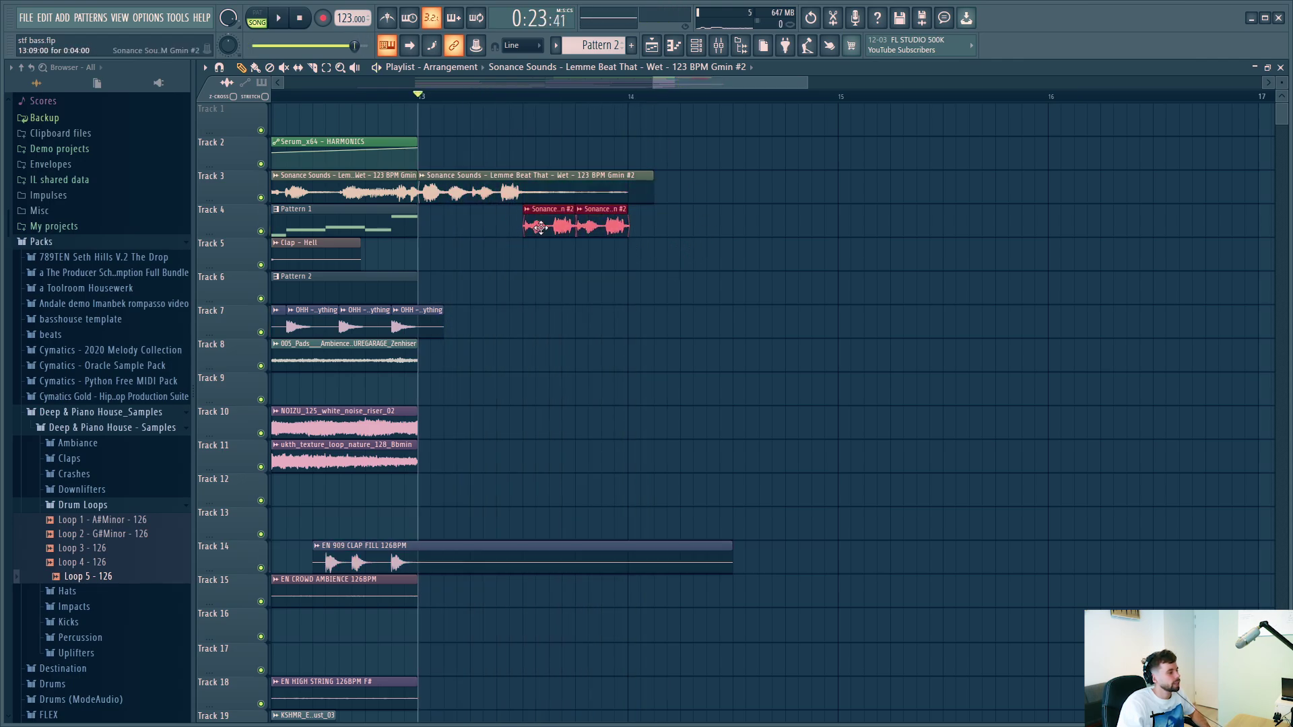
Duplicate the pair of vocal chops repeatedly along Track 4 up to bar 17 and play the result.
left_click_drag(585, 227, 823, 224)
scroll(522, 223, "down", 3)
key("ctrl+b")
key("ctrl+b")
key("ctrl+b")
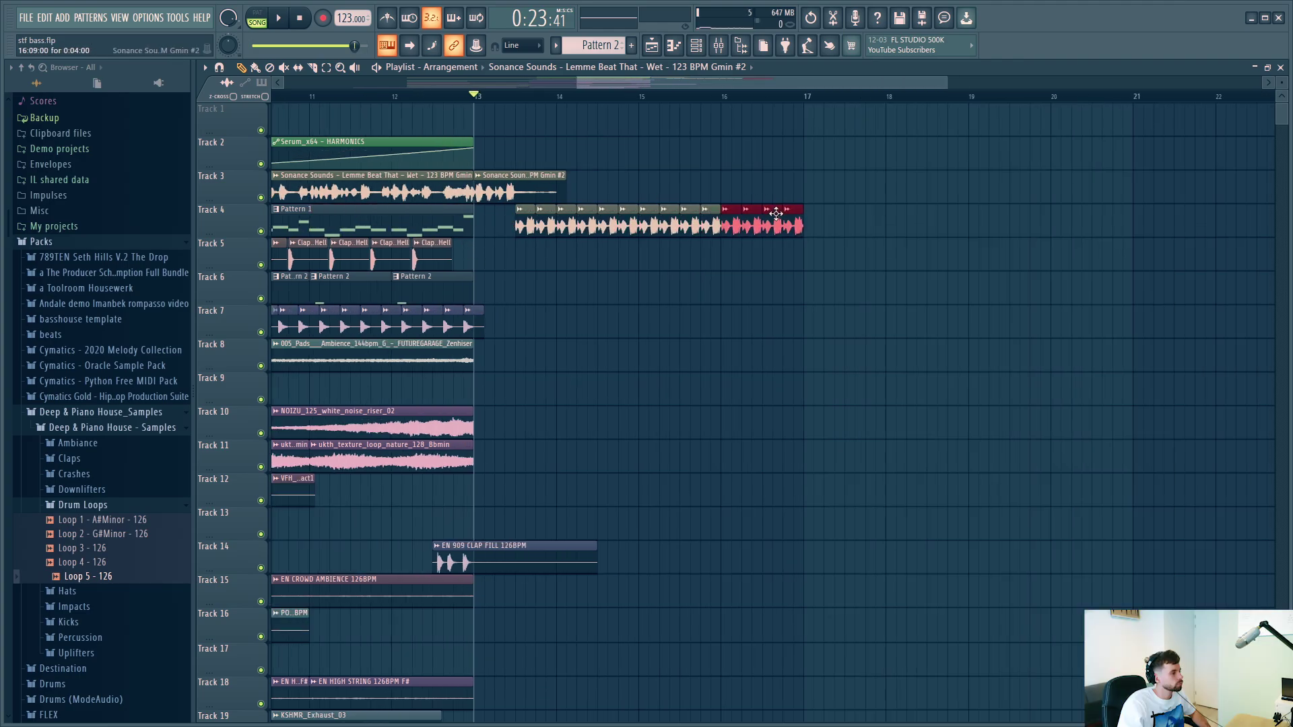
key("space")
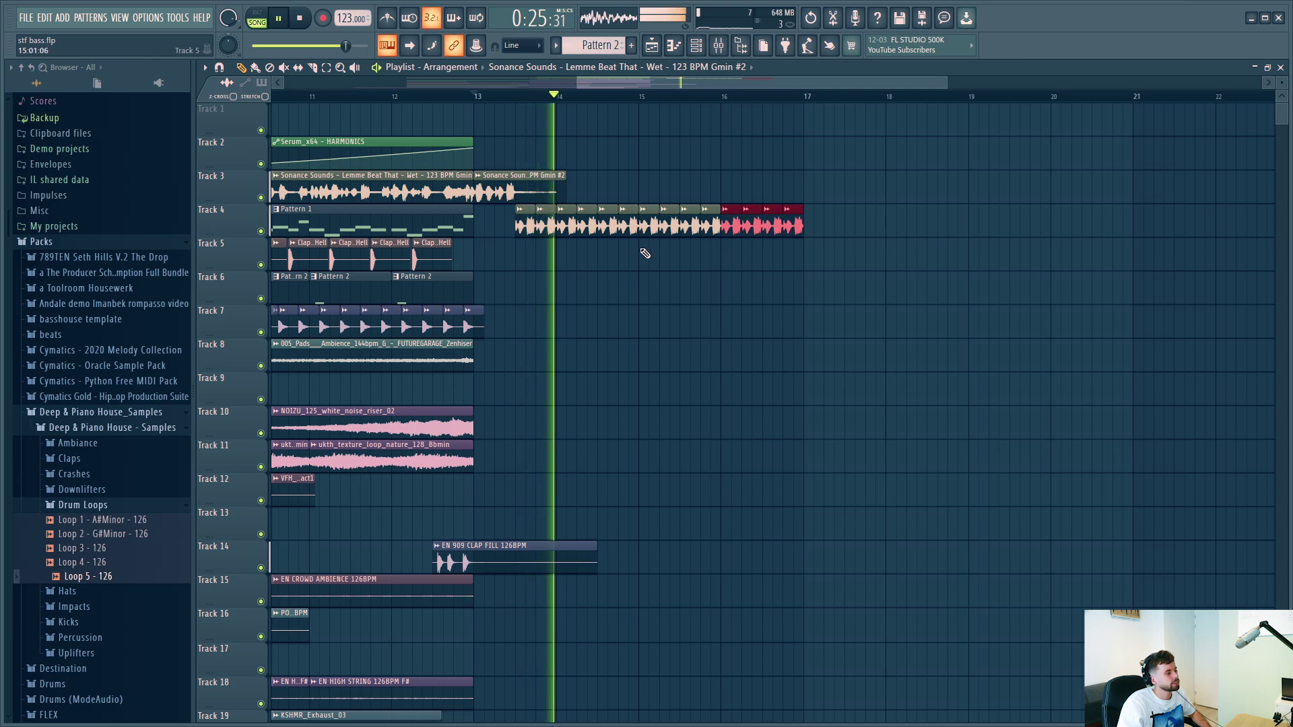
key("space")
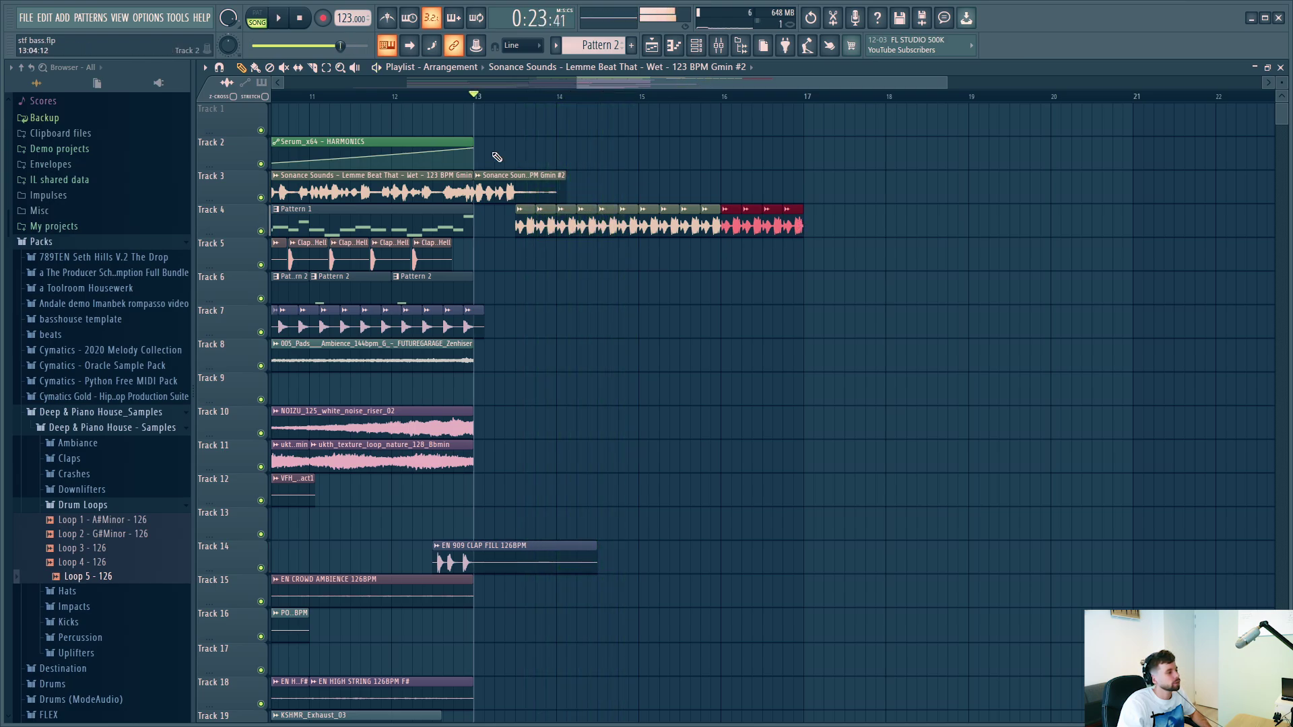
Copy the whole row of Track 4 vocal chops so the copies start at bar 17.
left_click(788, 210)
left_click(804, 184, "ctrl")
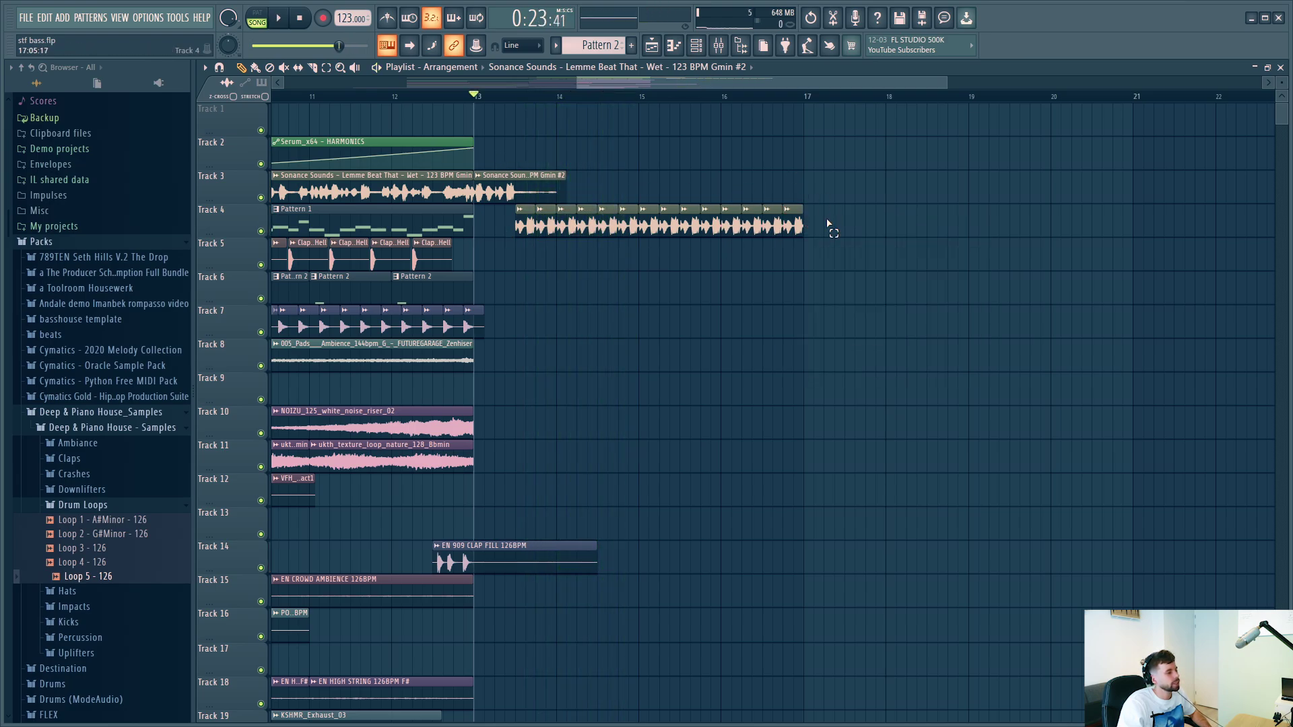
left_click_drag(830, 225, 521, 259)
left_click_drag(694, 229, 921, 206)
scroll(871, 189, "up", 5)
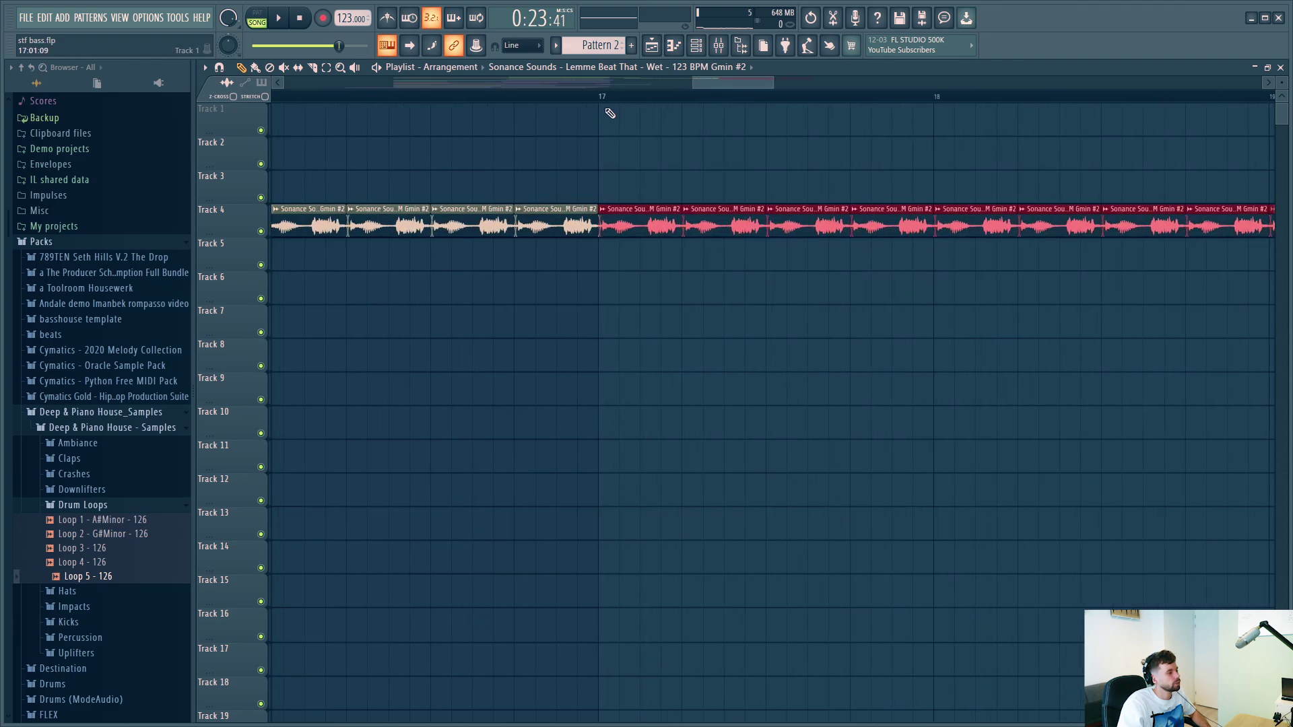
Halve the length of the chops from bar 17 onward, fill the gaps with copies, and audition them.
left_click(604, 99)
mouse_move(680, 209)
left_mouse_down()
mouse_move(643, 210)
mouse_move(671, 212)
left_mouse_up()
scroll(640, 222, "up", 3)
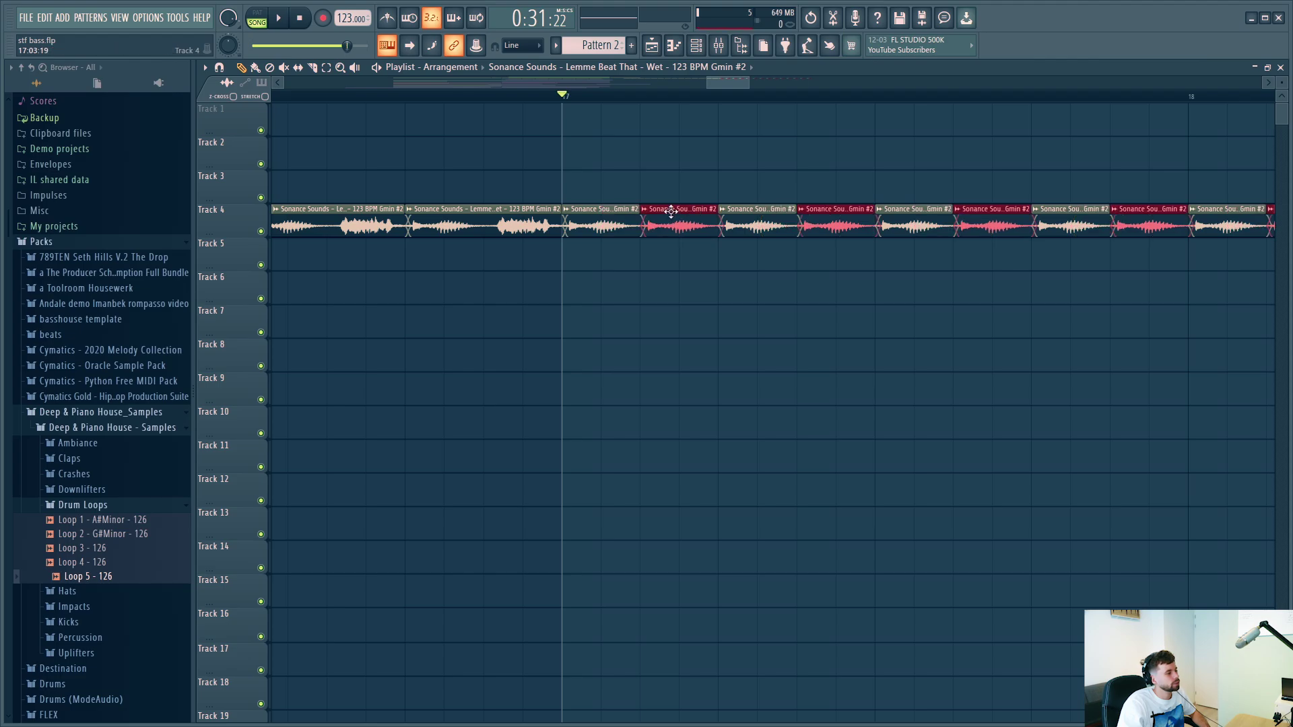
key("space")
scroll(646, 261, "down", 5)
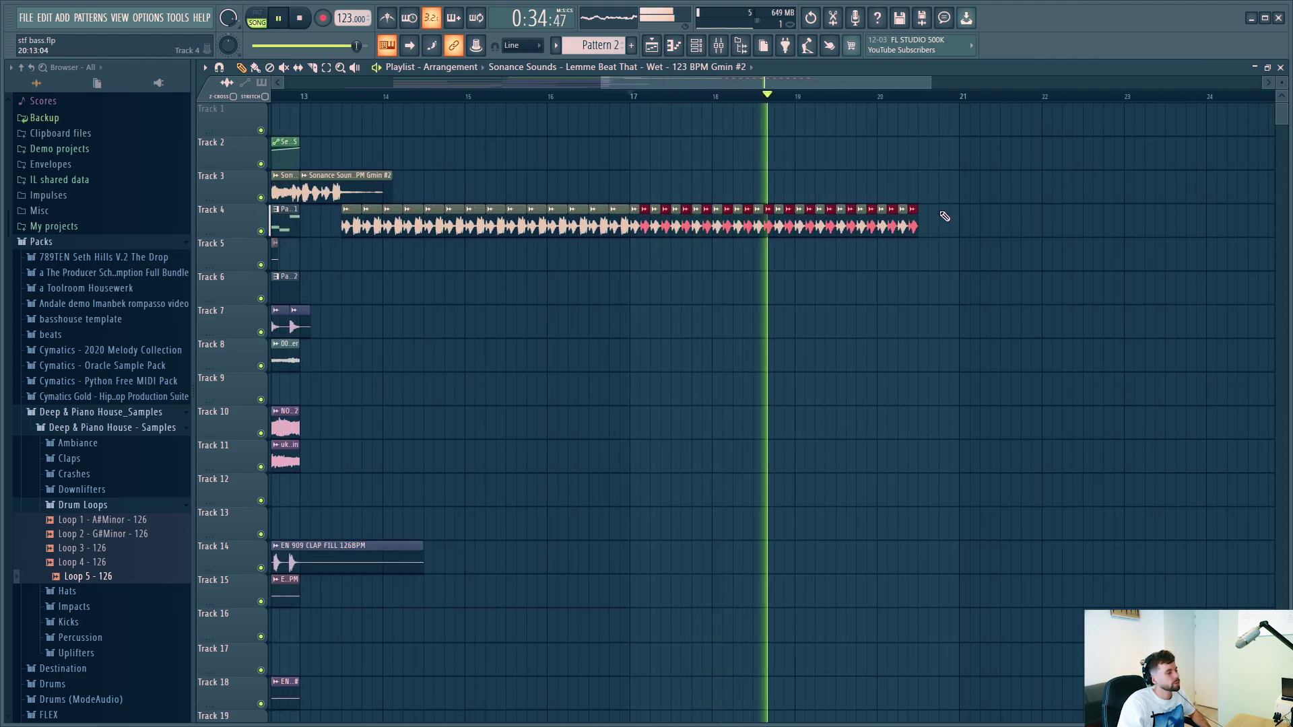
key("space")
Mark bars 13 to 21 as the time selection and route the chopped vocal's channel to mixer track 7.
left_click_drag(965, 118, 315, 138)
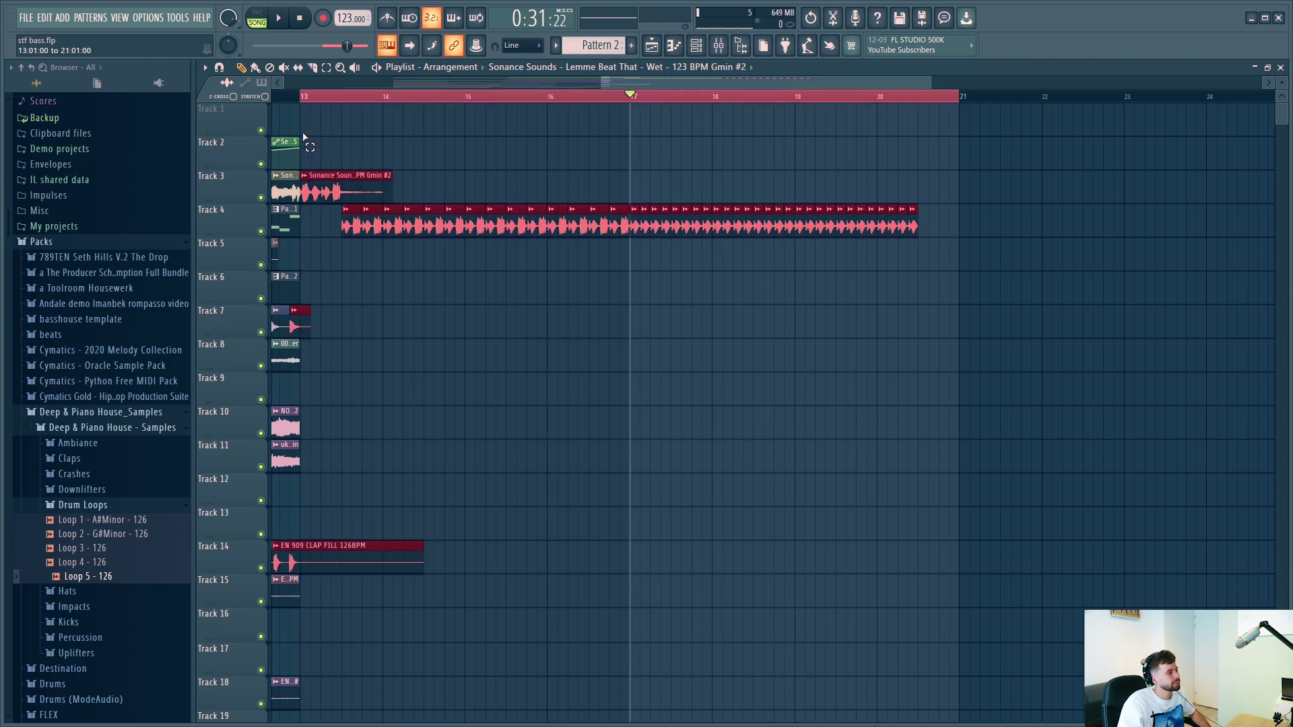
left_click(387, 266, "ctrl")
double_click(344, 197)
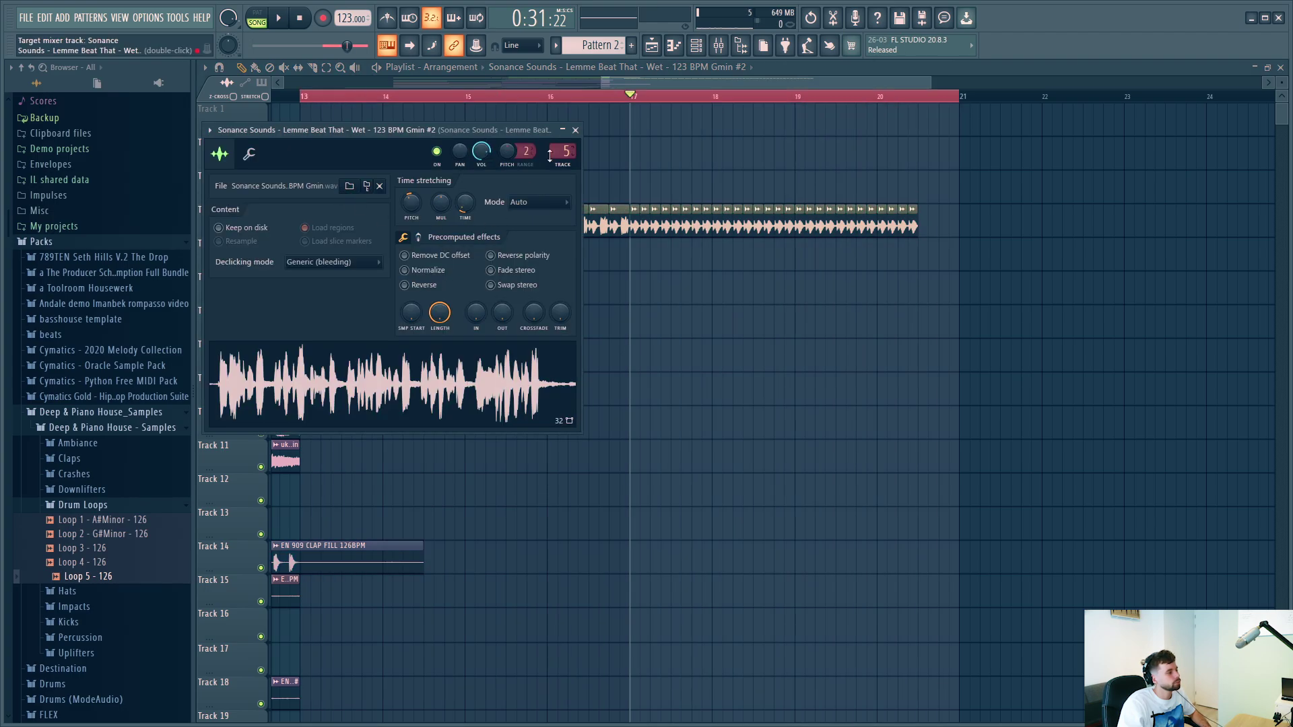
scroll(550, 155, "up", 2)
Copy the mixer track state of the original vocal on insert 5, with its Pro-Q 3 and Pro-C 2, to insert 7.
left_click(395, 303)
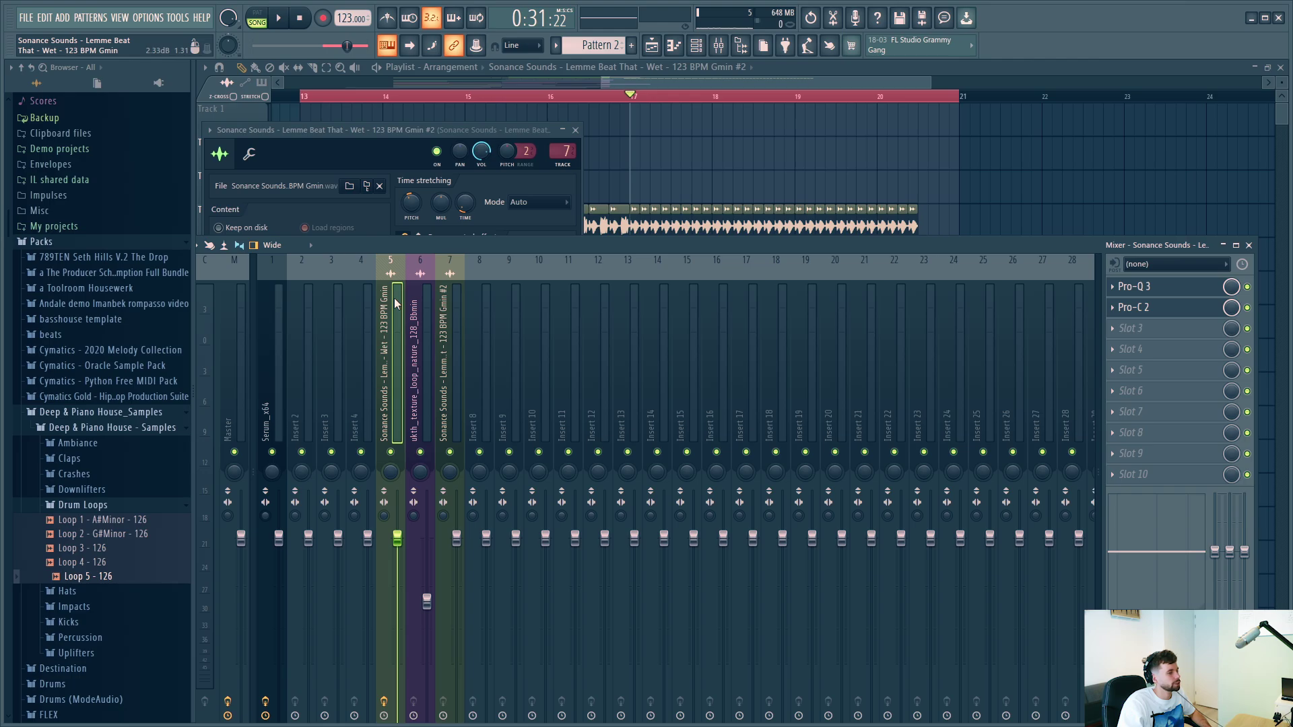
right_click(396, 305)
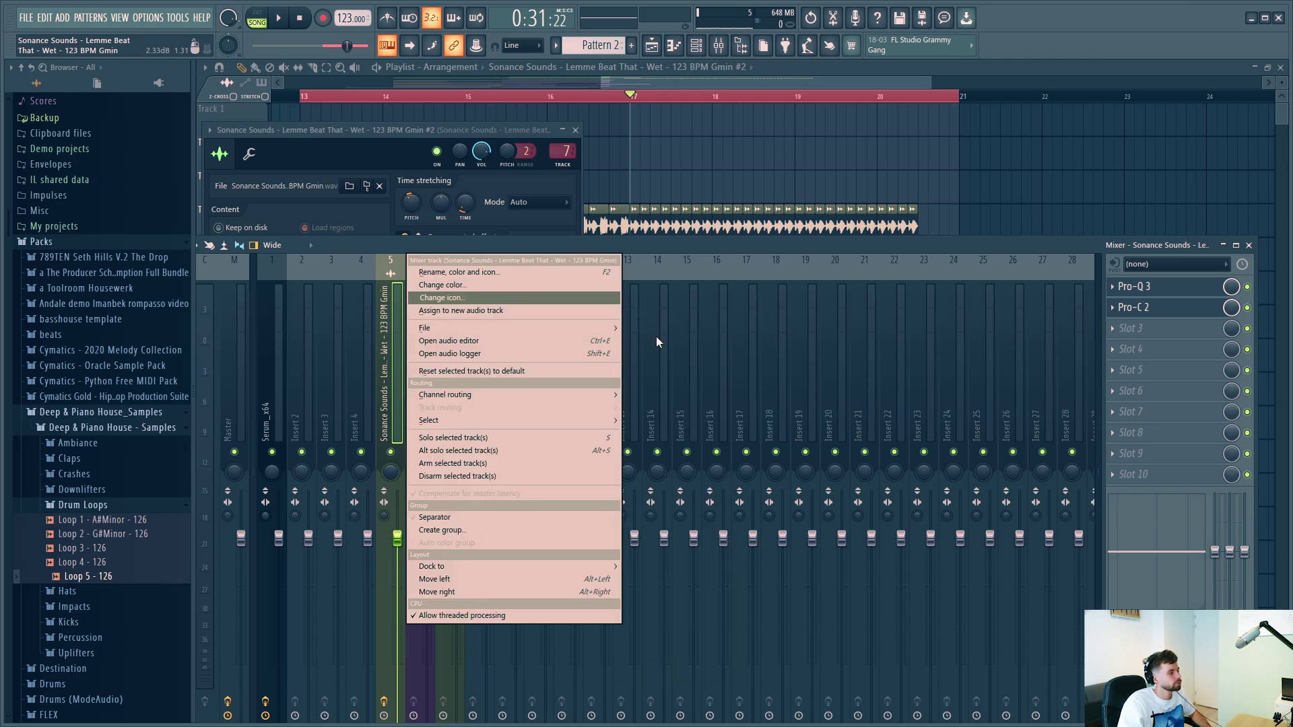
mouse_move(550, 327)
left_click(680, 347)
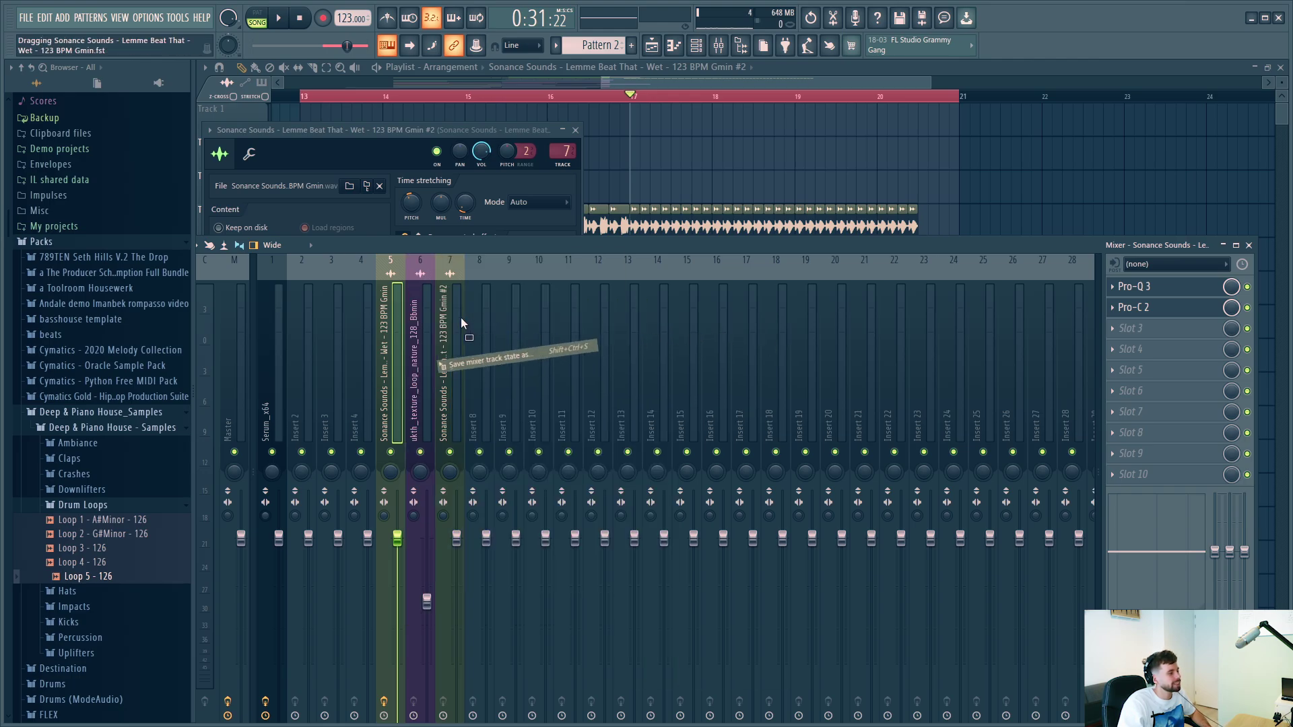
Load Endless Smile in slot 3 of the chopped vocal's mixer track and sweep its Intensity during playback.
left_click(1115, 330)
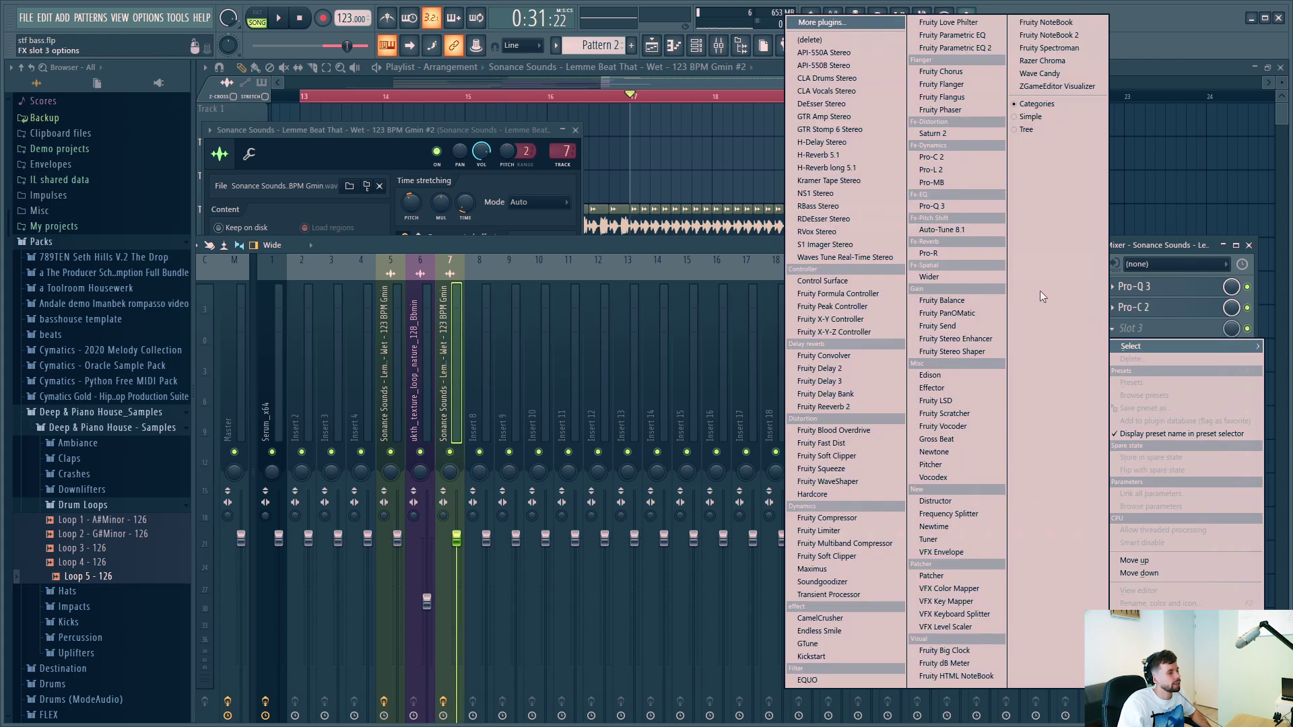
left_click(809, 632)
key("space")
left_click_drag(417, 268, 463, 164)
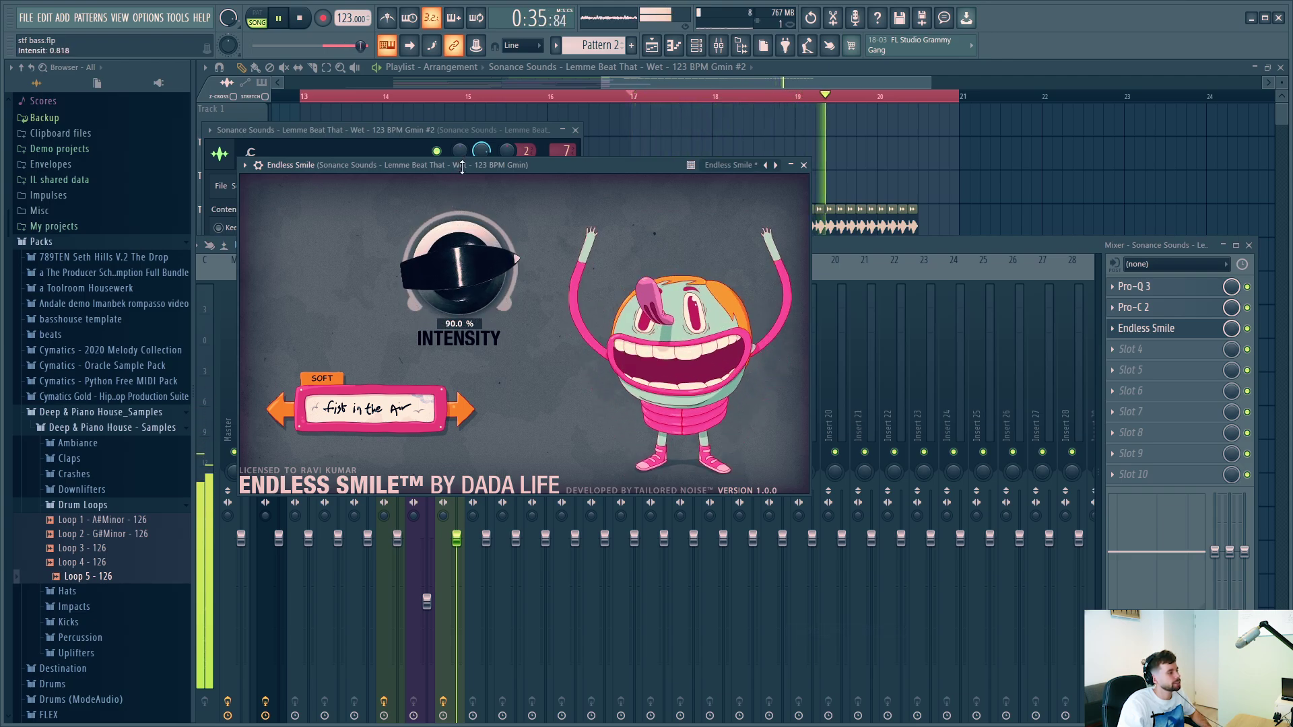
key("space")
Create an Endless Smile Intensity automation clip over bars 13 to 21, rising until mid-bar 20 and falling to zero at bar 21.
left_click(178, 18)
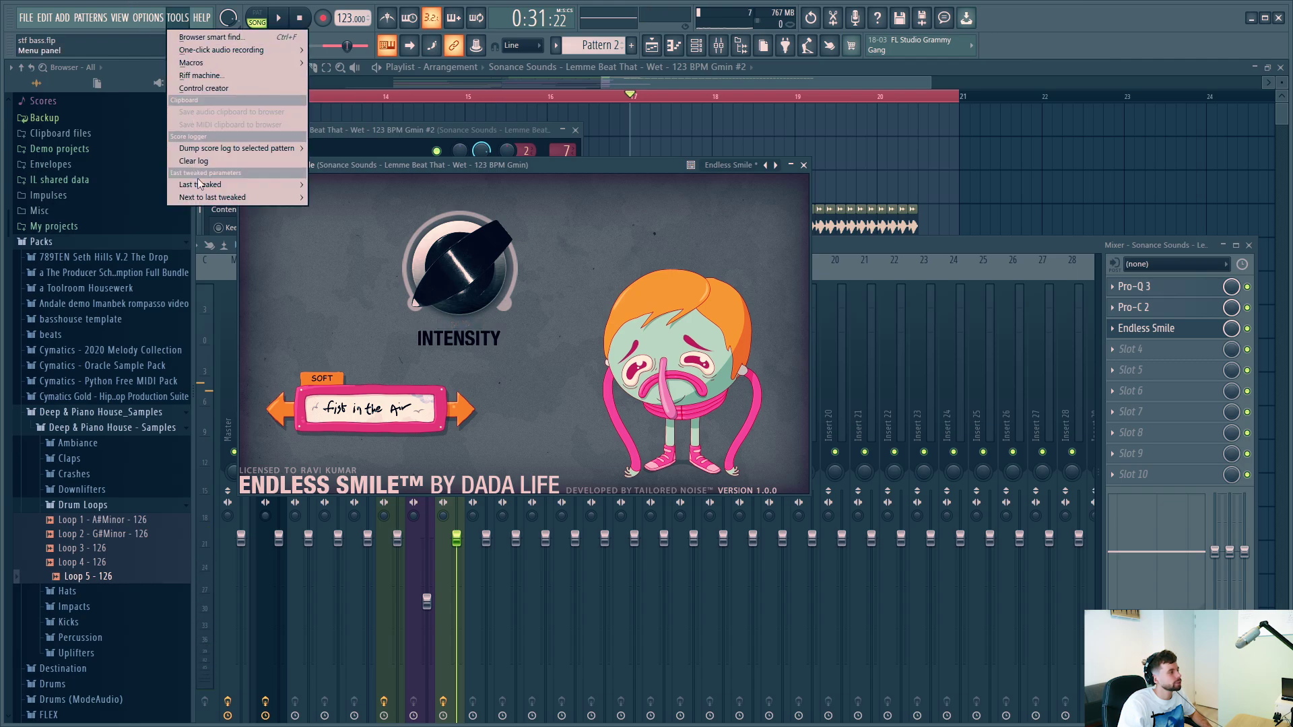
mouse_move(198, 179)
left_click(374, 273)
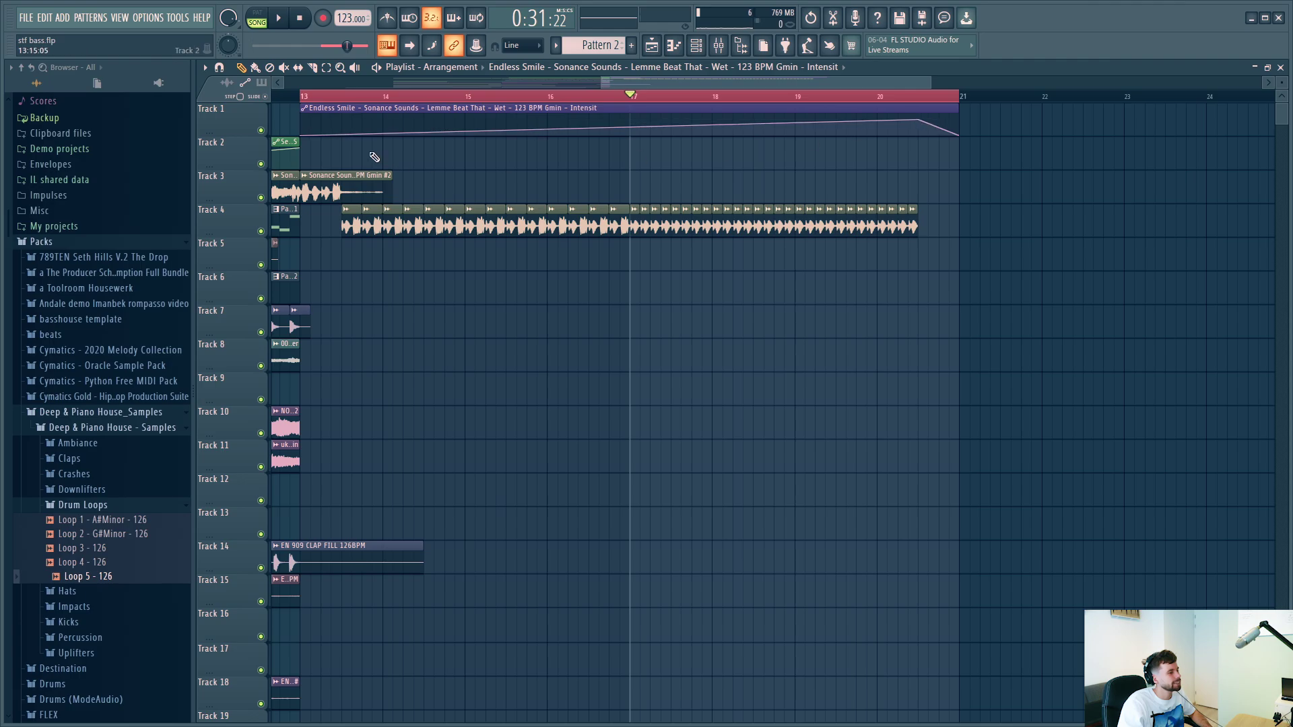
key("space")
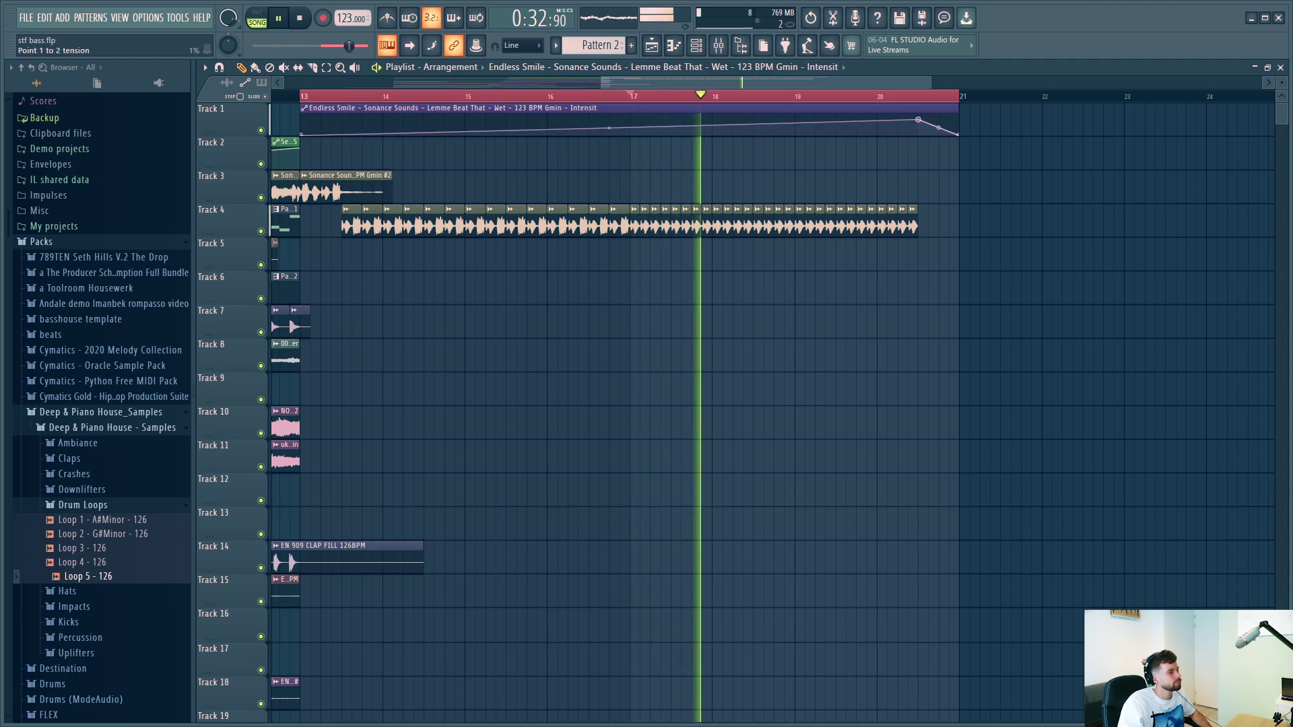
left_click_drag(609, 128, 609, 126)
Switch the Endless Smile preset to "face melting joy" and audition the automated vocal build-up from bars 18 and 19.
key("F5")
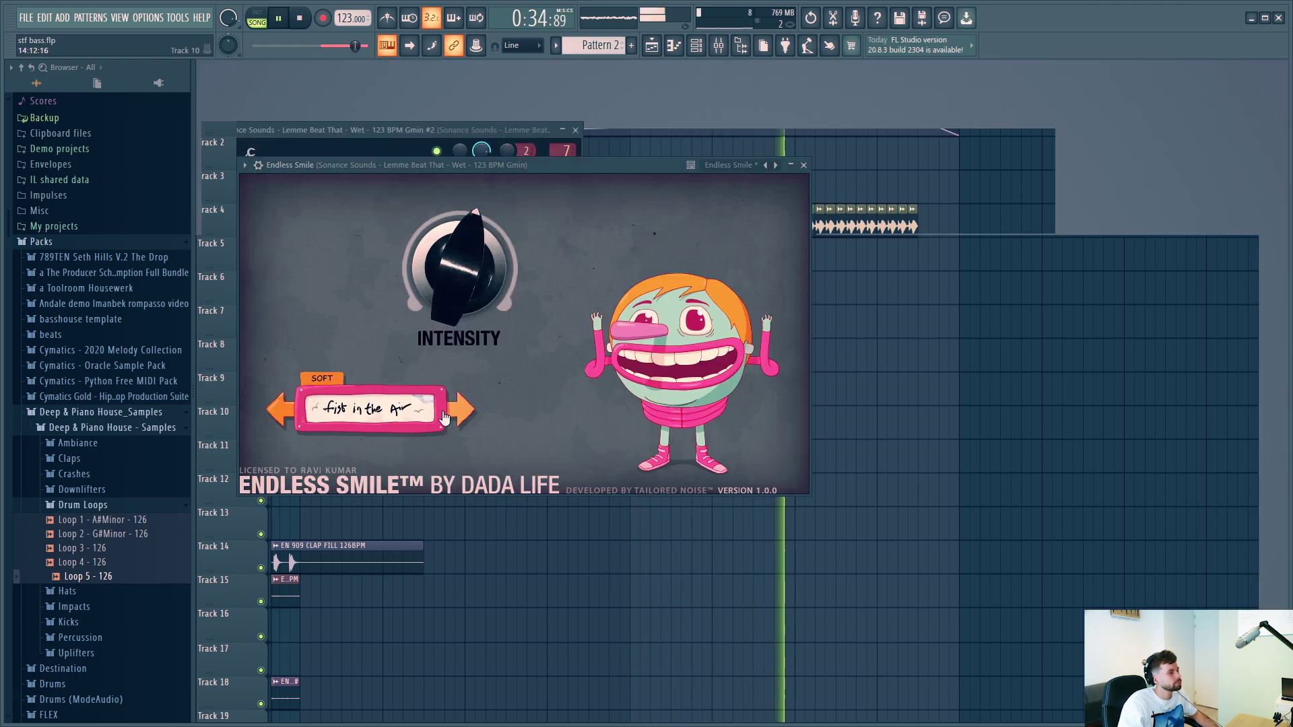
left_click(459, 409)
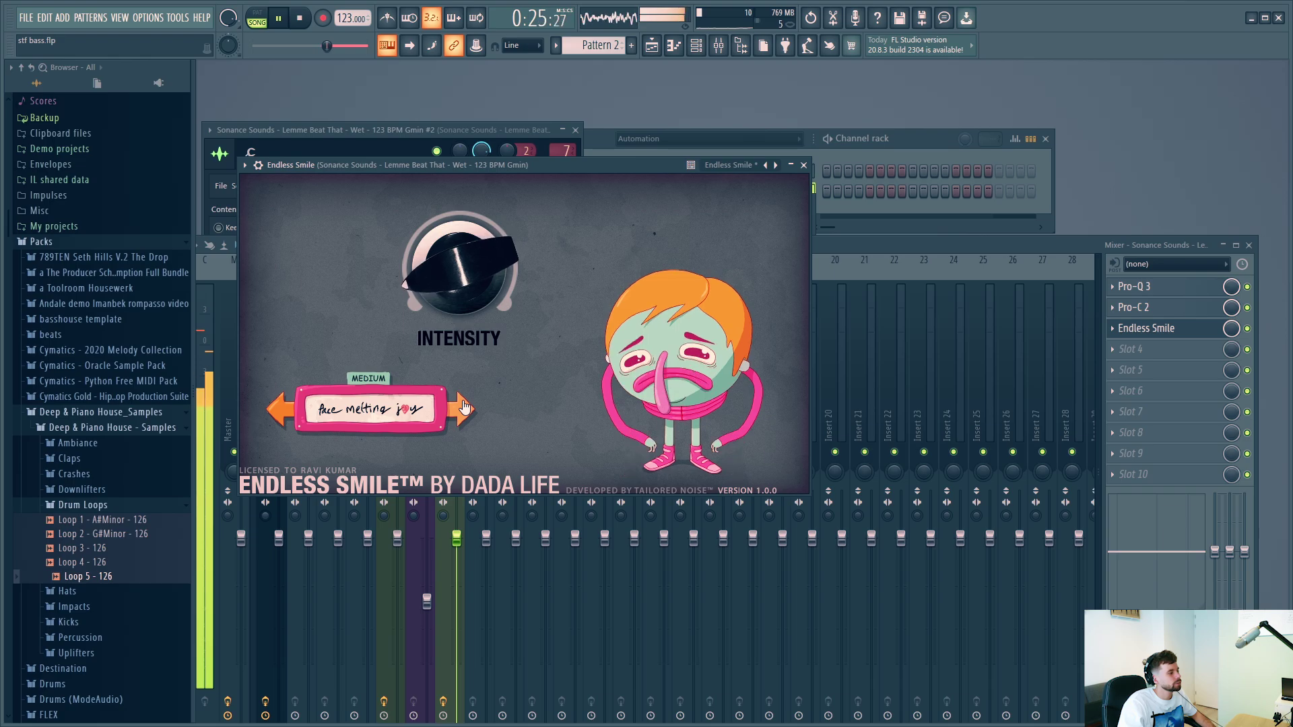
left_click(651, 45)
left_click(718, 96)
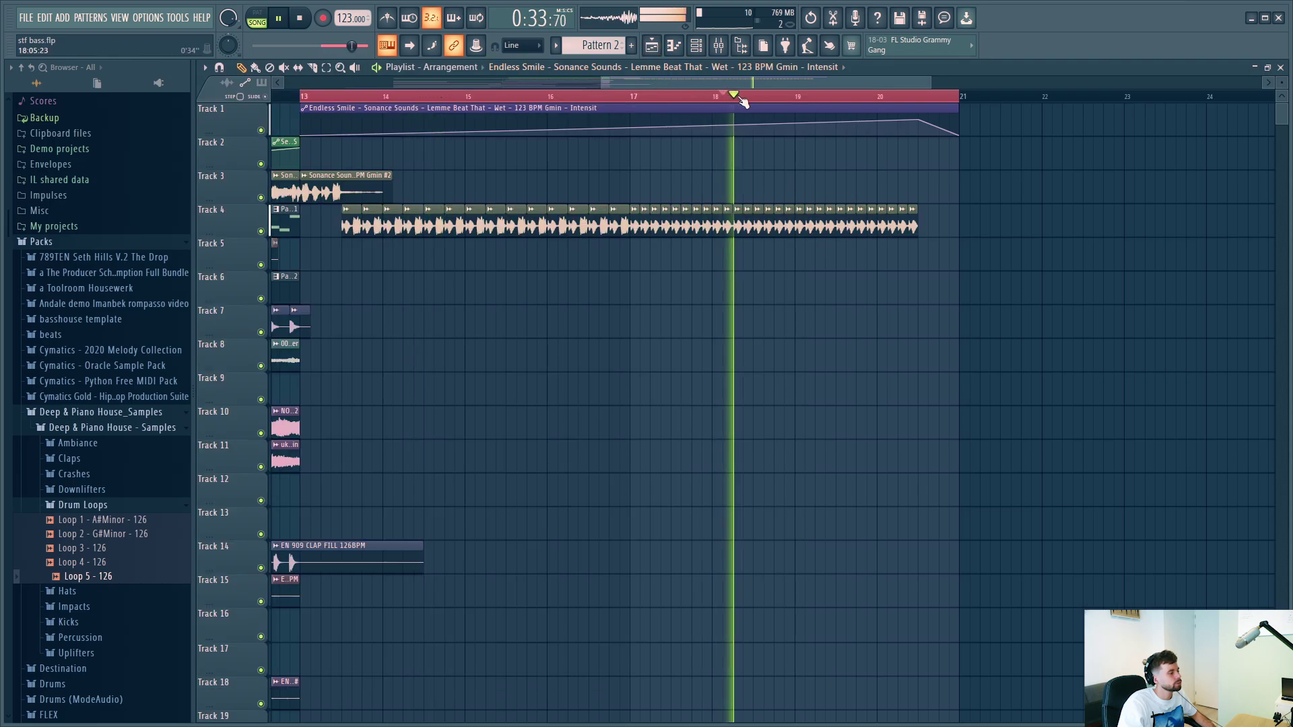
left_click(841, 98)
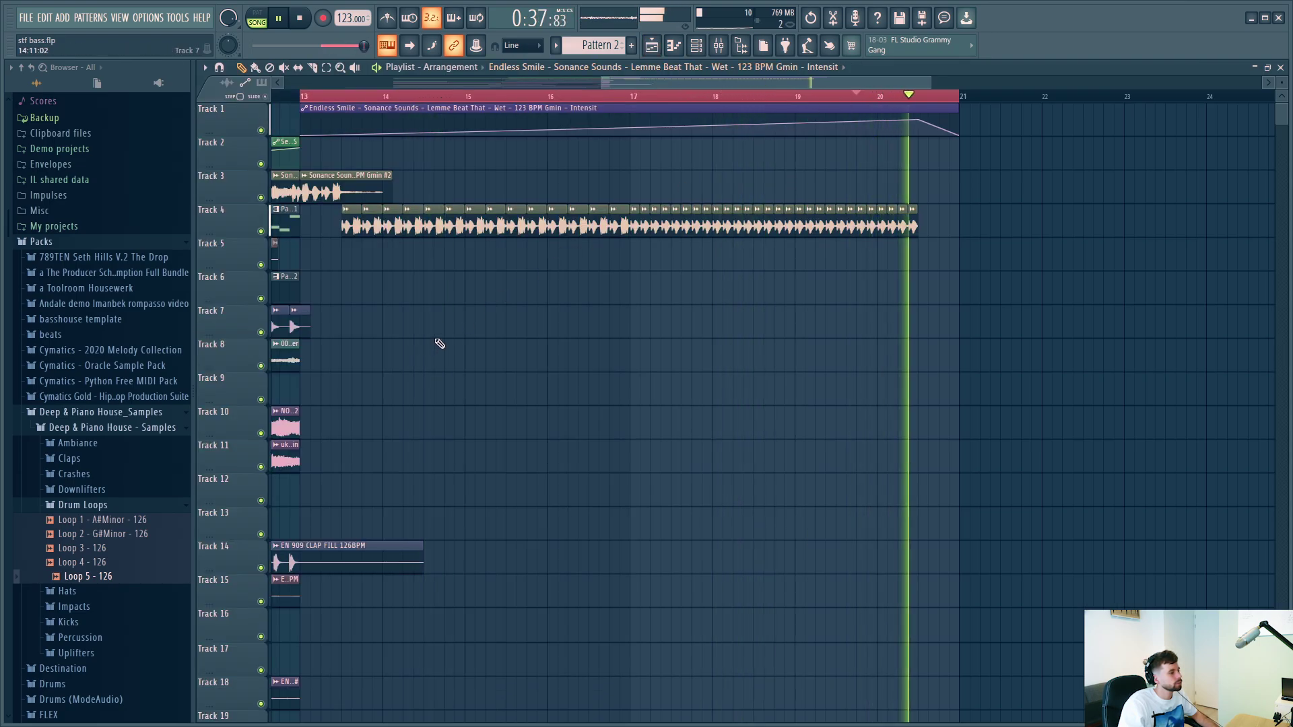
key("space")
Delete the vocal chops after bar 20, move the Intensity automation peak back to bar 20, and play the ending.
right_click(893, 214)
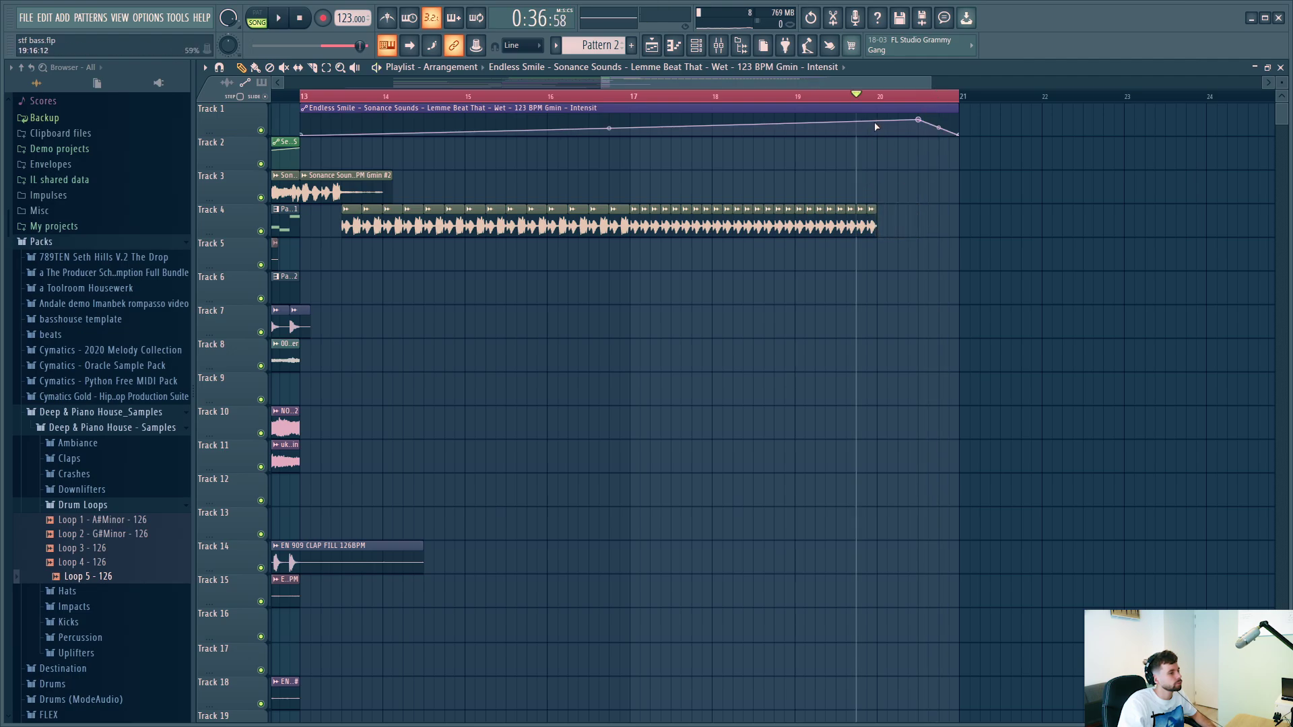
right_click(920, 121)
left_click(943, 140)
key("space")
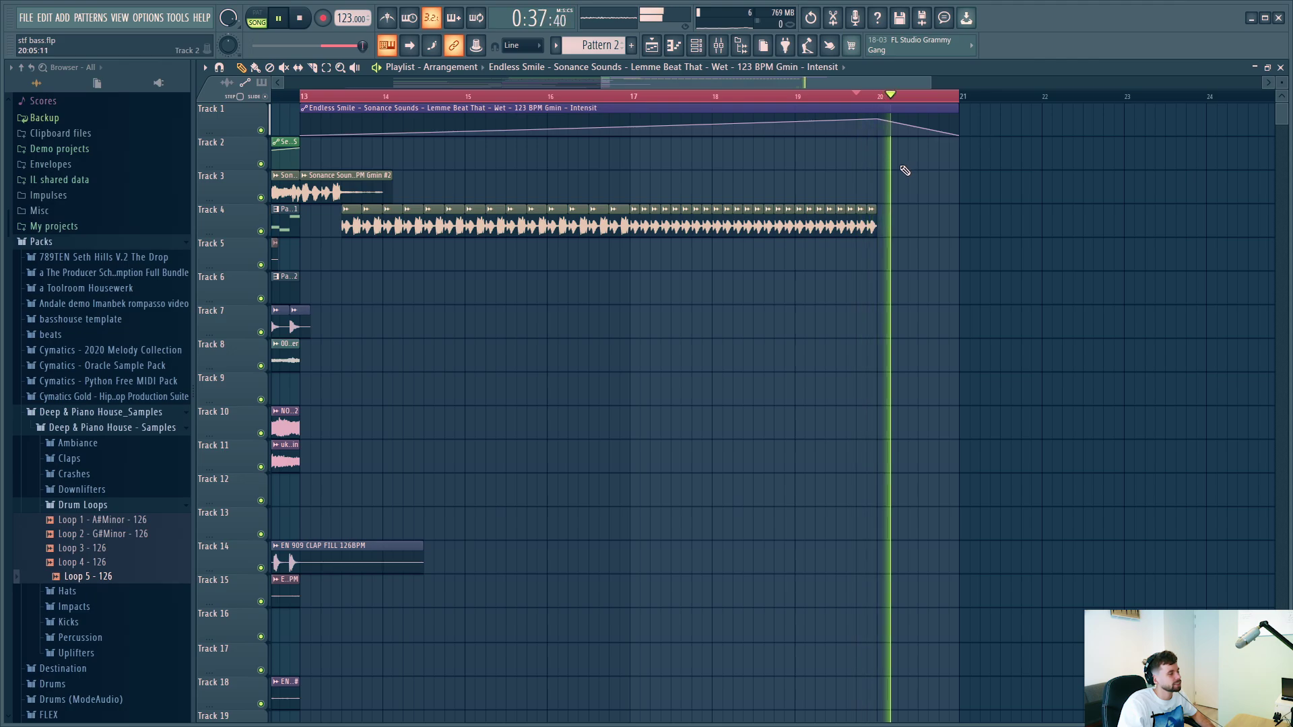
Curve the falling end of the Endless Smile Intensity automation so it holds high past bar 20, and play the ending.
key("space")
left_click_drag(918, 127, 918, 119)
key("space")
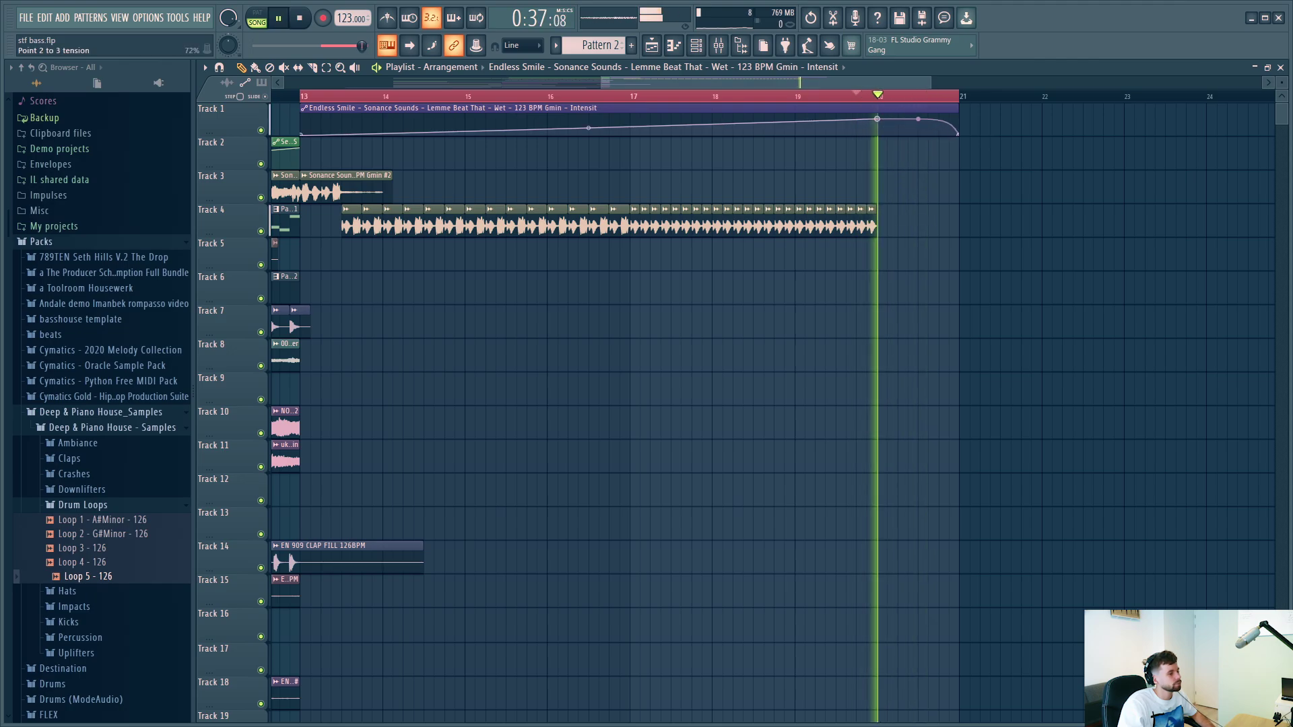
key("space")
Create a channel pitch automation clip for the chopped vocal over bars 13 to 21, rising to a bar 20 peak, and audition it.
double_click(351, 185)
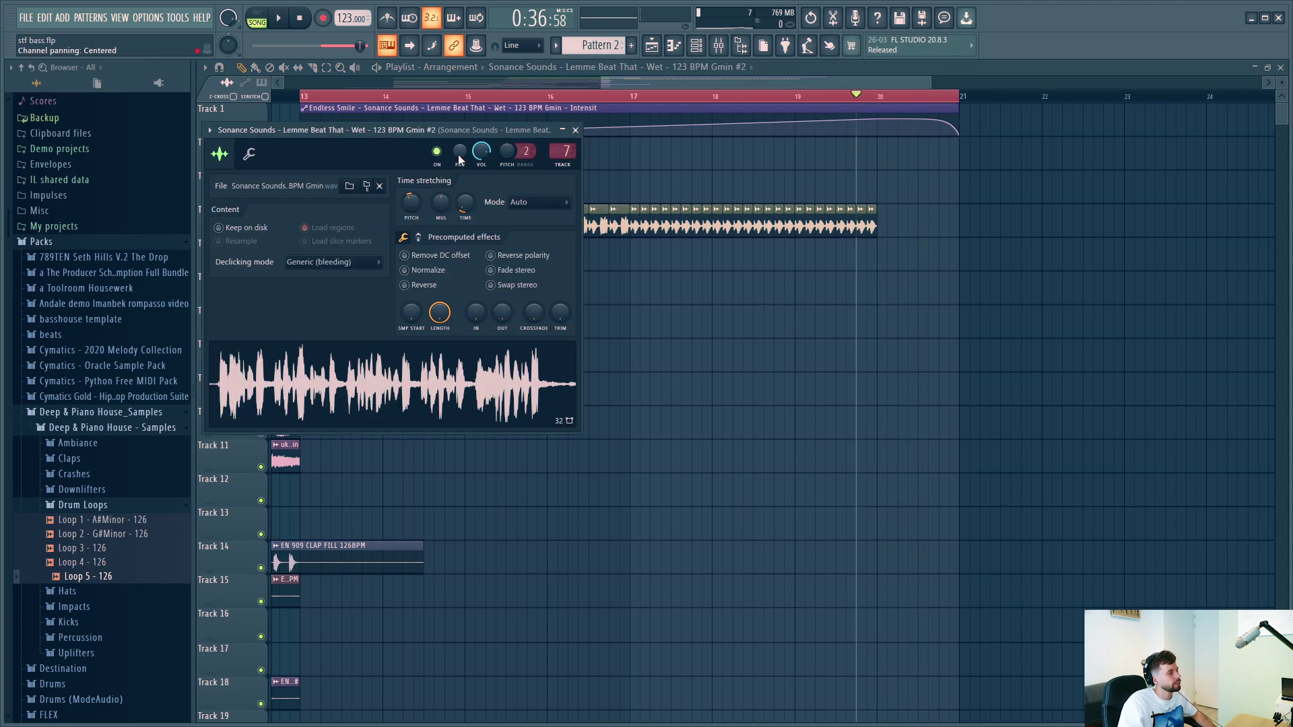
right_click(506, 155)
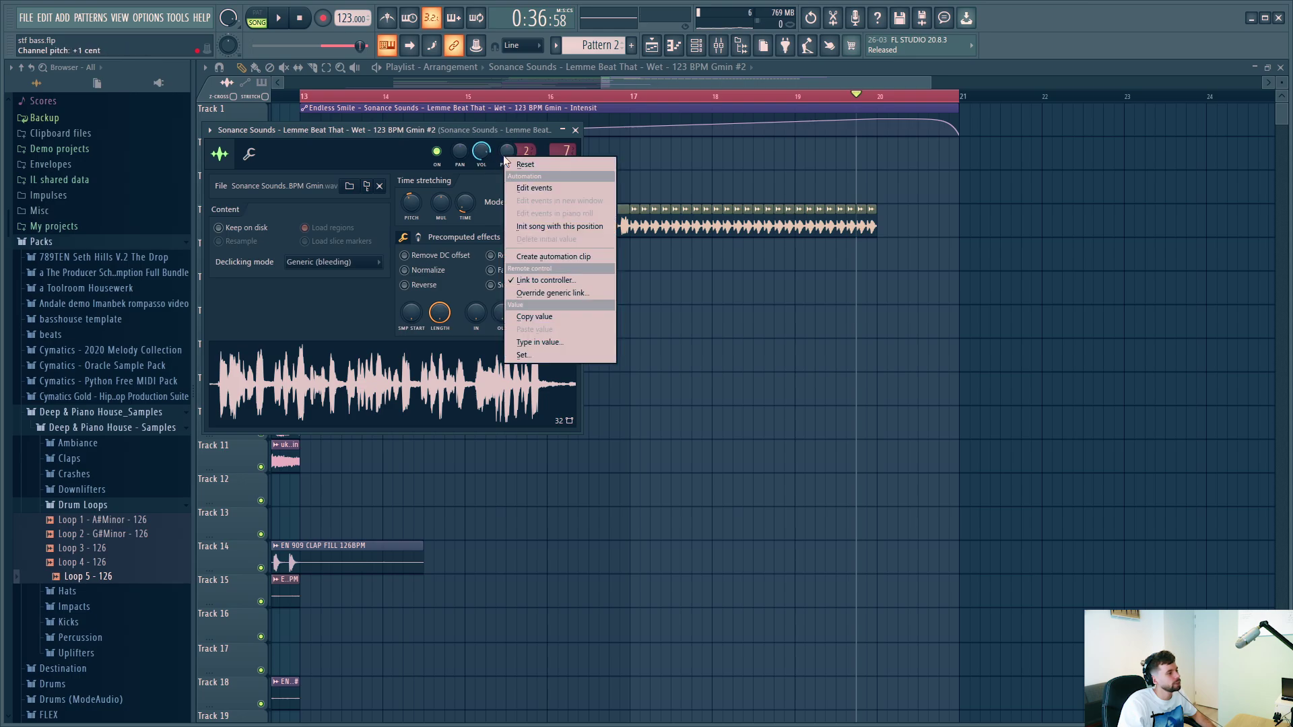
left_click(544, 256)
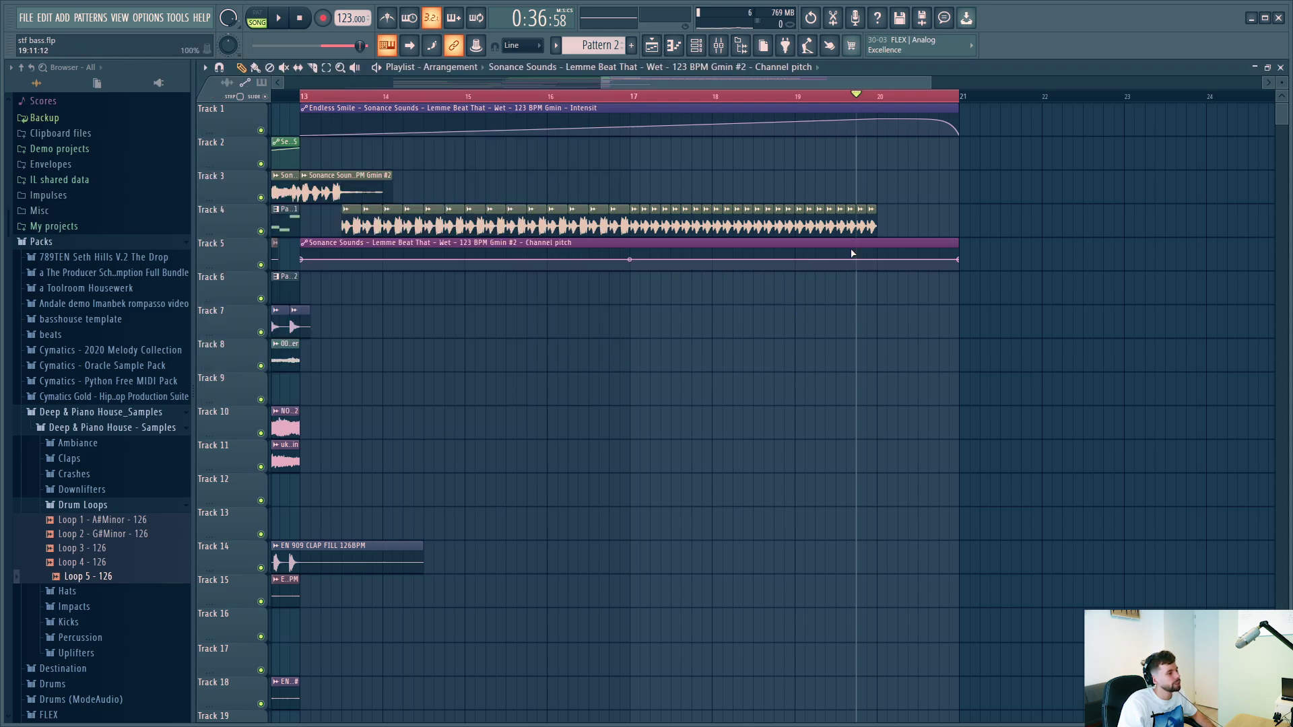
left_click(610, 97)
key("space")
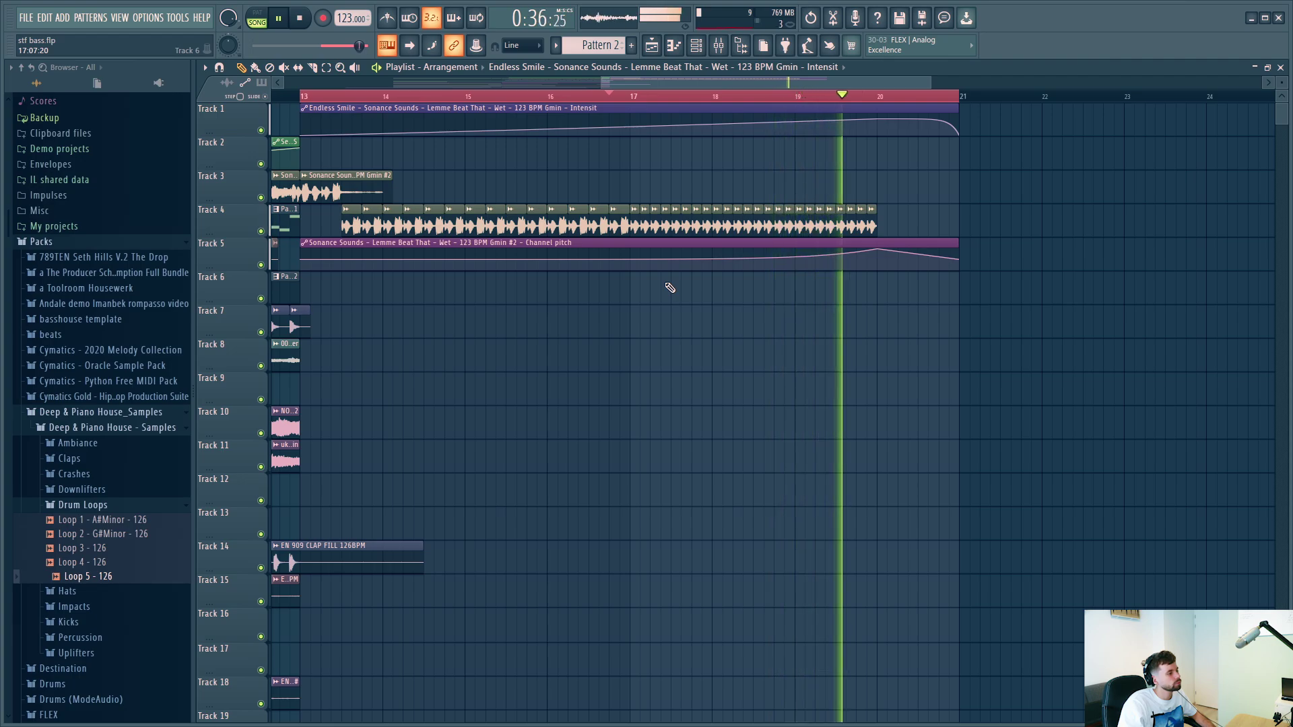
key("space")
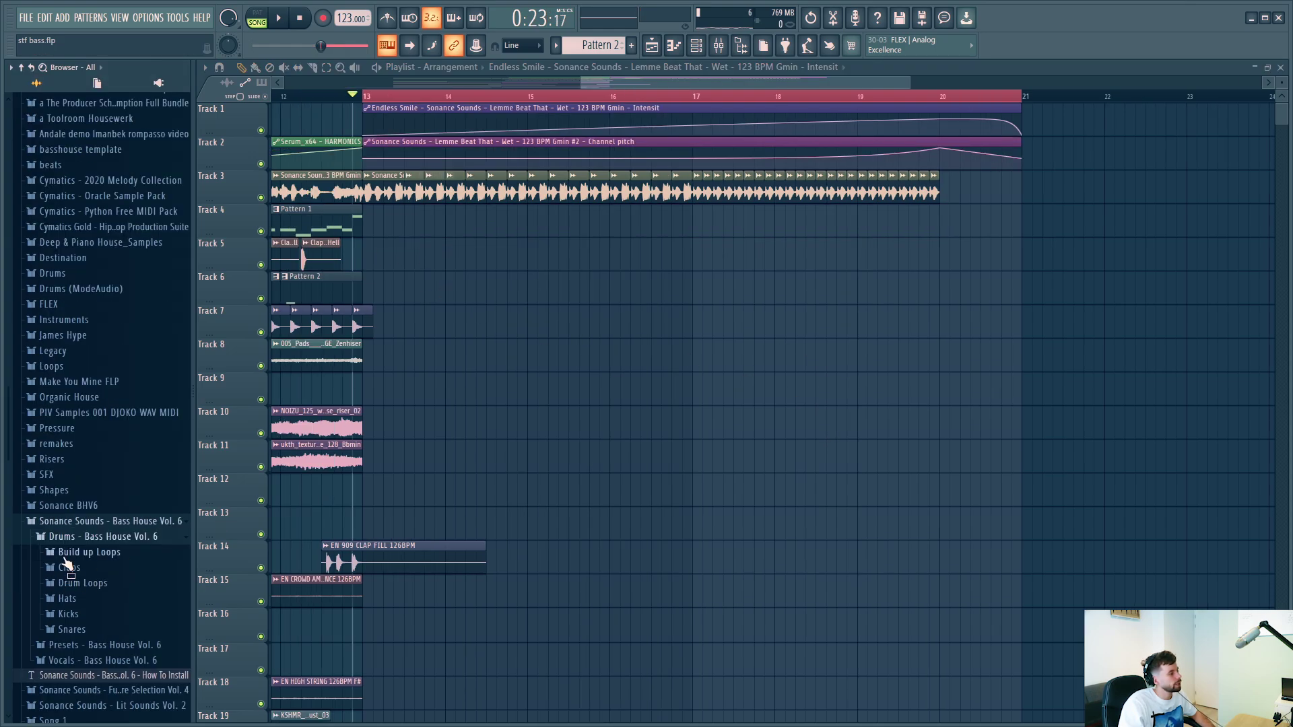
Place the Snare Build - 5 - 125 bpm loop on Track 5 at bar 13 and set its source tempo to 125 BPM.
left_click(67, 555)
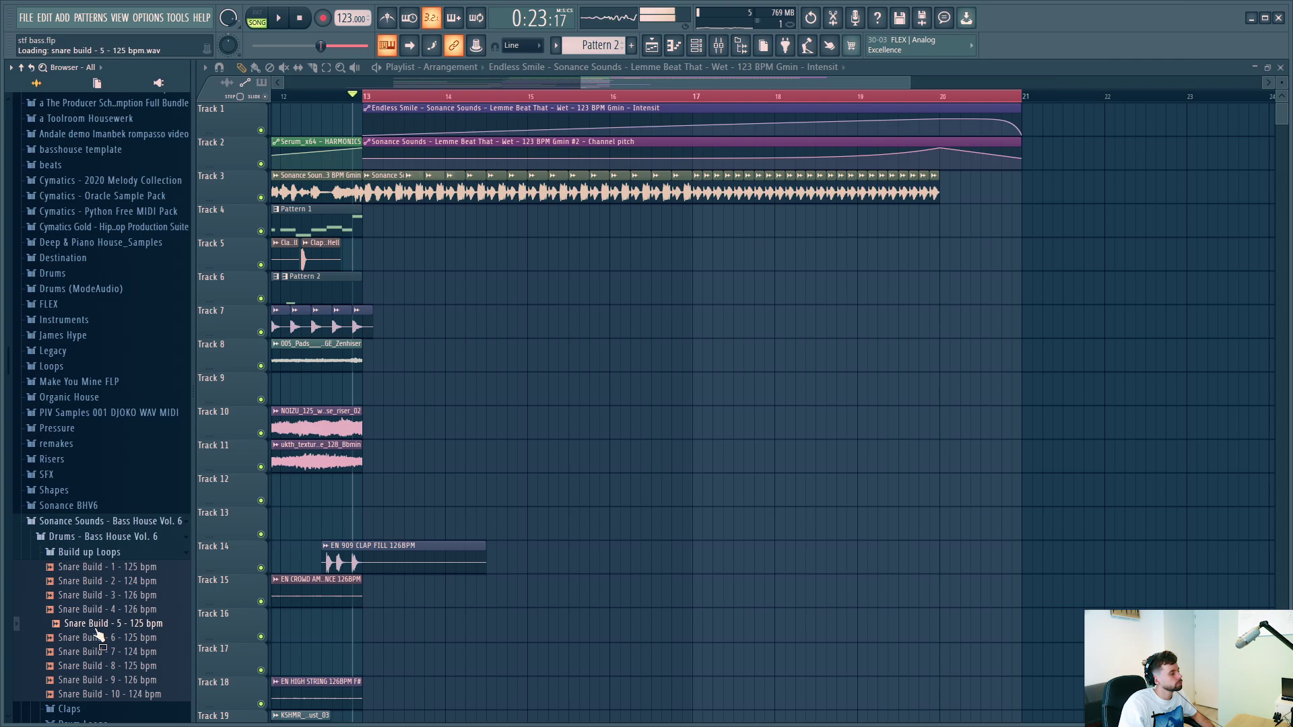
left_click_drag(98, 635, 367, 249)
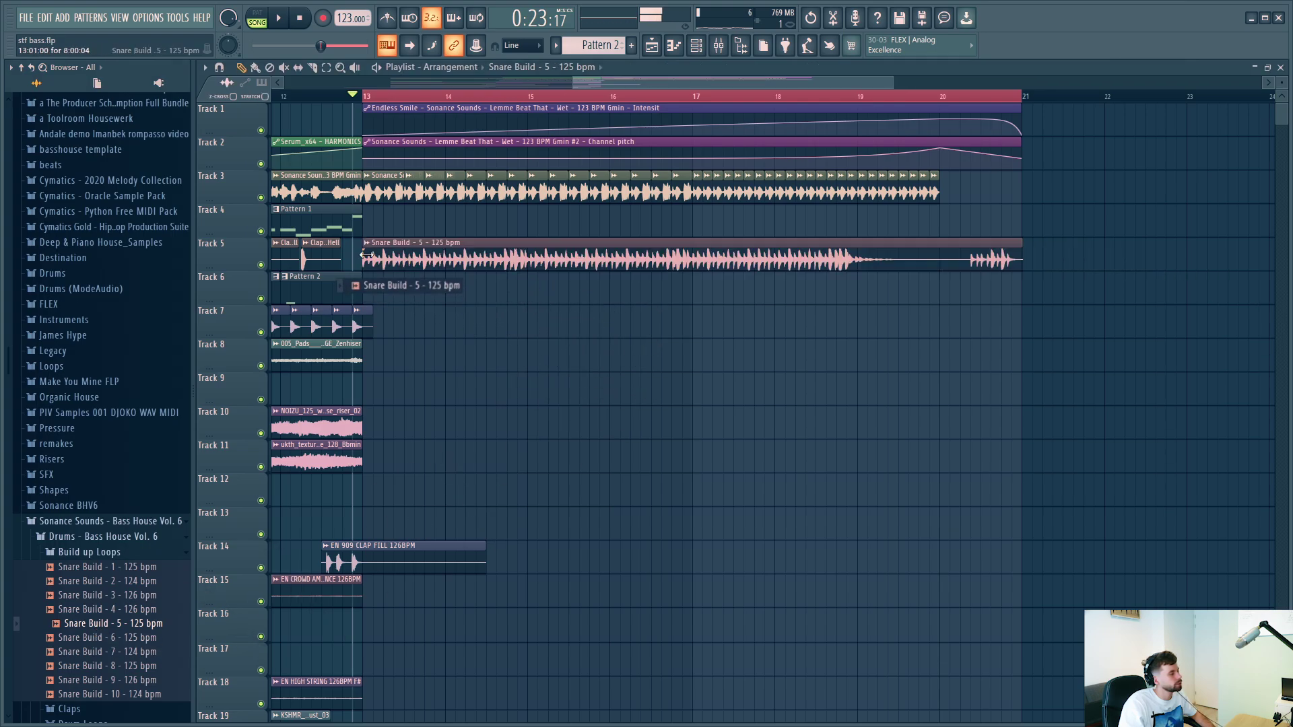
left_click(367, 245)
left_click(485, 332)
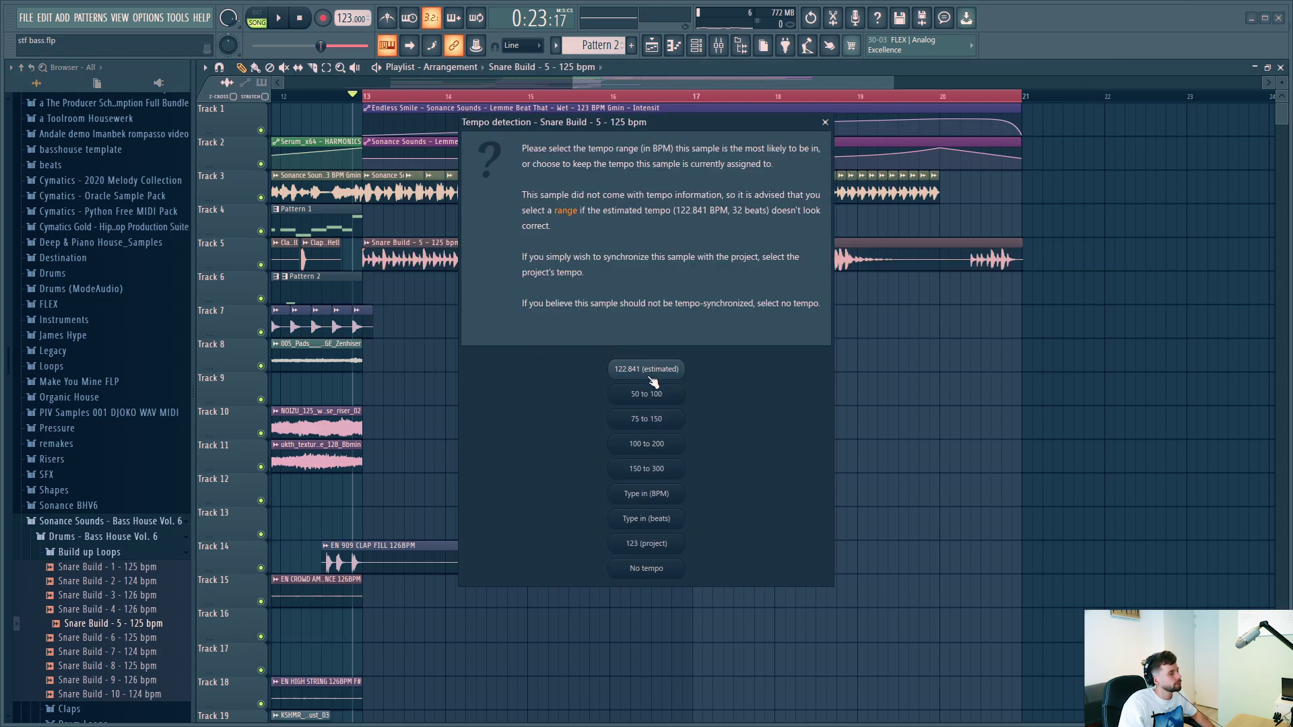
left_click(629, 493)
type("125")
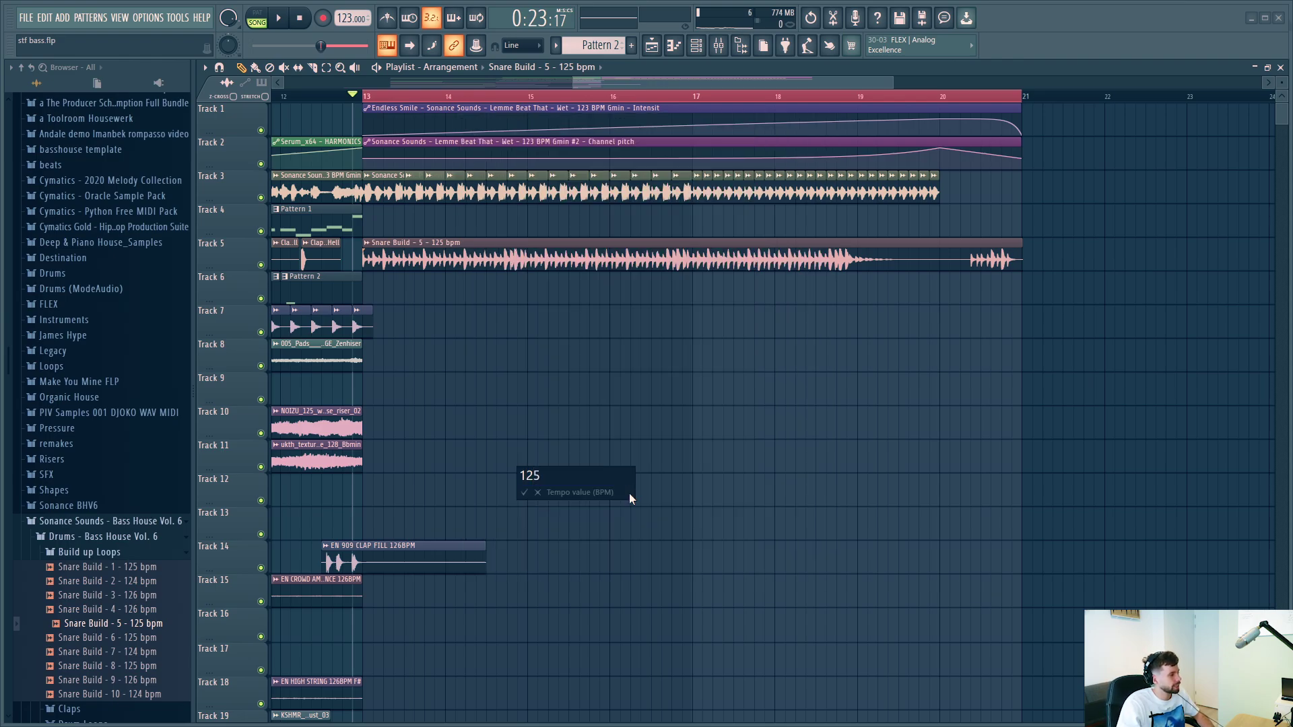
key("Return")
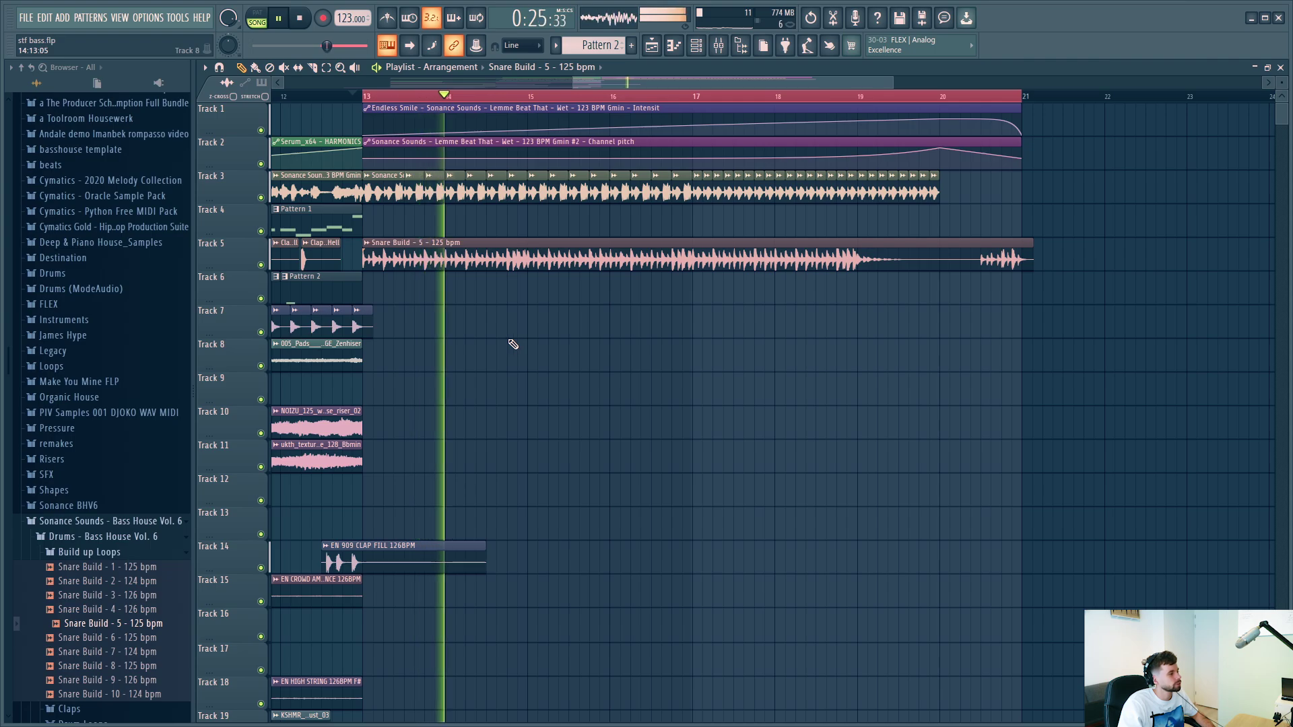
Delete the vocal chops on Track 3 from bar 19 onward while playing the build-up.
scroll(542, 303, "down", 1)
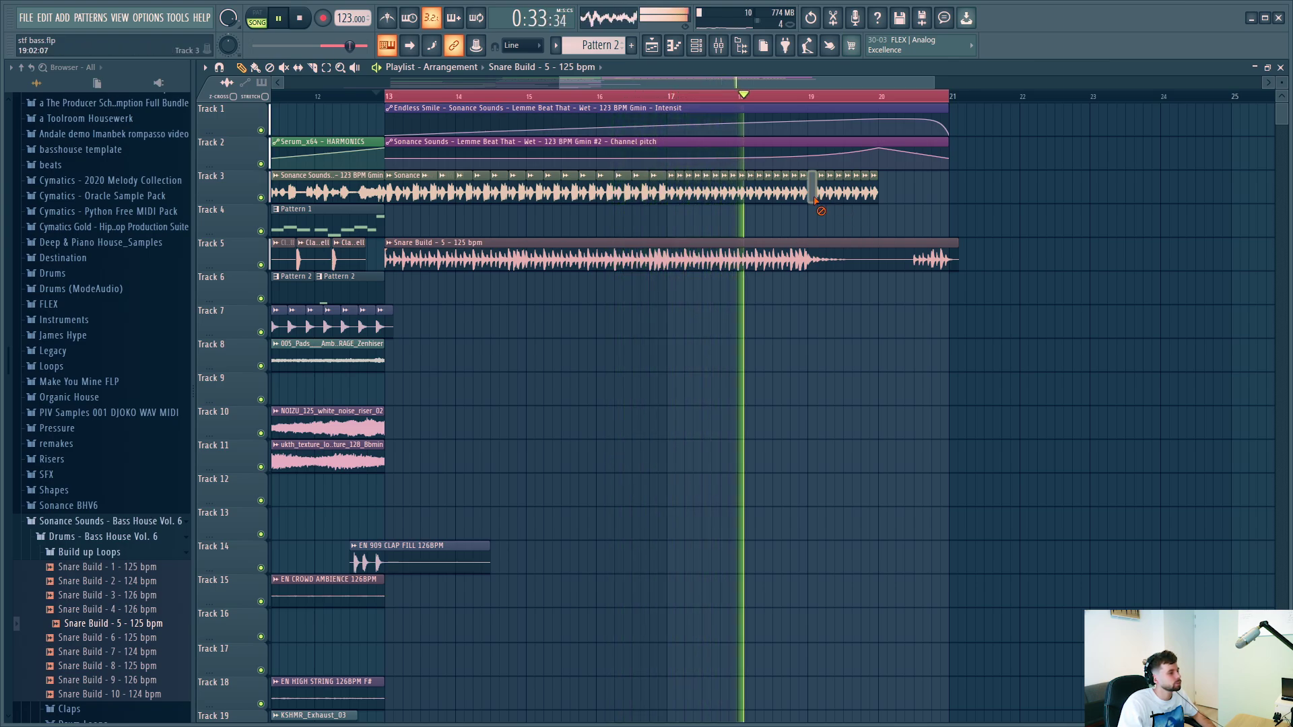
right_click(814, 200)
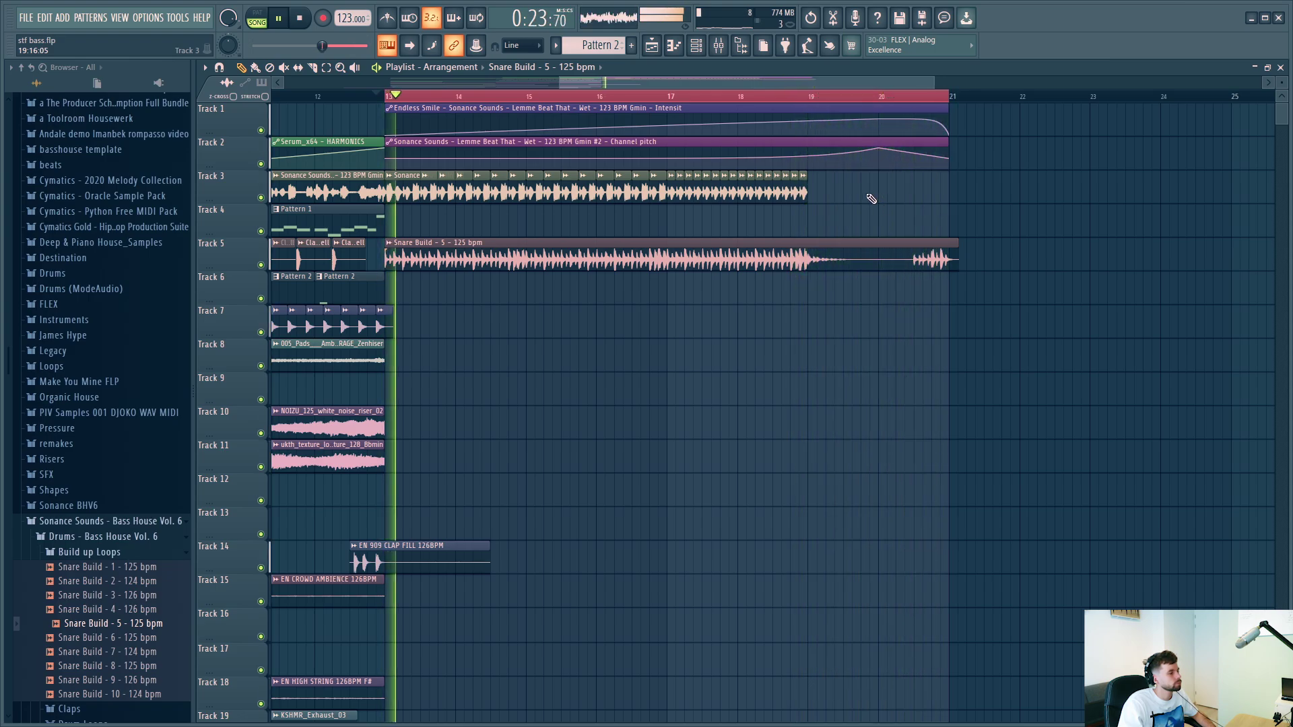
key("space")
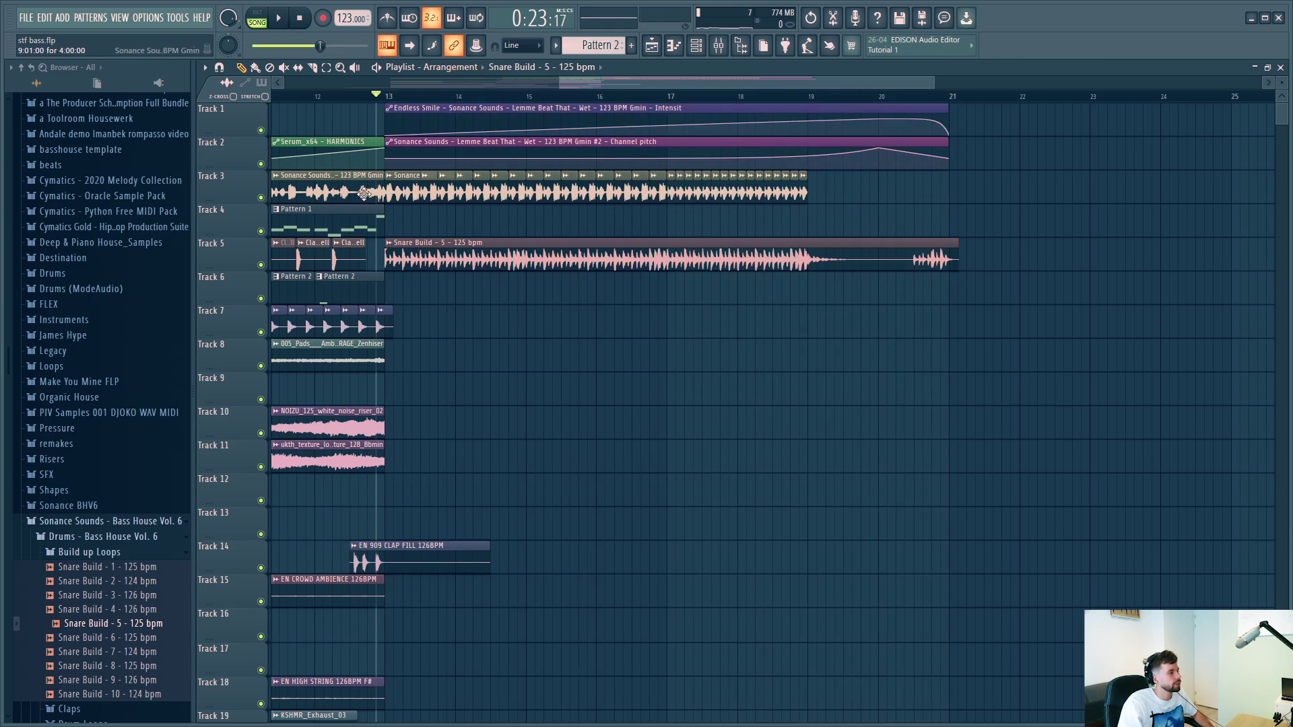
Place a copy of the bar 13 vocal phrase on Track 4 at bar 20 and audition it.
scroll(362, 194, "down", 4)
scroll(569, 202, "up", 3)
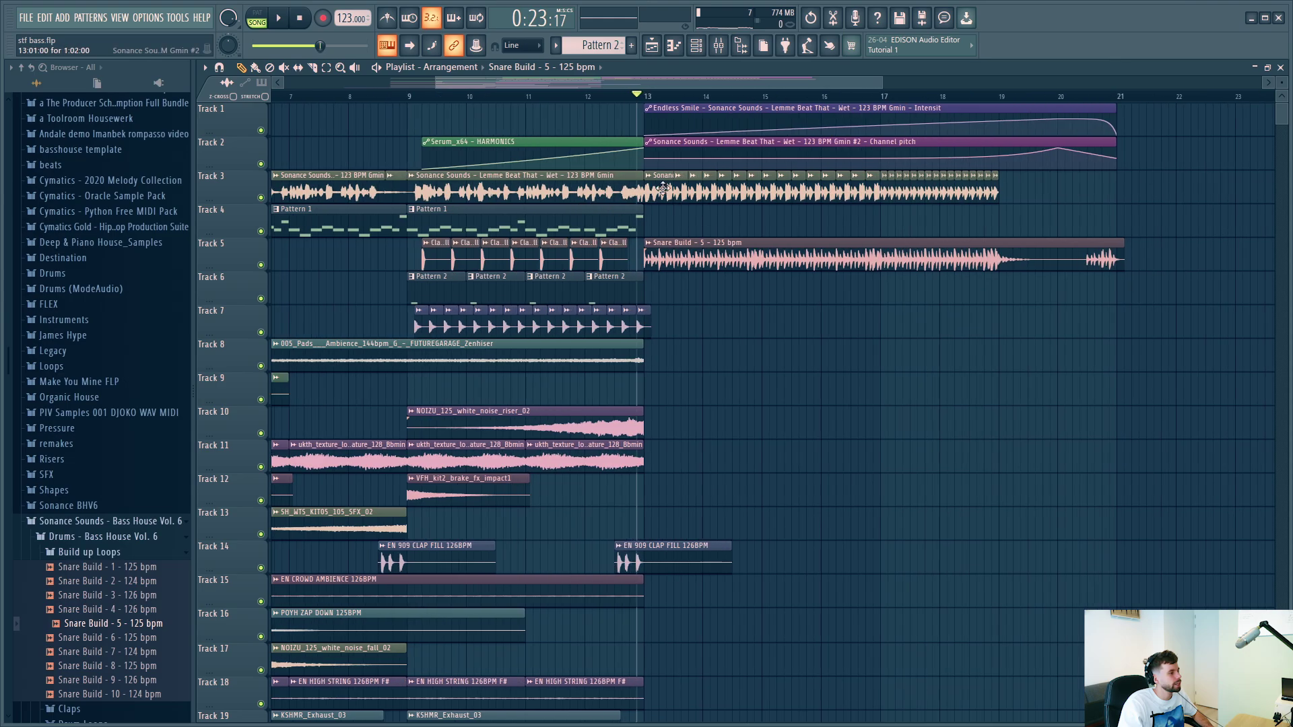
left_click(663, 188)
scroll(721, 216, "up", 3)
left_click(757, 222)
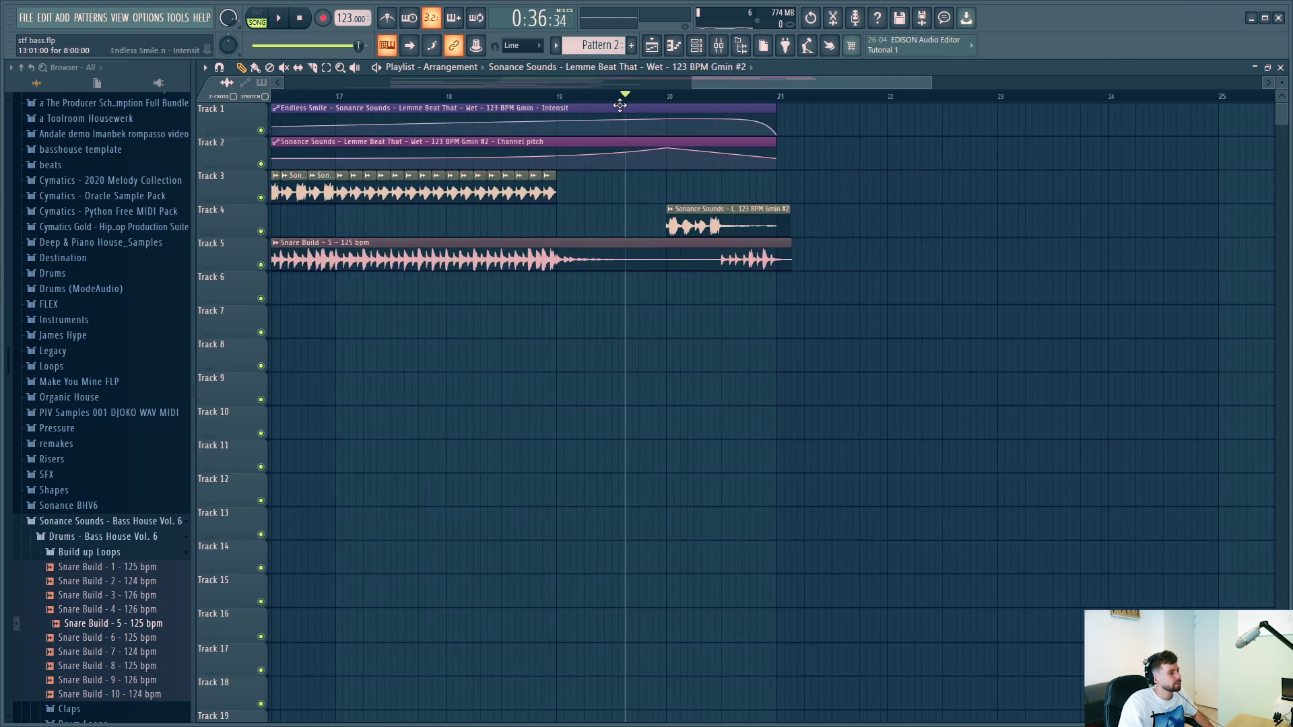
key("space")
key("space")
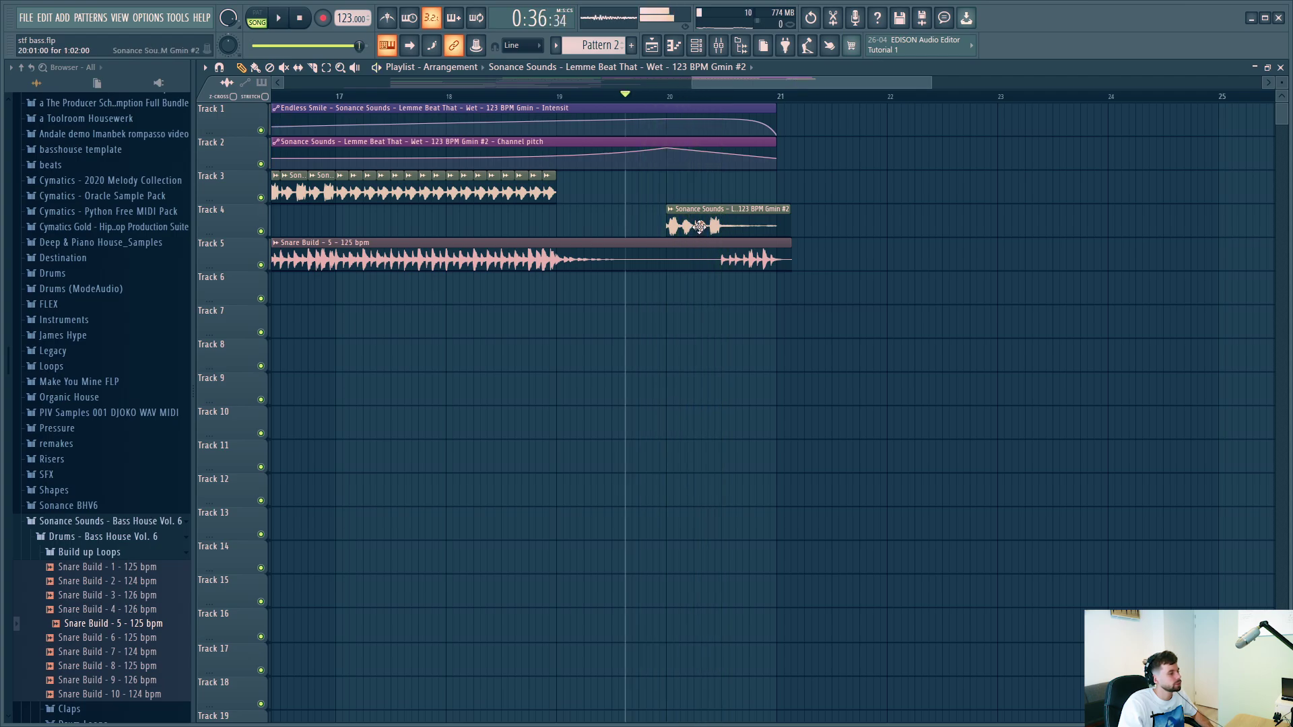
Move the bar 20 vocal clip up to Track 3 and make it unique.
left_click_drag(700, 226, 705, 192)
right_click(679, 177)
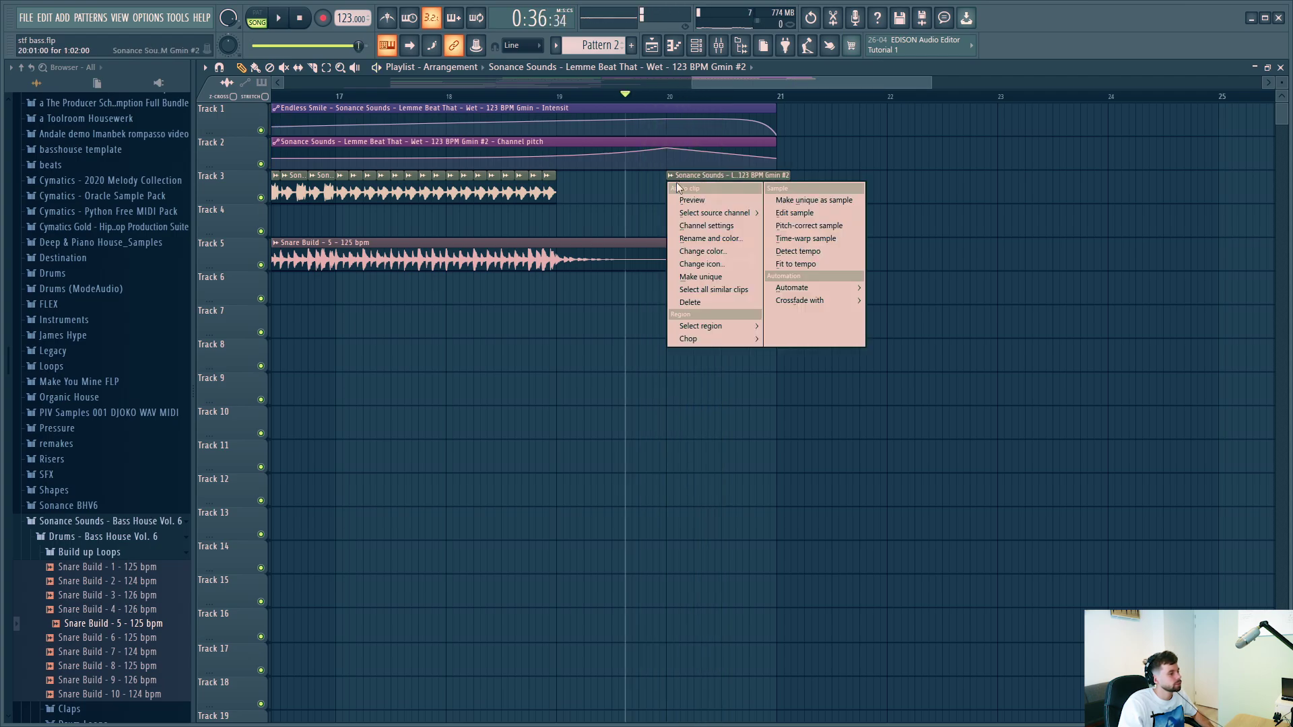
left_click(724, 276)
Reset the channel pitch of the unique bar 20 vocal clip and play the end of the build-up.
left_click(699, 193)
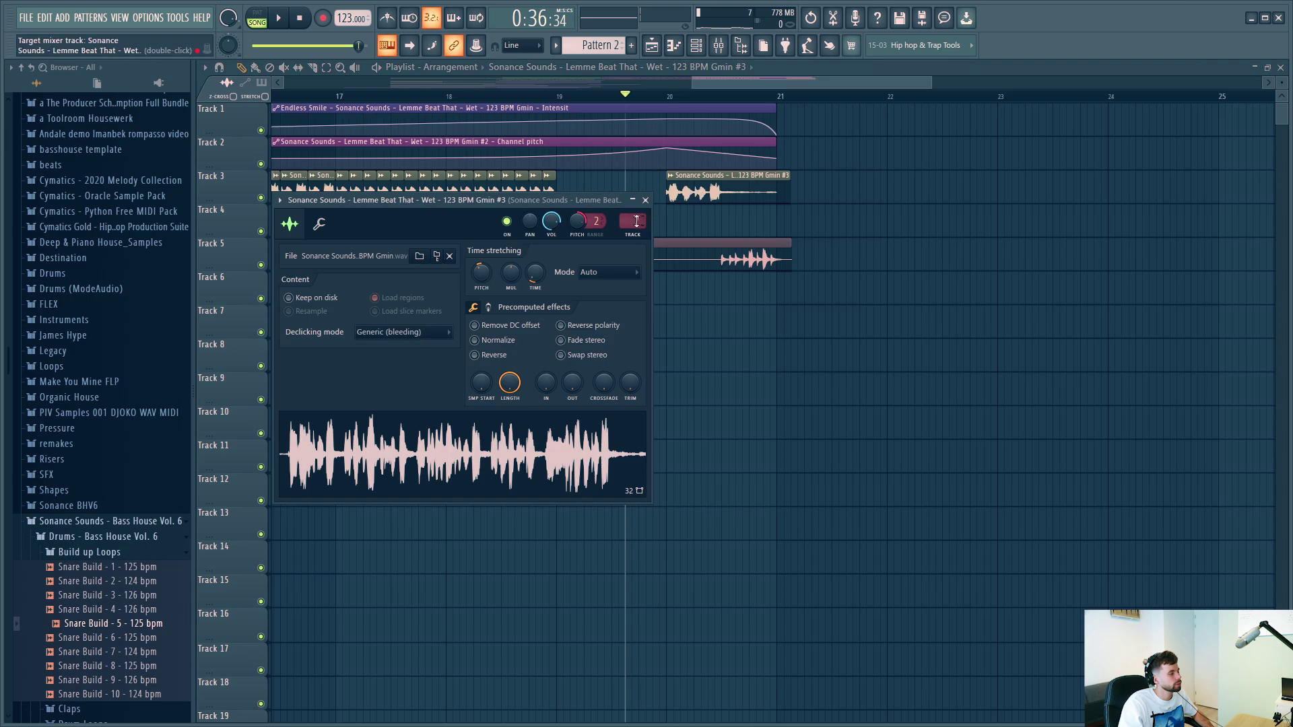
right_click(578, 218)
left_click(596, 229)
key("Escape")
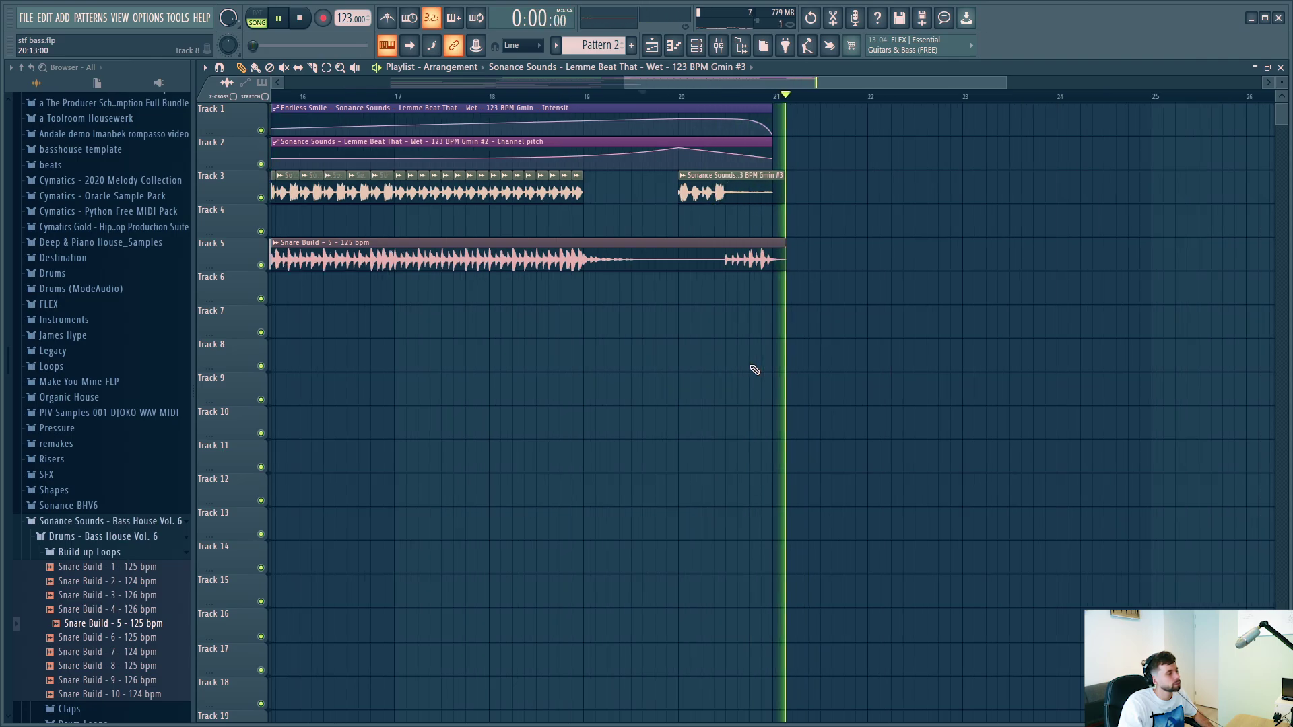
key("space")
Duplicate the white noise riser and texture loop clips on Tracks 10 and 11 into the build-up, with the riser ending at bar 19.
scroll(754, 371, "down", 3)
scroll(404, 289, "down", 4)
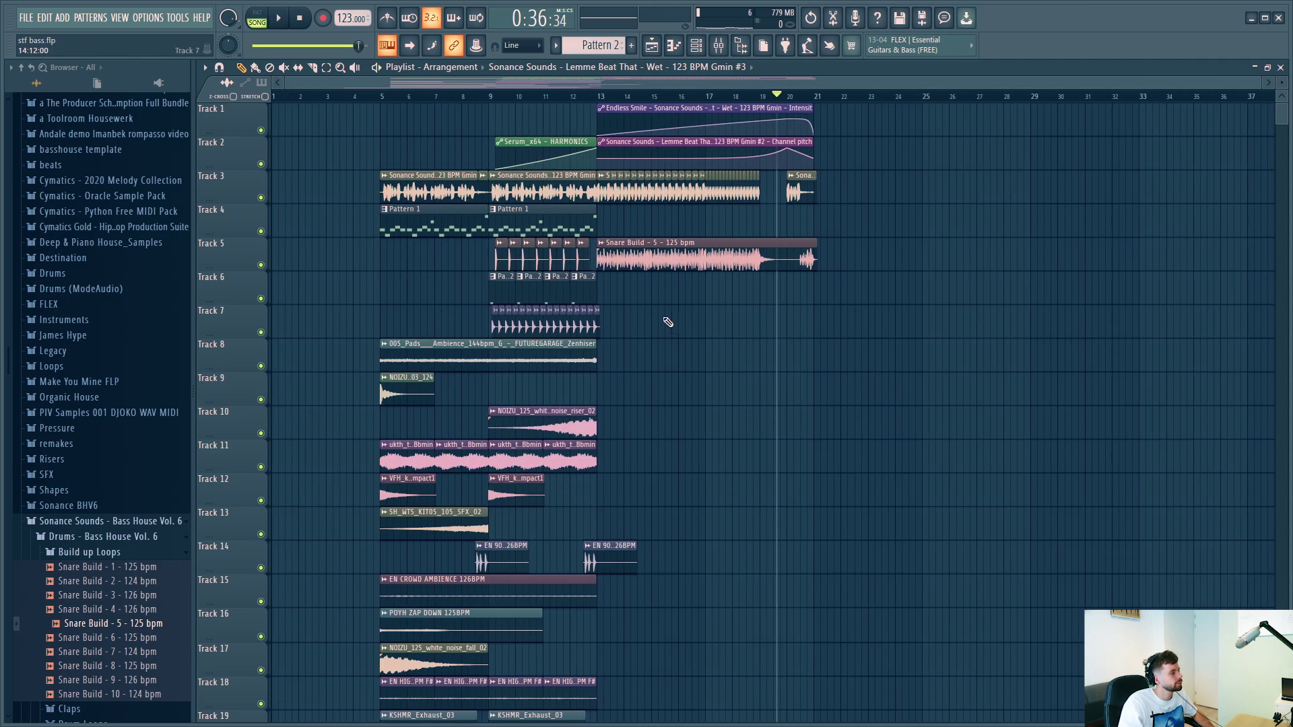
scroll(665, 319, "up", 1)
scroll(614, 452, "down", 2)
scroll(613, 465, "up", 3)
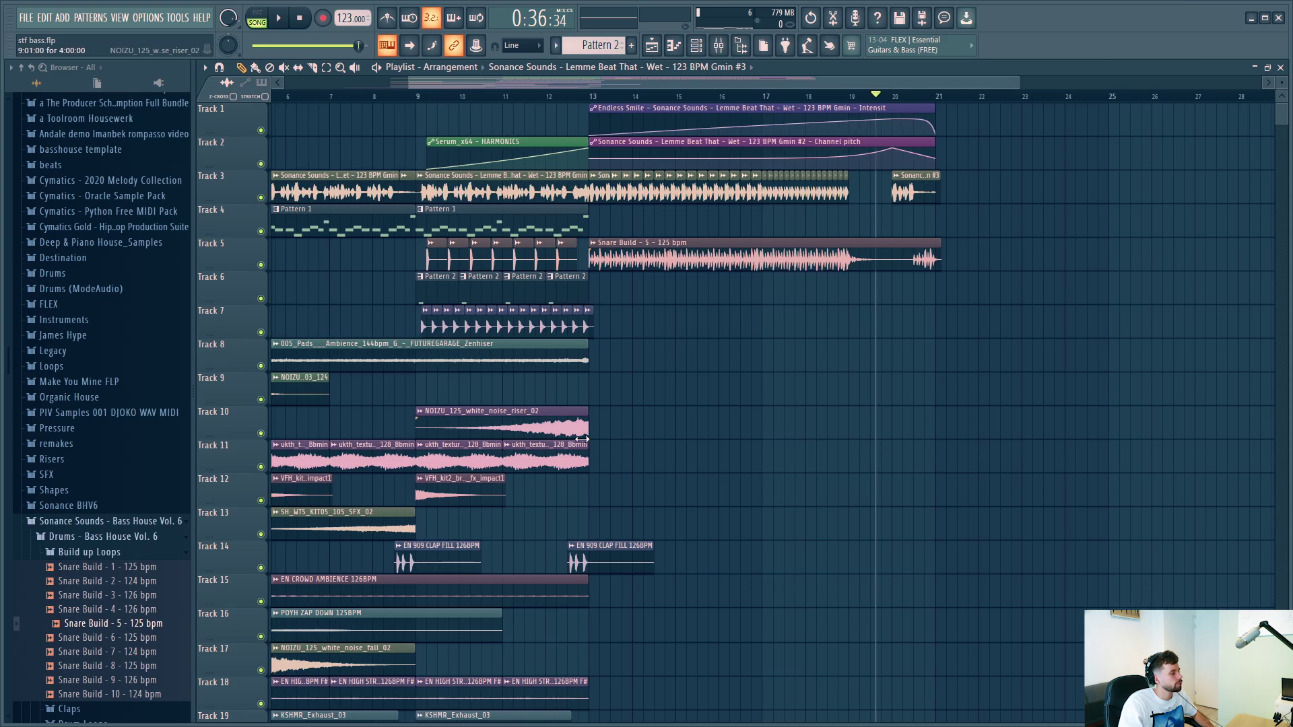
left_click_drag(616, 470, 305, 429)
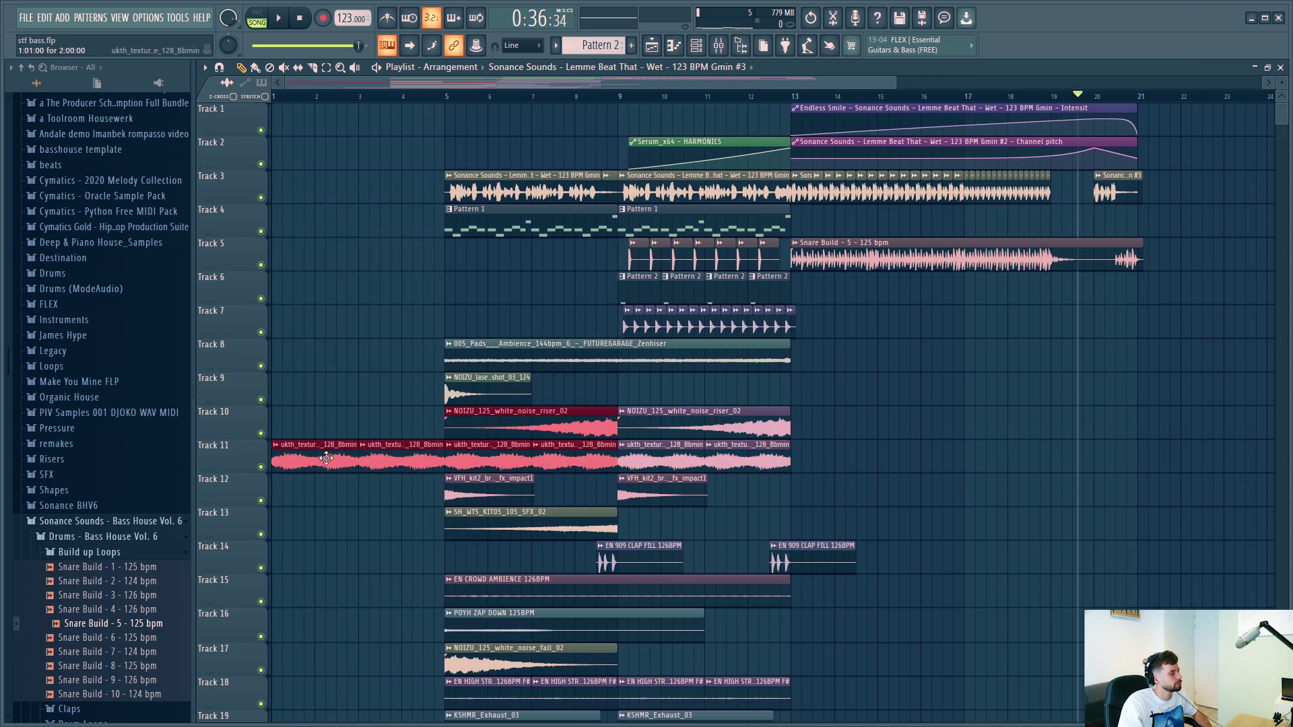
key("ctrl+b")
Duplicate the impact, crowd ambience, zap, noise fall, high string, exhaust and cymbal clips on Tracks 12 to 20 into the build-up.
left_click_drag(793, 543, 419, 710)
key("ctrl+b")
scroll(418, 674, "down", 5)
left_click_drag(552, 599, 384, 599)
key("ctrl+b")
scroll(749, 531, "right", 3)
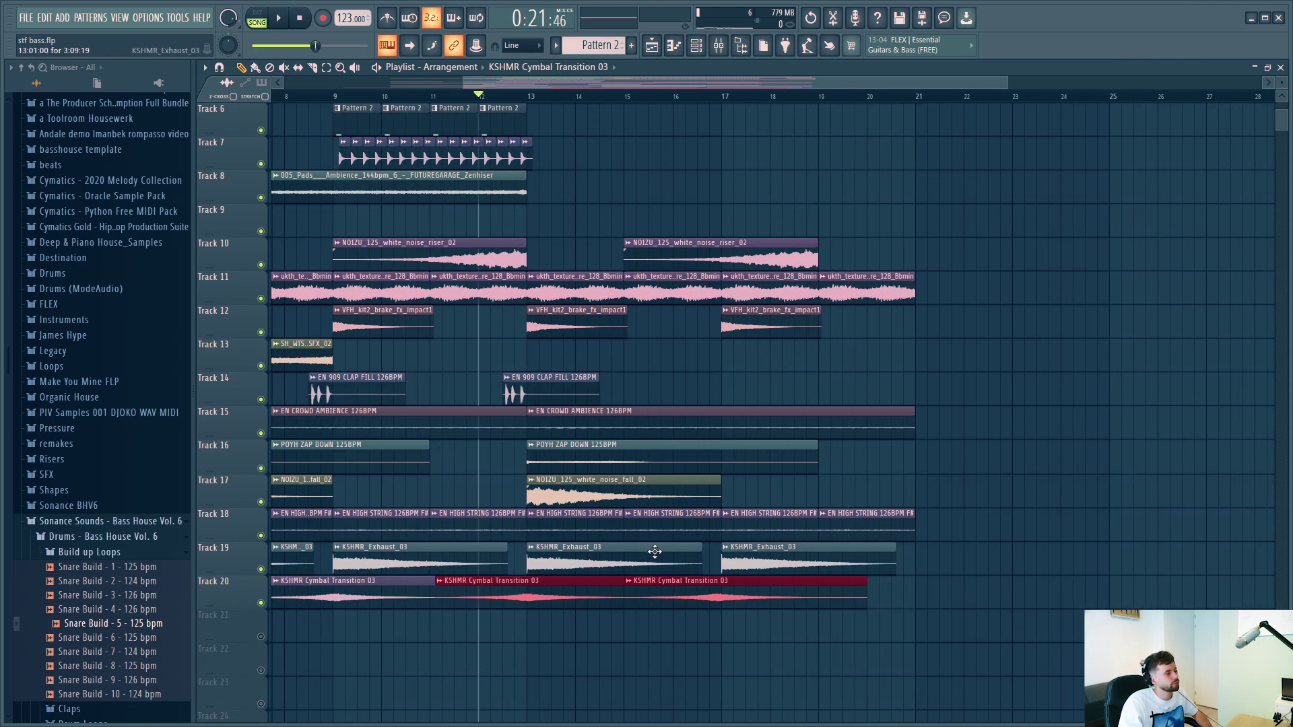
Play the arrangement from bar 12 through bar 20 to check the build-up with its effects layers.
key("space")
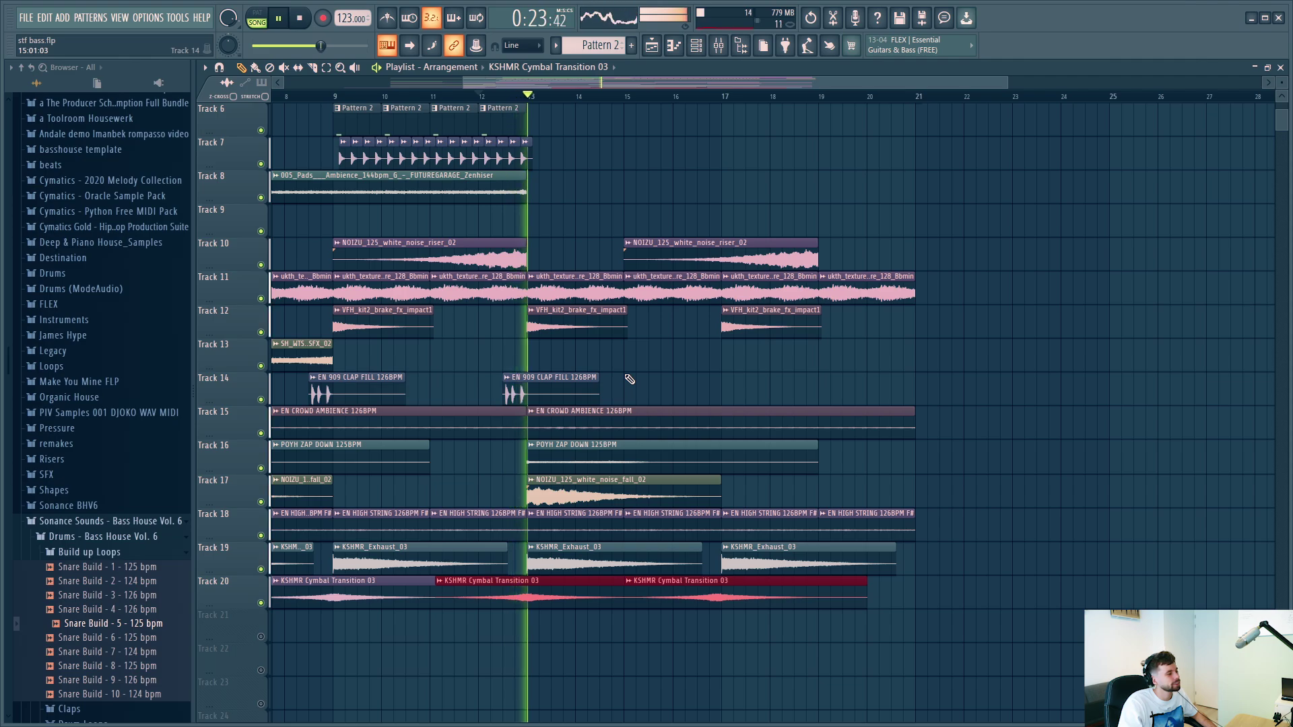
scroll(629, 380, "up", 2)
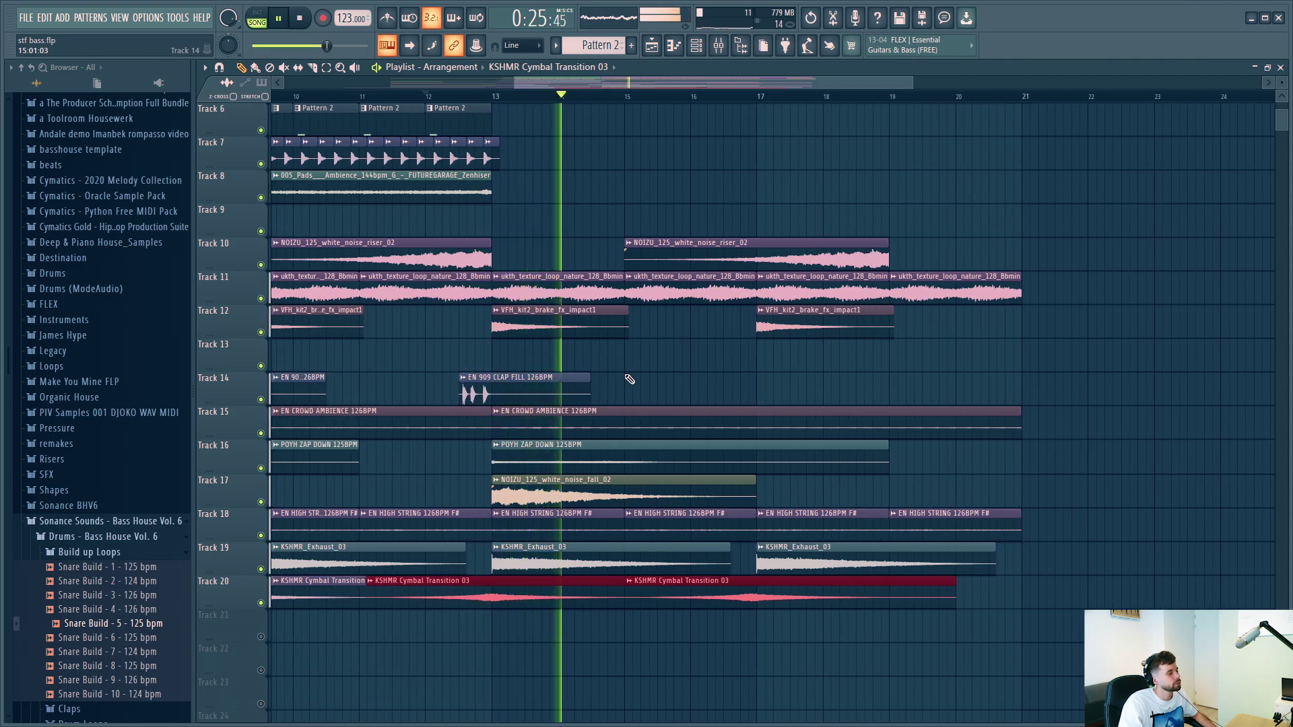
scroll(629, 380, "up", 1)
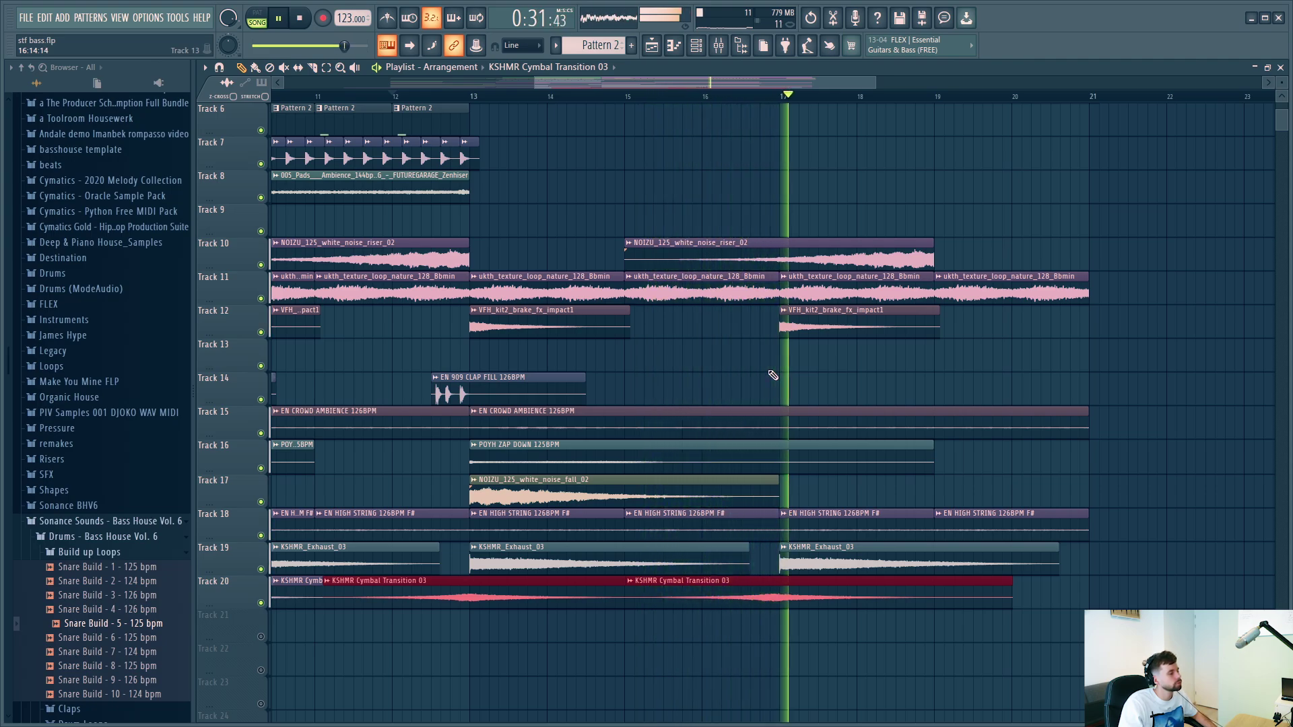
scroll(772, 375, "up", 3)
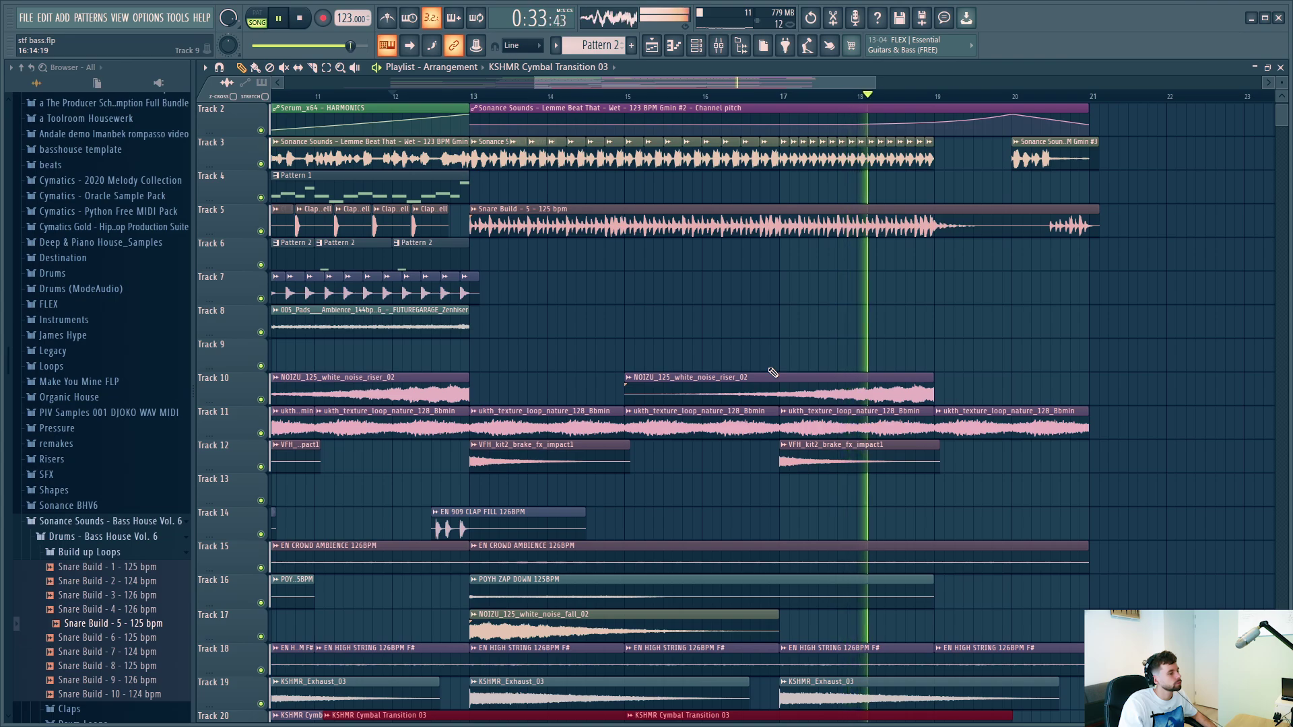
scroll(772, 372, "down", 4)
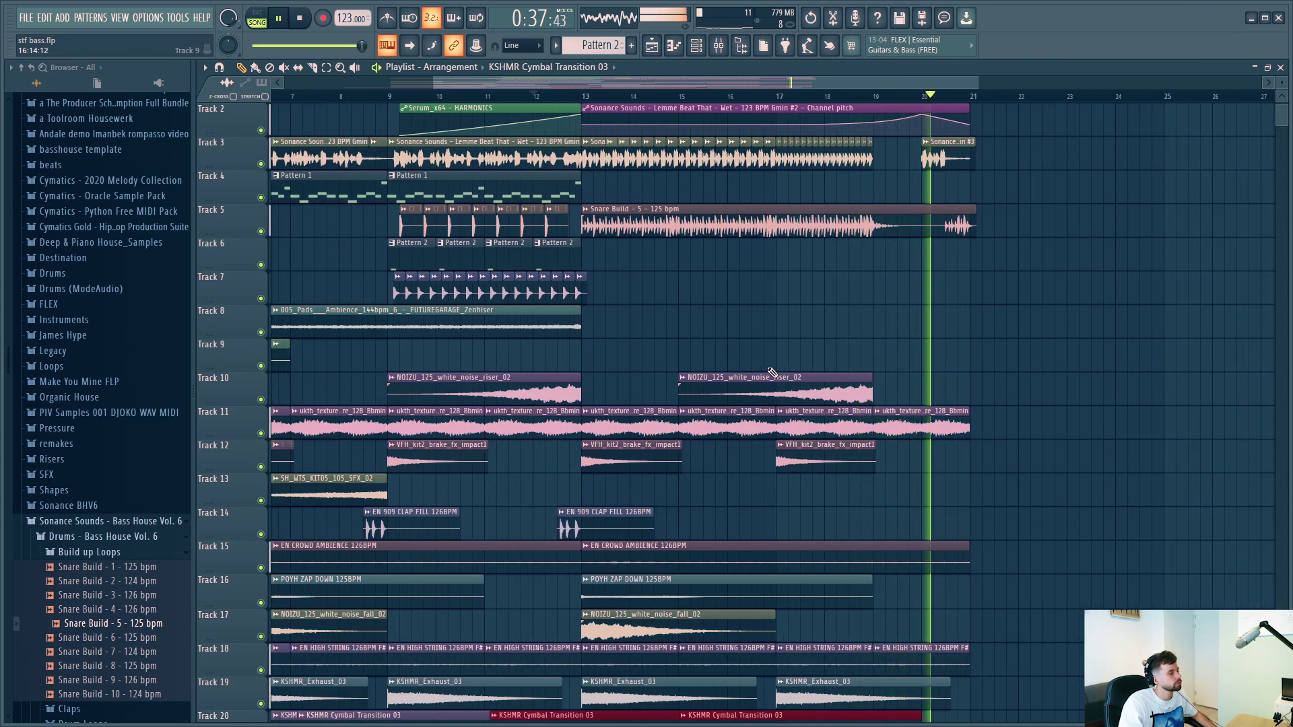
key("space")
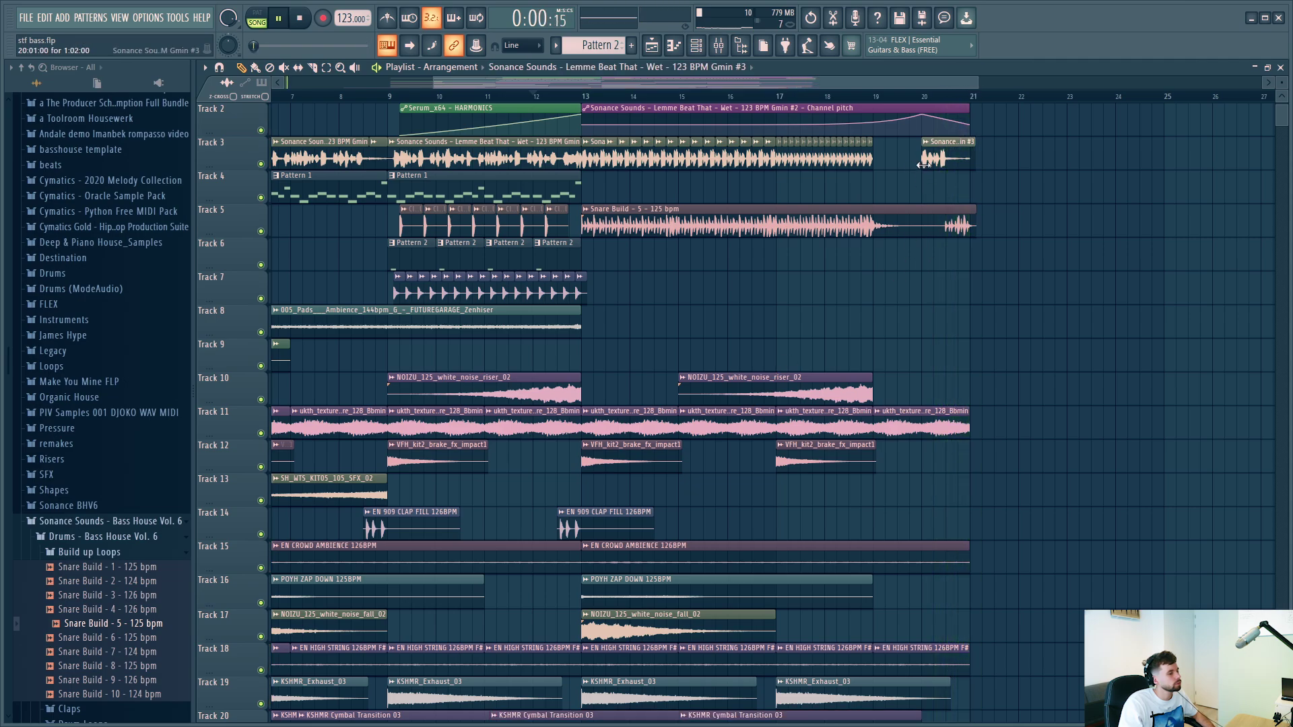
Extend the final vocal clip's start back to the middle of bar 19 and insert an empty track above the vocal track.
left_click_drag(923, 167, 899, 167)
scroll(279, 231, "up", 1)
left_click(279, 231)
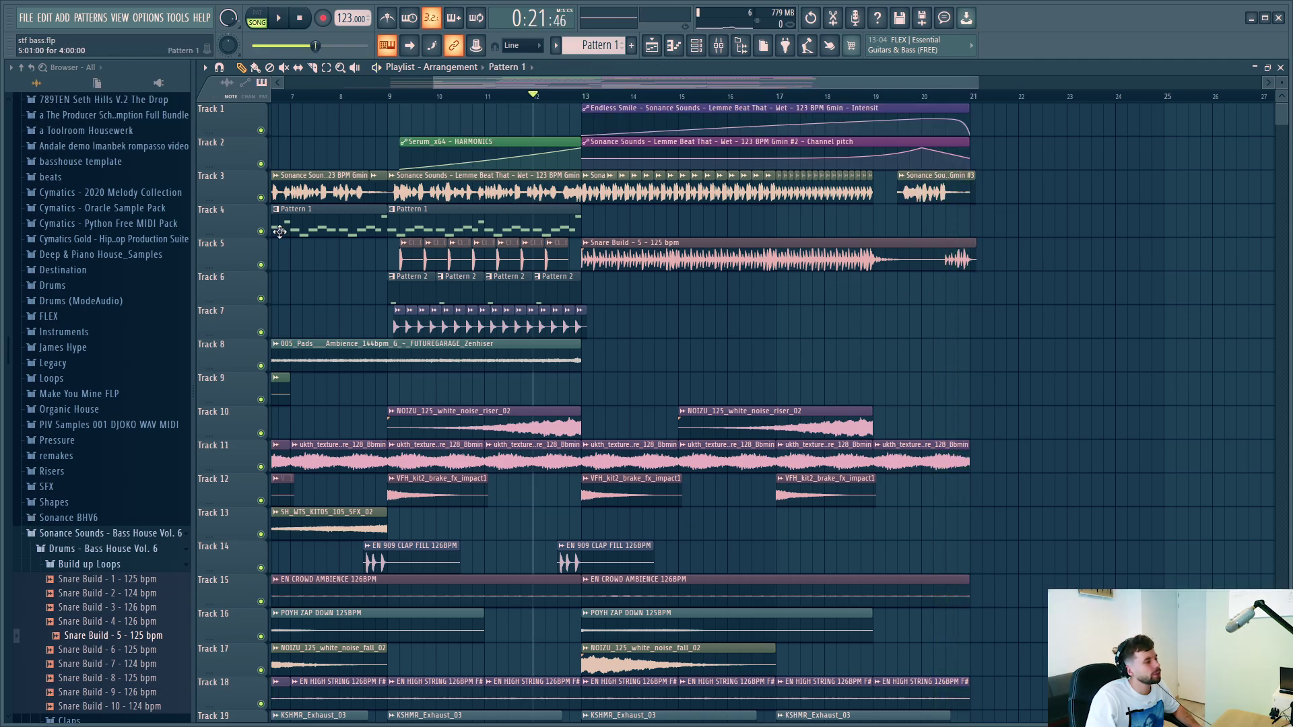
right_click(229, 199)
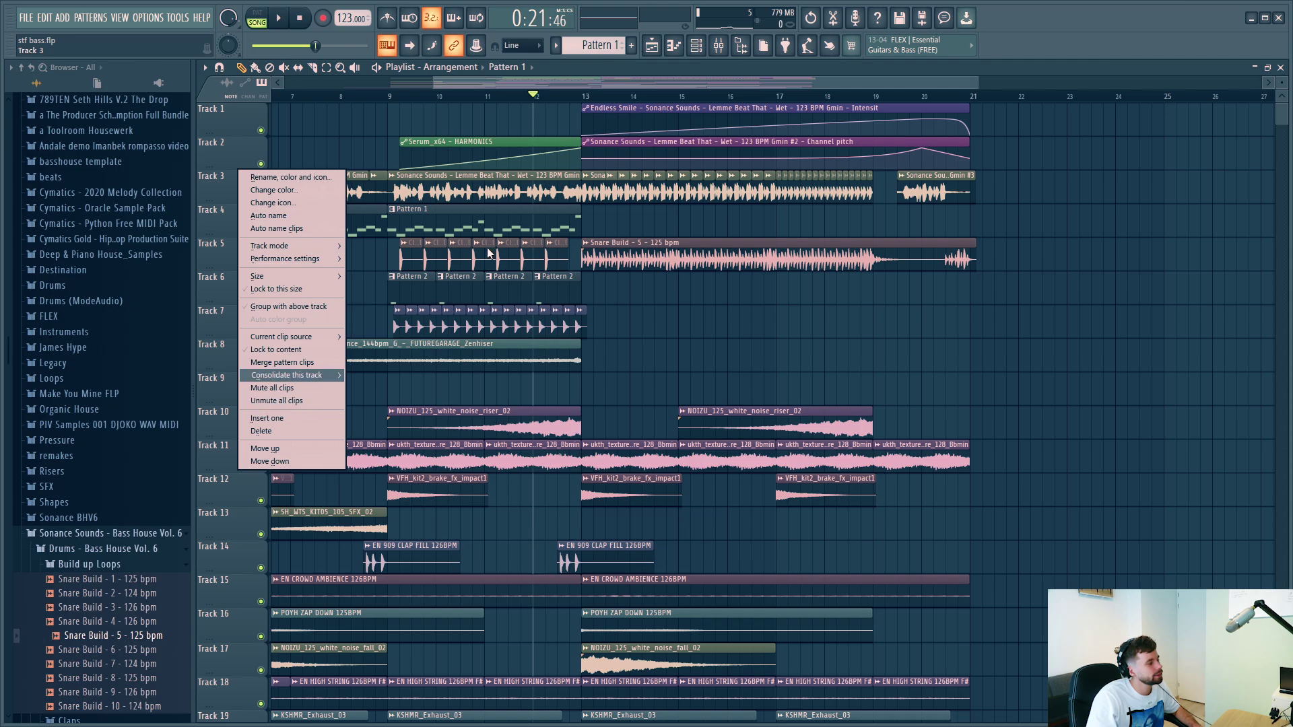
left_click(270, 418)
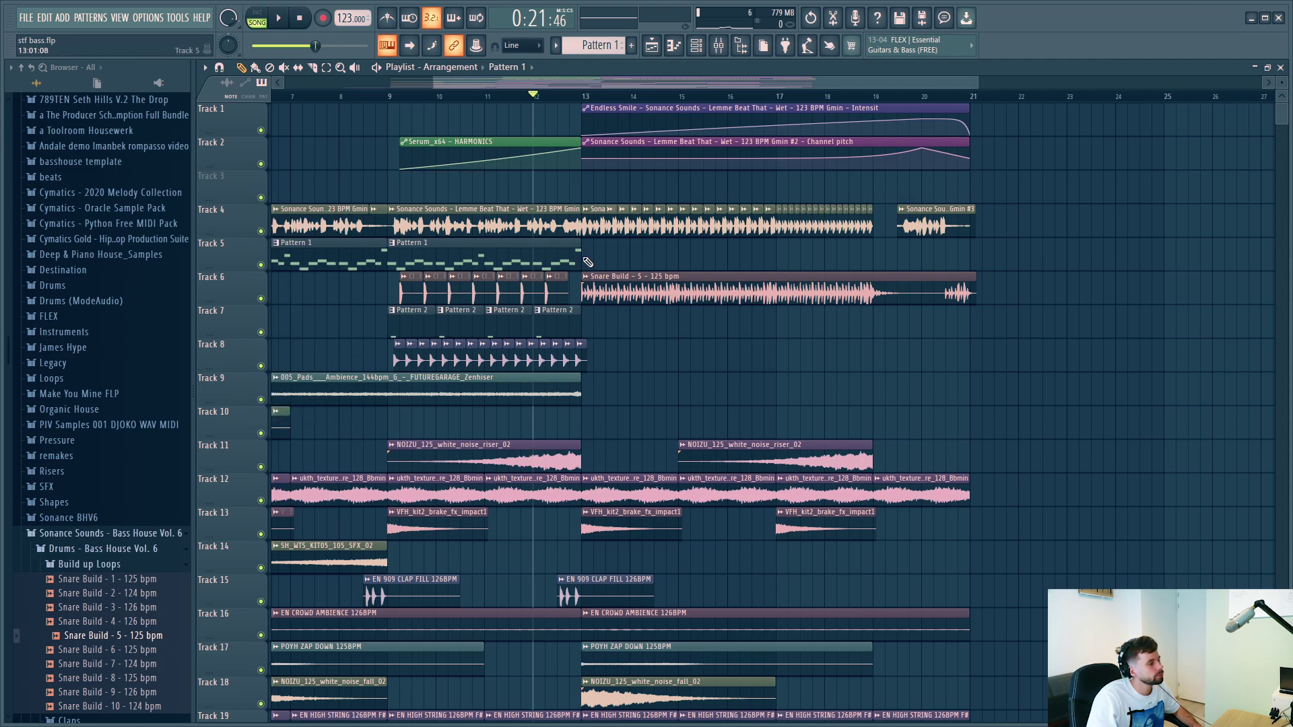
Place Pattern 1 on Track 5 at bars 13 and 17 so it fills the build-up to bar 21.
key("space")
left_click(782, 256)
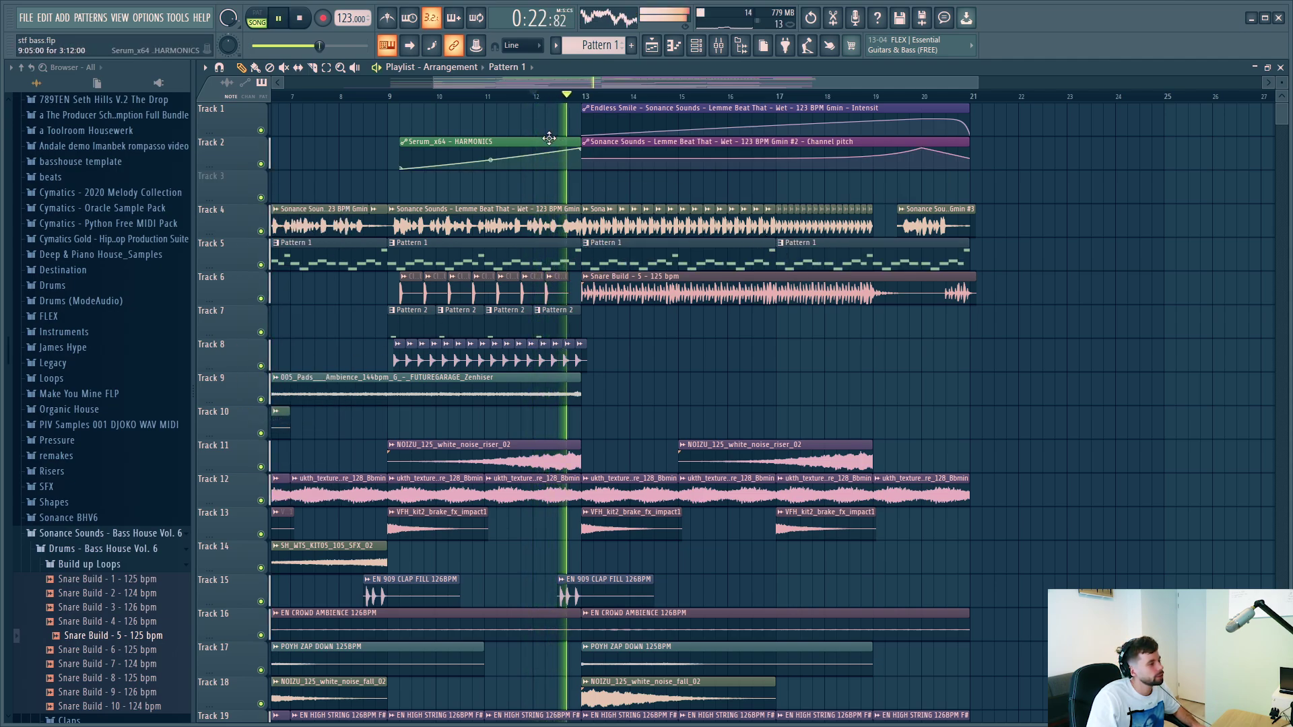
key("space")
Move the Serum_x64 harmonics automation clip to Track 3, extend it past bar 13 and drop its curve to 0% there.
left_click_drag(551, 139, 551, 173)
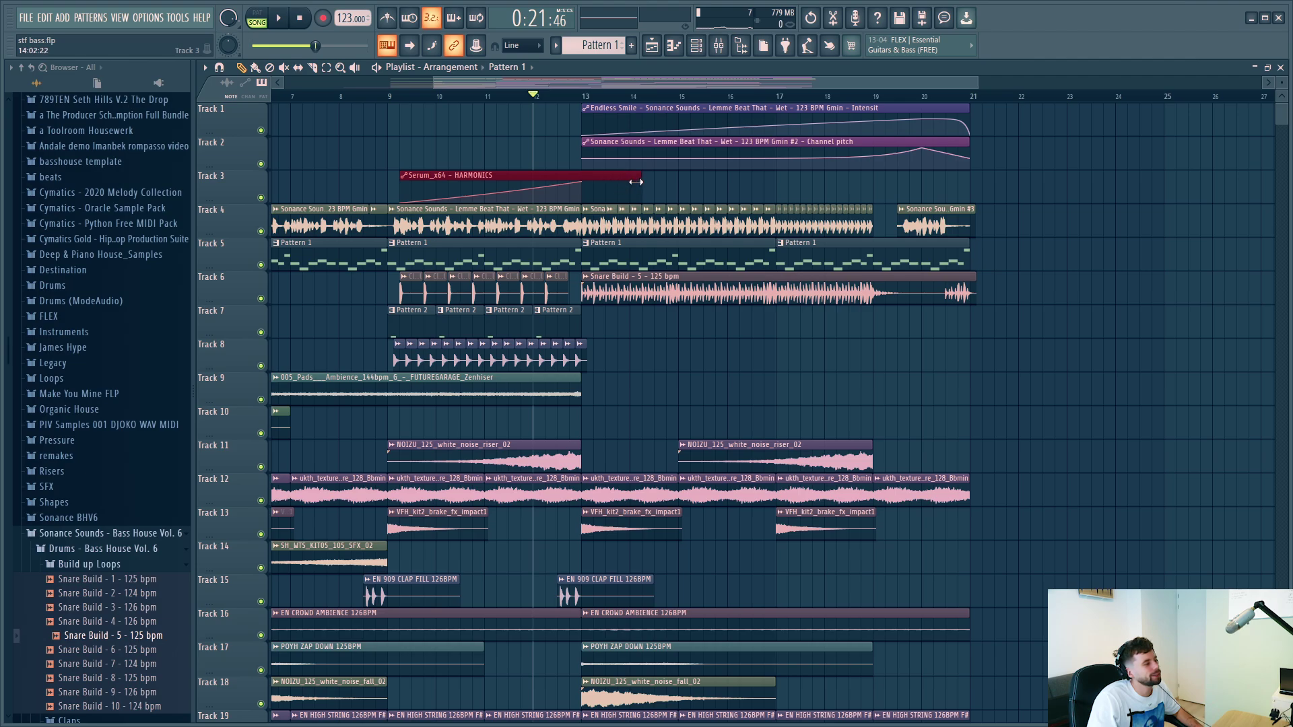
left_click(607, 200)
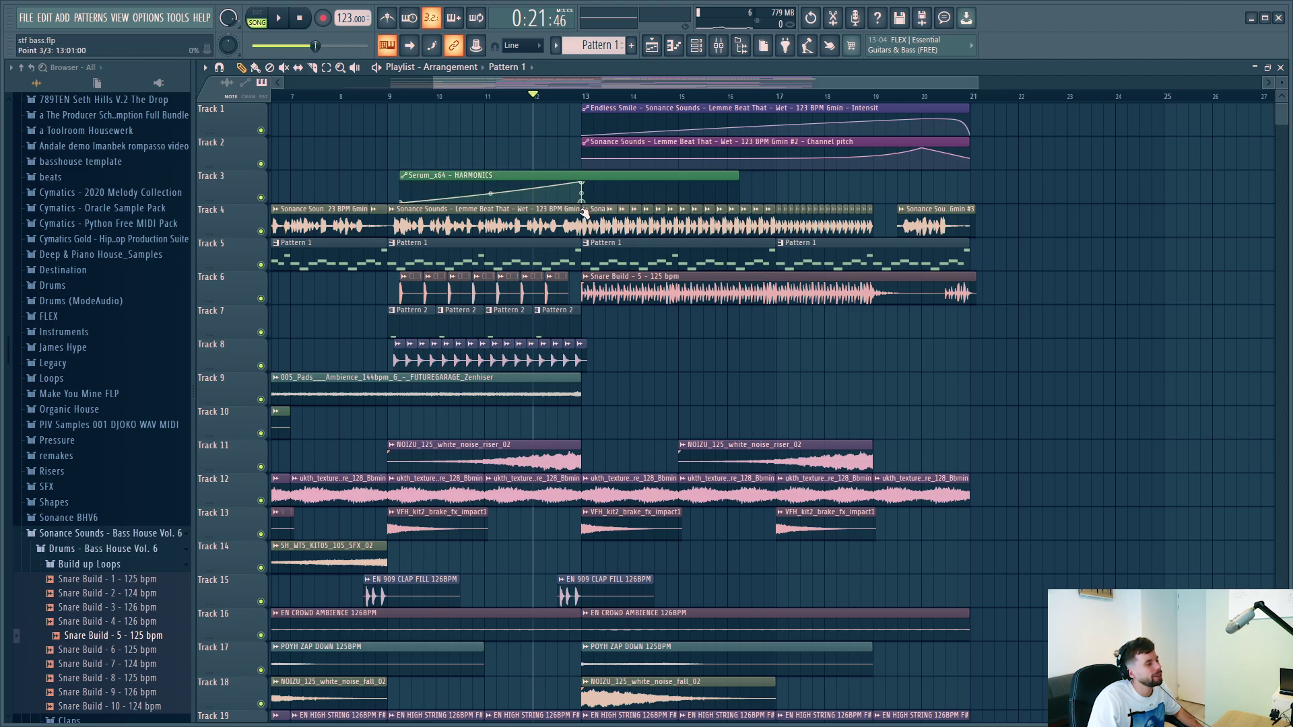
key("space")
Extend the harmonics automation to bar 21 with a second rise peaking at bar 19, and trim the last Pattern 1 clip to end at bar 19.
left_click_drag(738, 179, 969, 169)
left_click(874, 187)
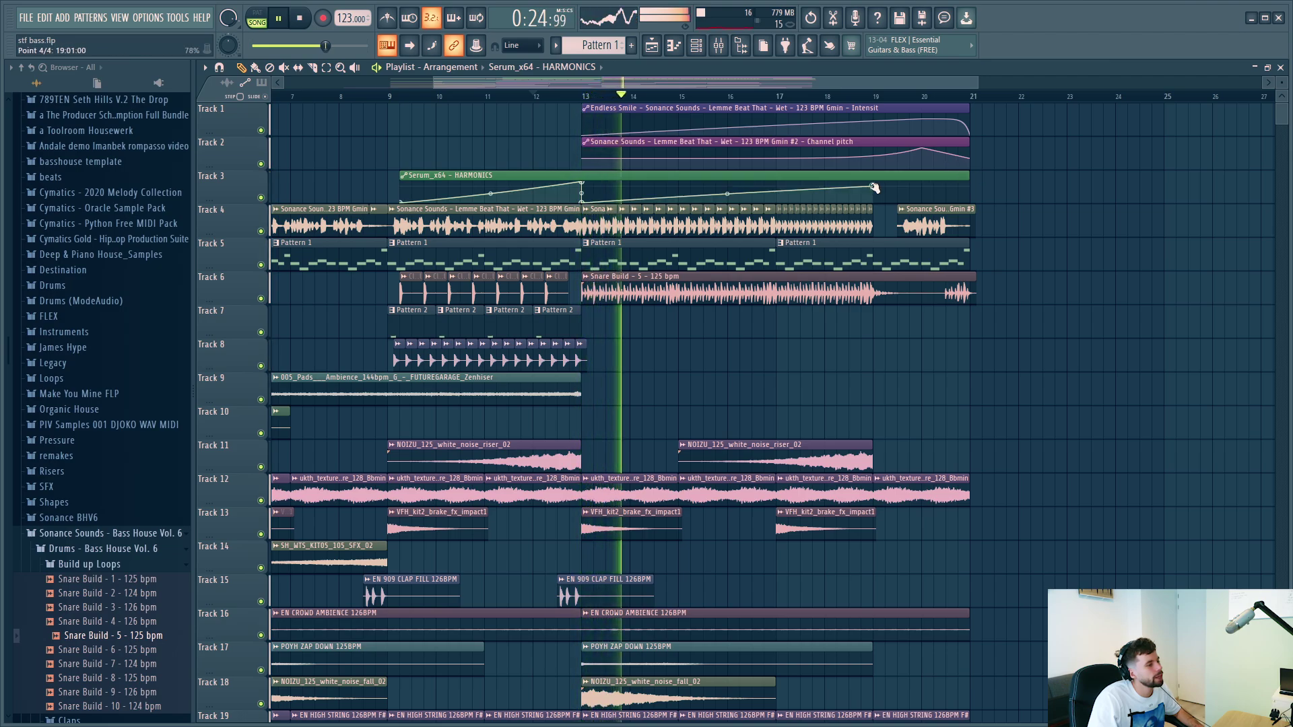
left_click_drag(874, 188, 880, 174)
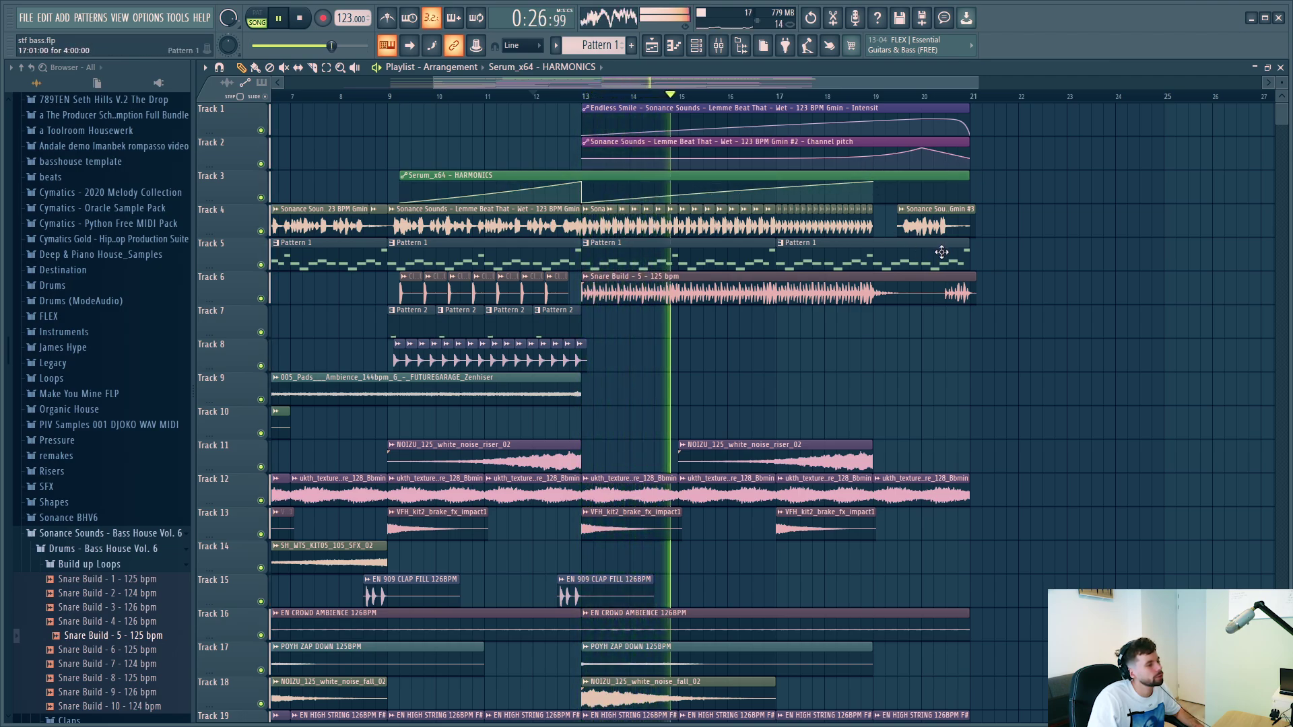
left_click_drag(969, 257, 870, 261)
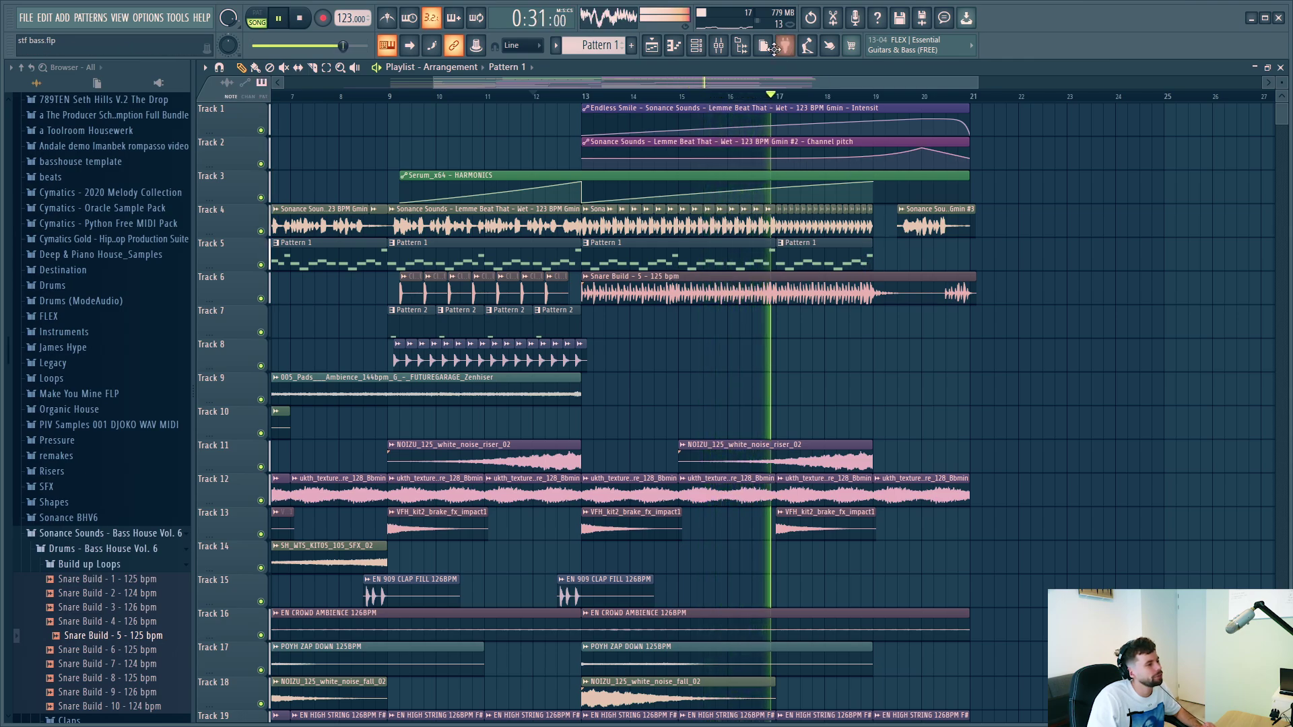
Load Kickstart into slot 10 of the Serum_x64 mixer track and choose its Quick Chain curve after trying Free Punch.
left_click(718, 47)
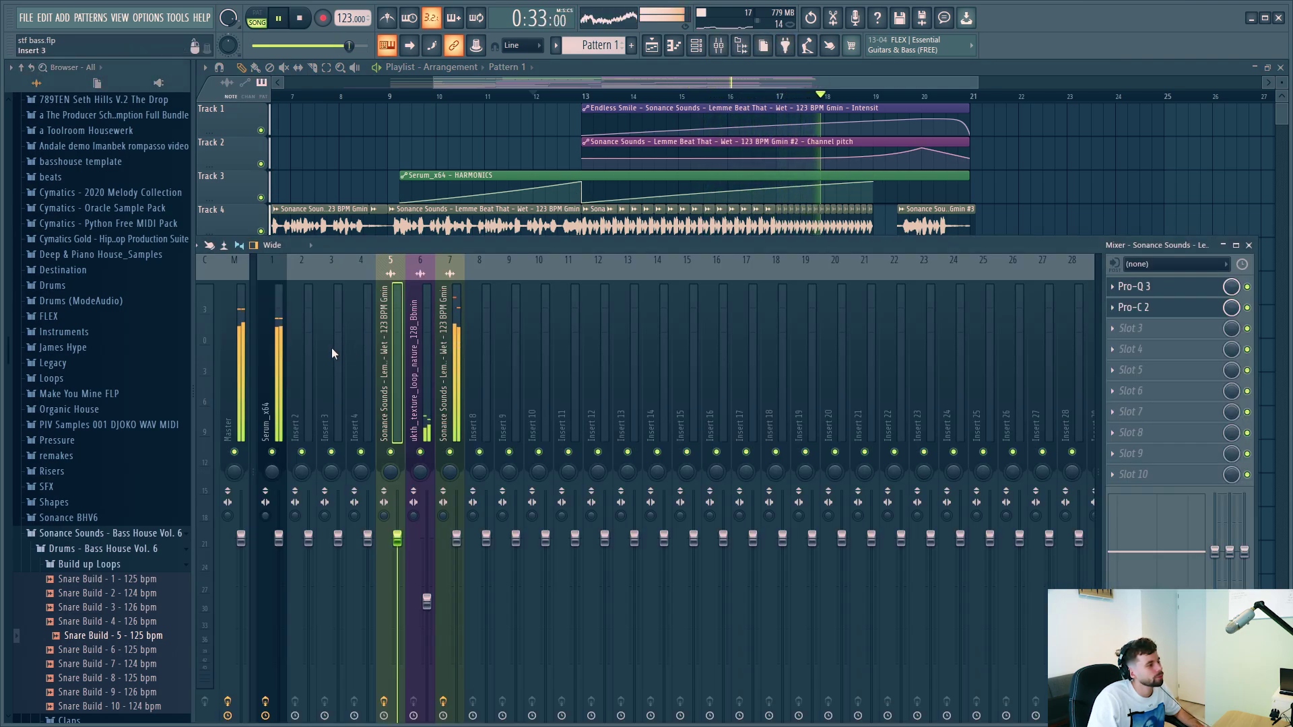
left_click(278, 353)
left_click(1134, 476)
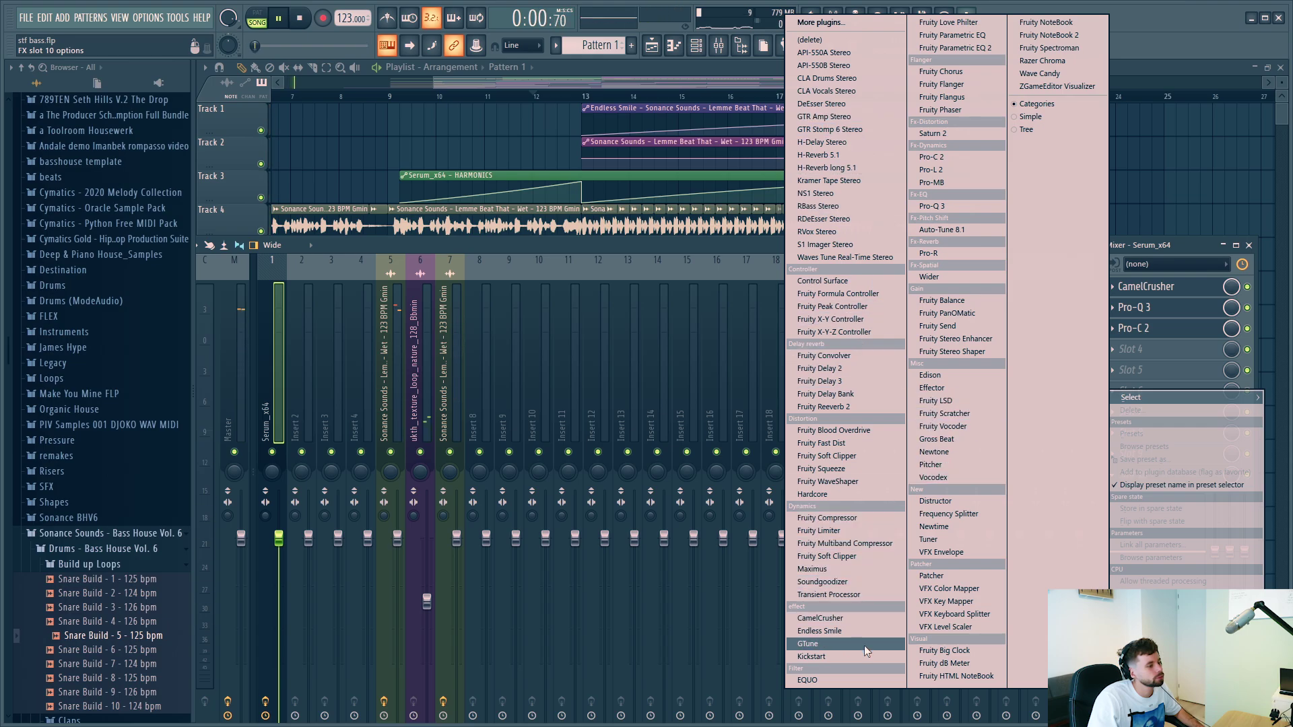
left_click(872, 657)
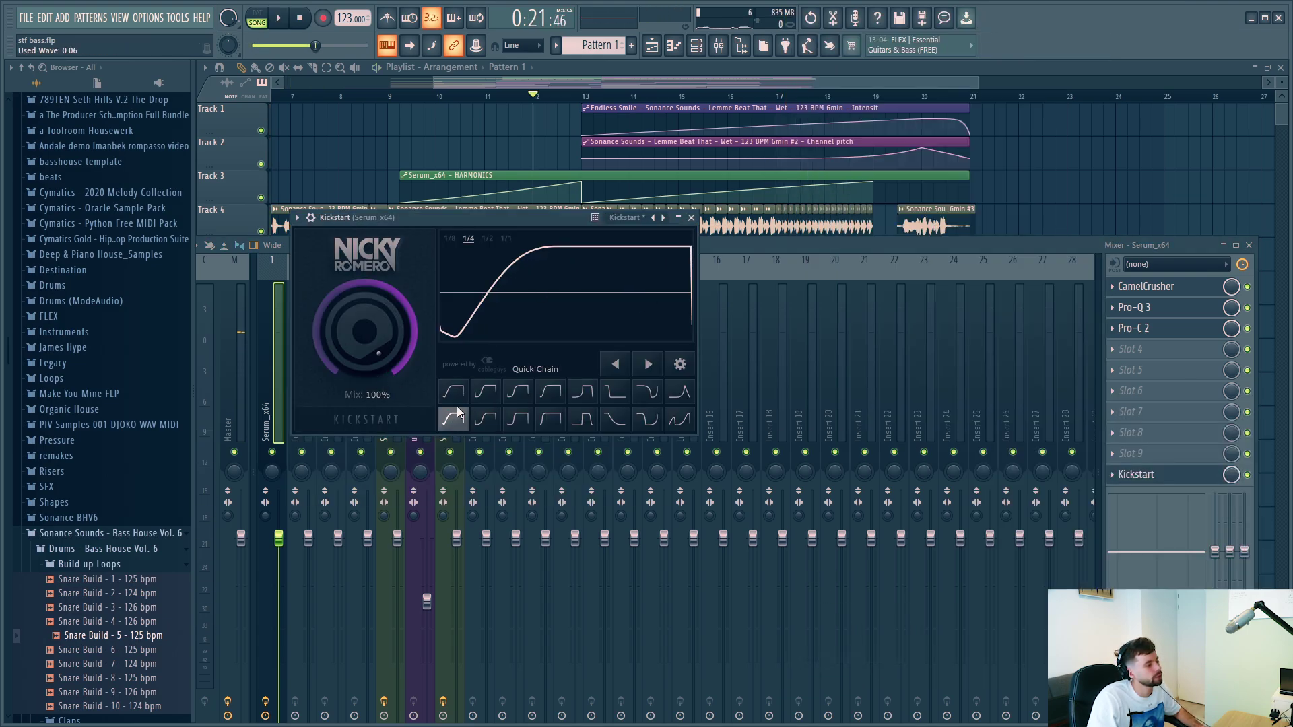
left_click(458, 398)
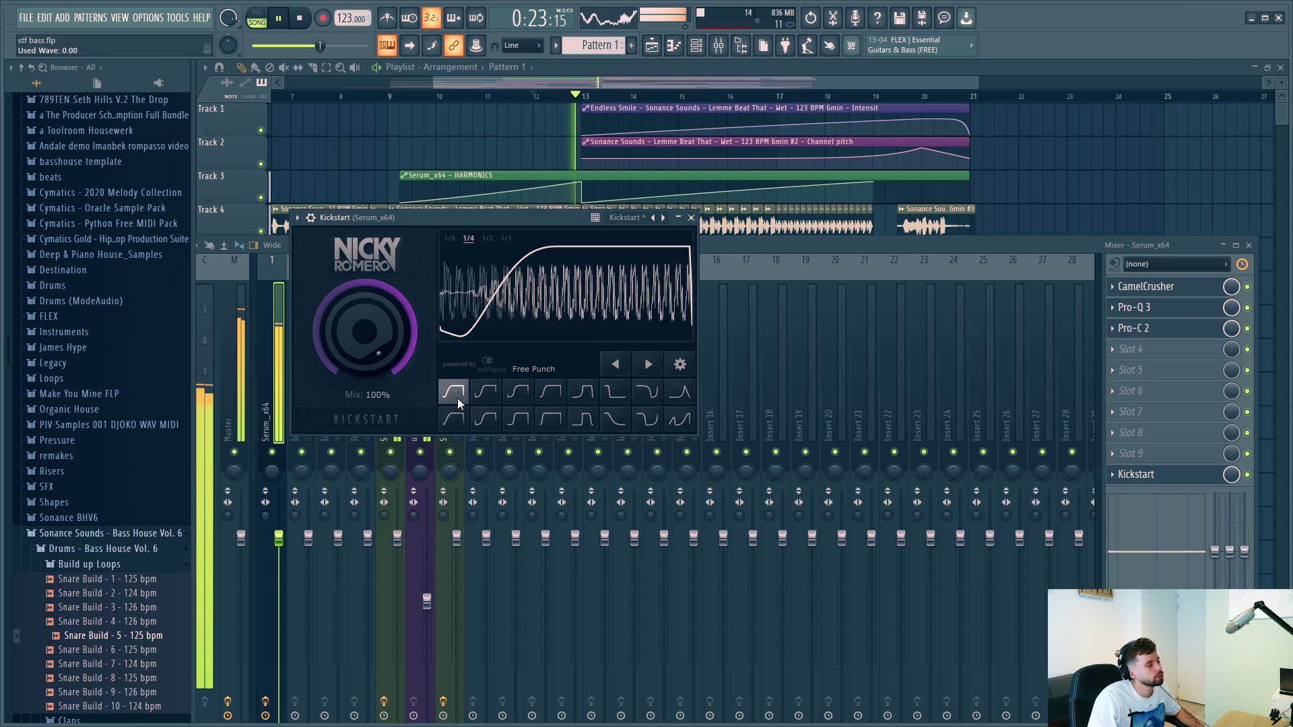
left_click(463, 420)
Create an automation clip for Kickstart's mix level and enable its playlist track, Track 22.
right_click(1231, 475)
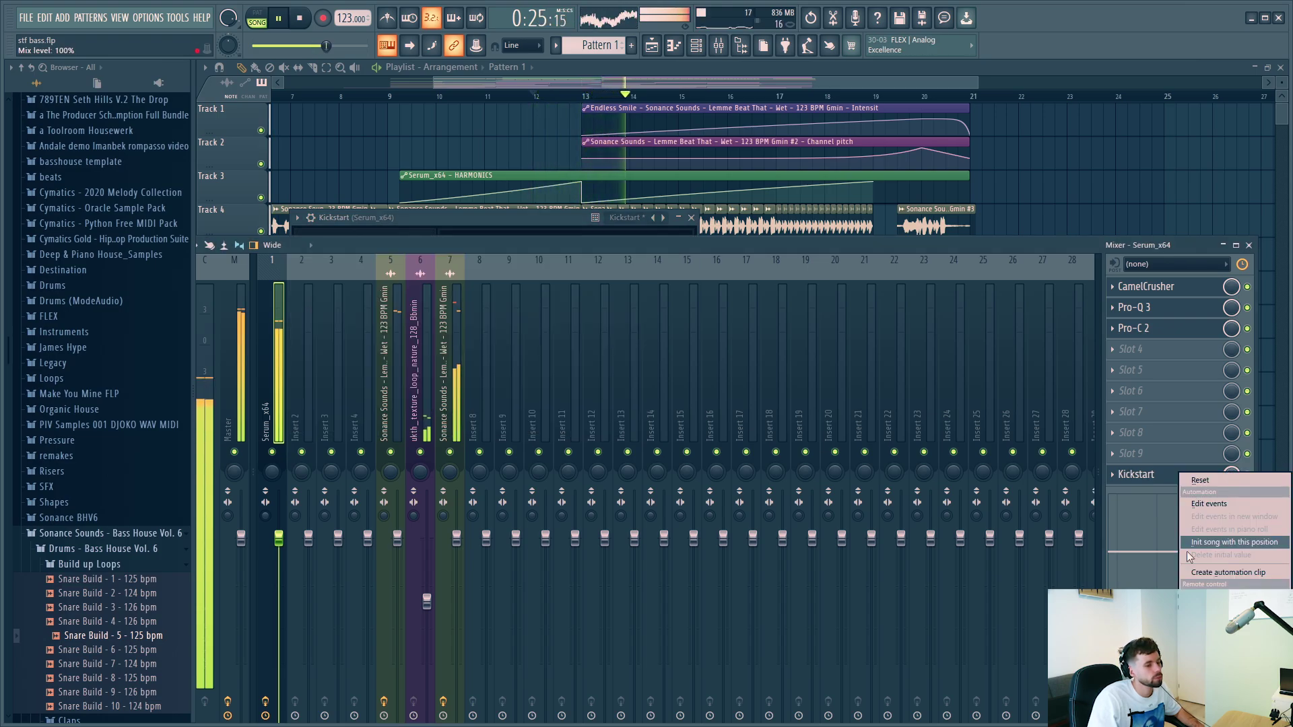
left_click(1193, 572)
key("F9")
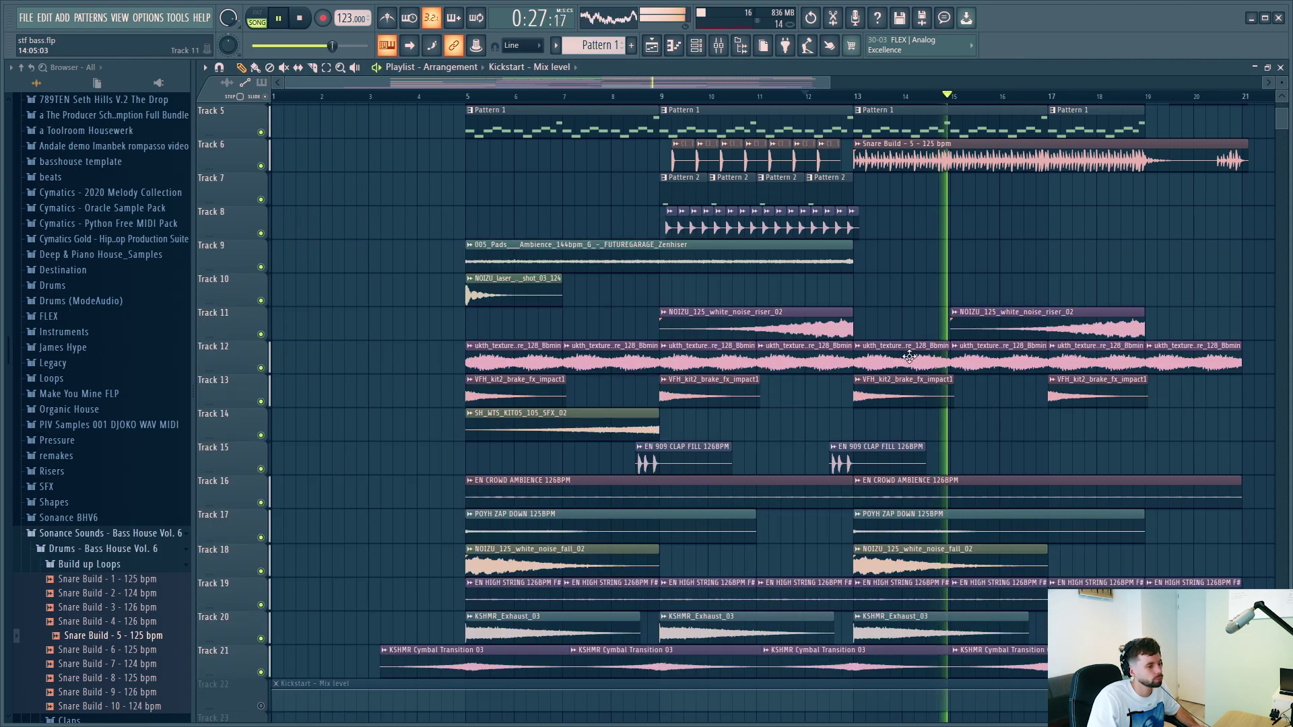
scroll(273, 573, "down", 5)
left_click_drag(261, 544, 261, 540)
left_click(260, 534)
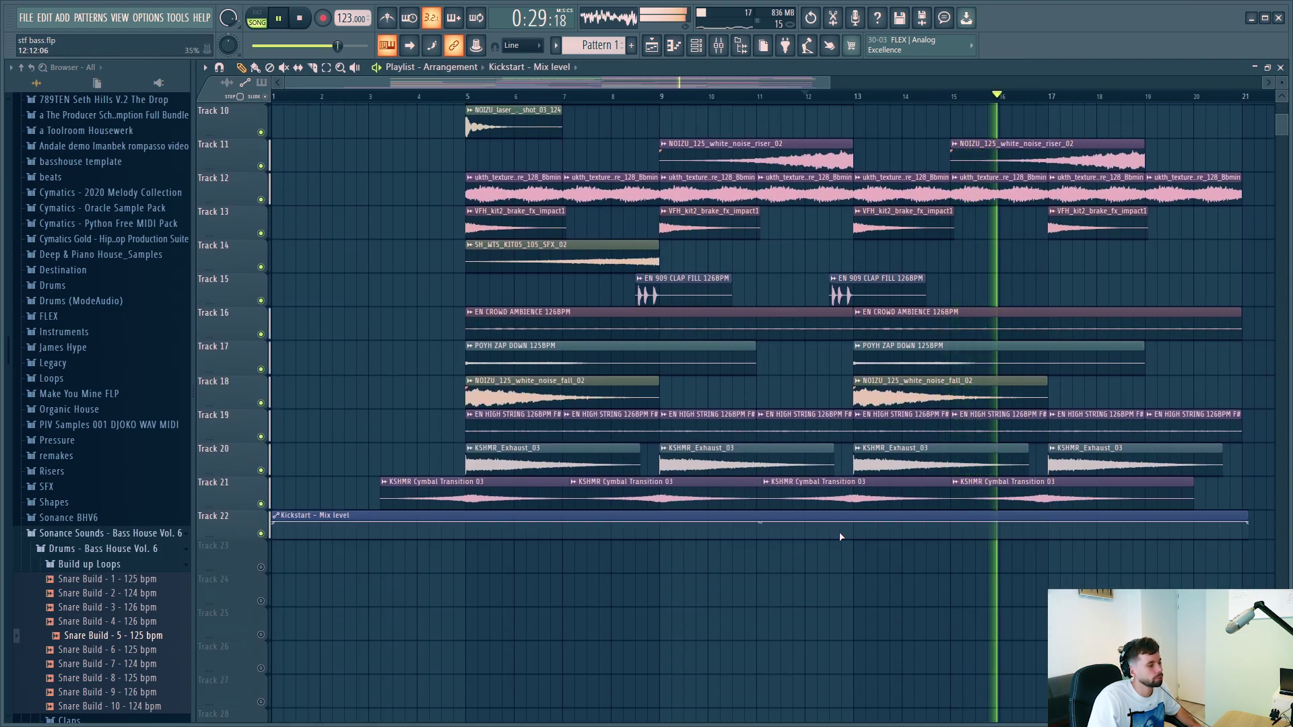
Shape the Kickstart mix automation to stay at 0% until bar 13 and jump to 100% from there.
right_click(854, 538)
left_click_drag(857, 543, 858, 528)
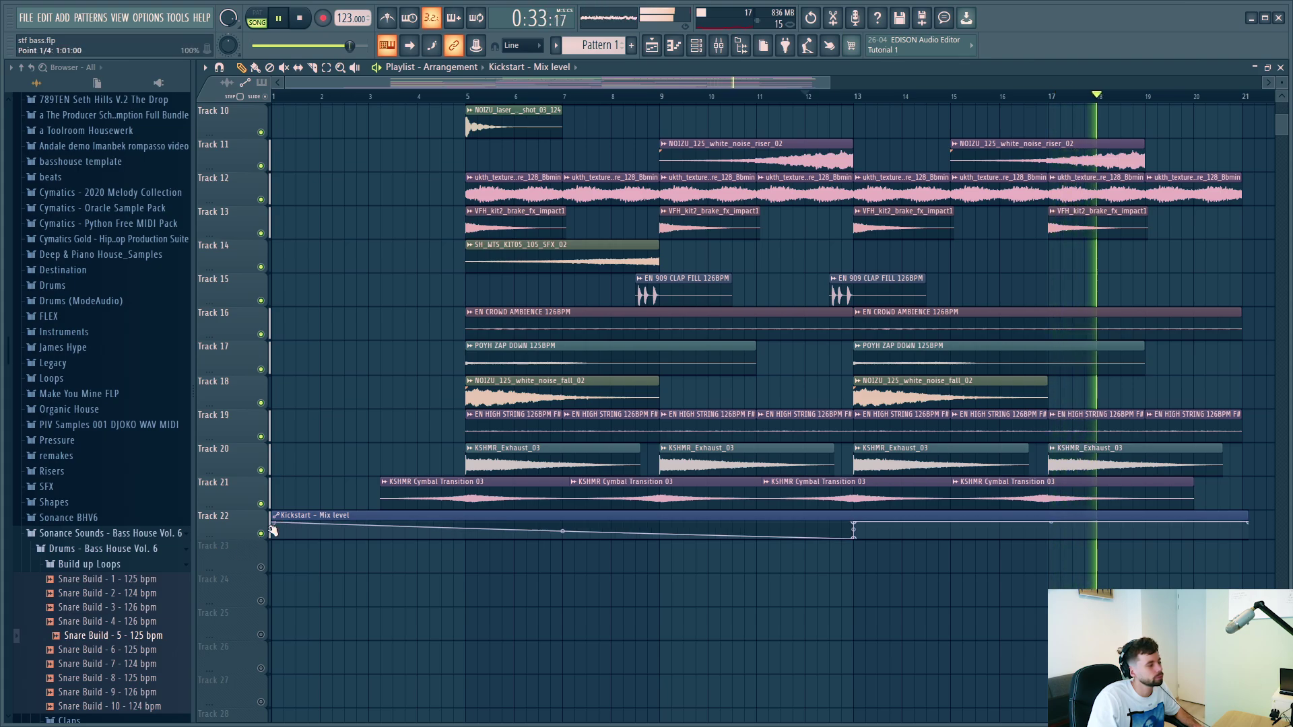
left_click_drag(273, 523, 272, 539)
scroll(539, 552, "down", 3)
key("space")
Add Fruity parametric EQ 2 to slot 4 of the Serum_x64 mixer track and load its 3 bands preset.
key("F9")
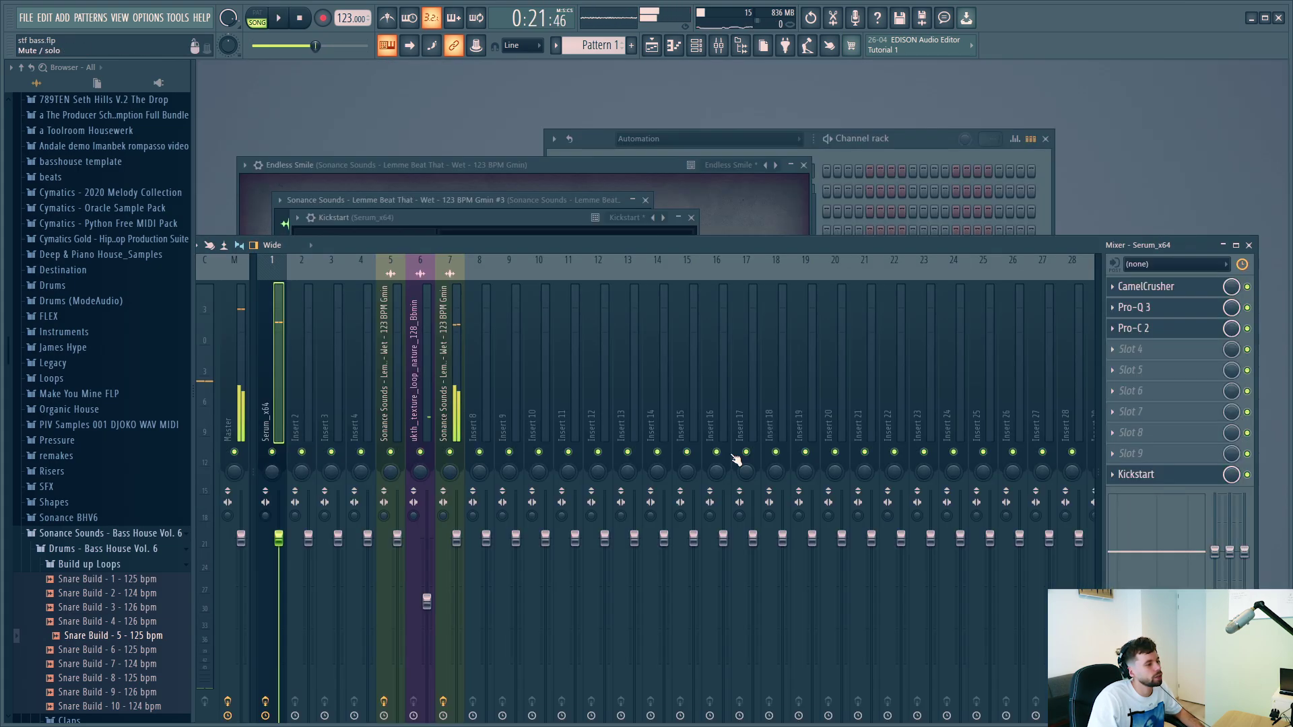
left_click(1150, 349)
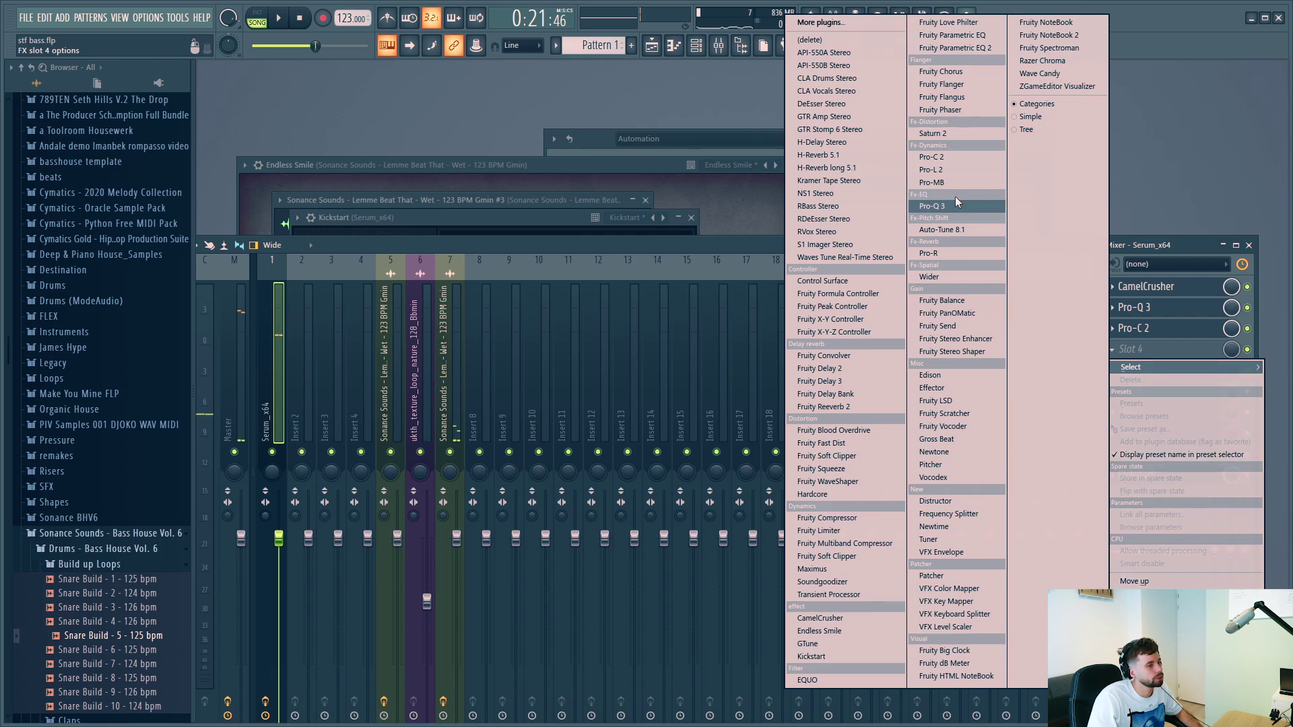
left_click(955, 48)
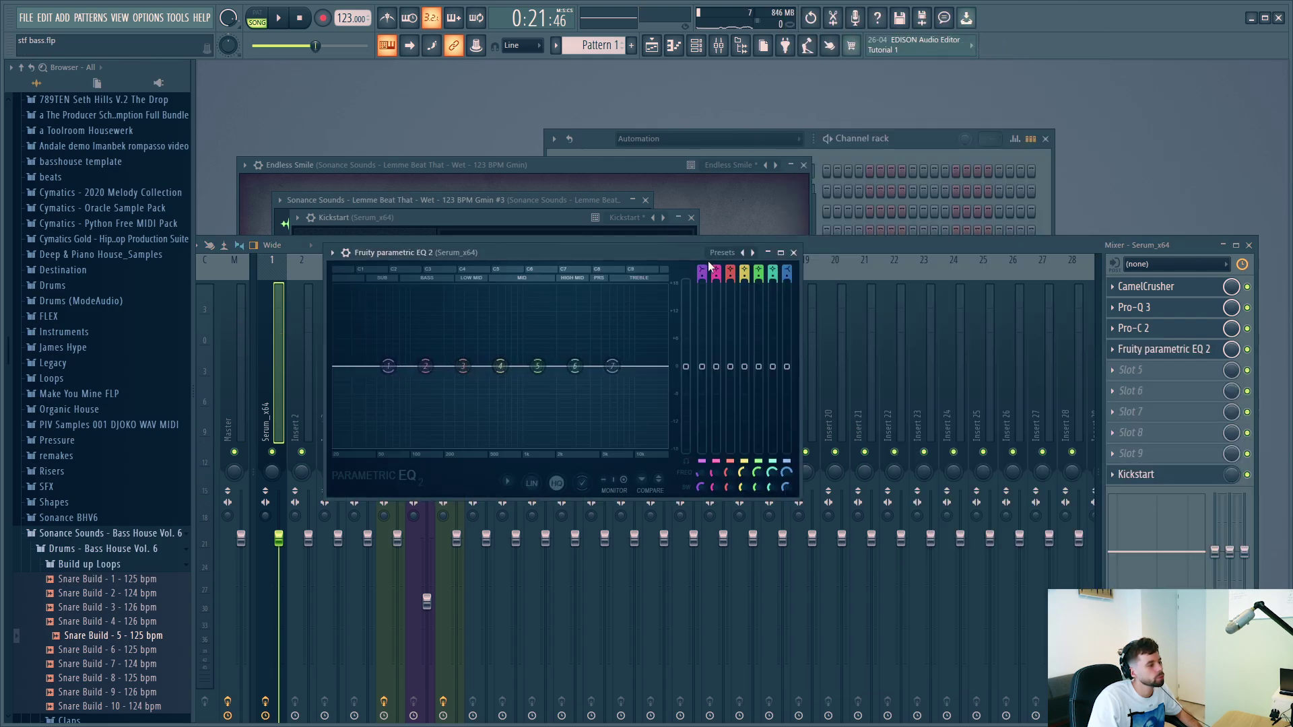
left_click(744, 254)
left_click(768, 287)
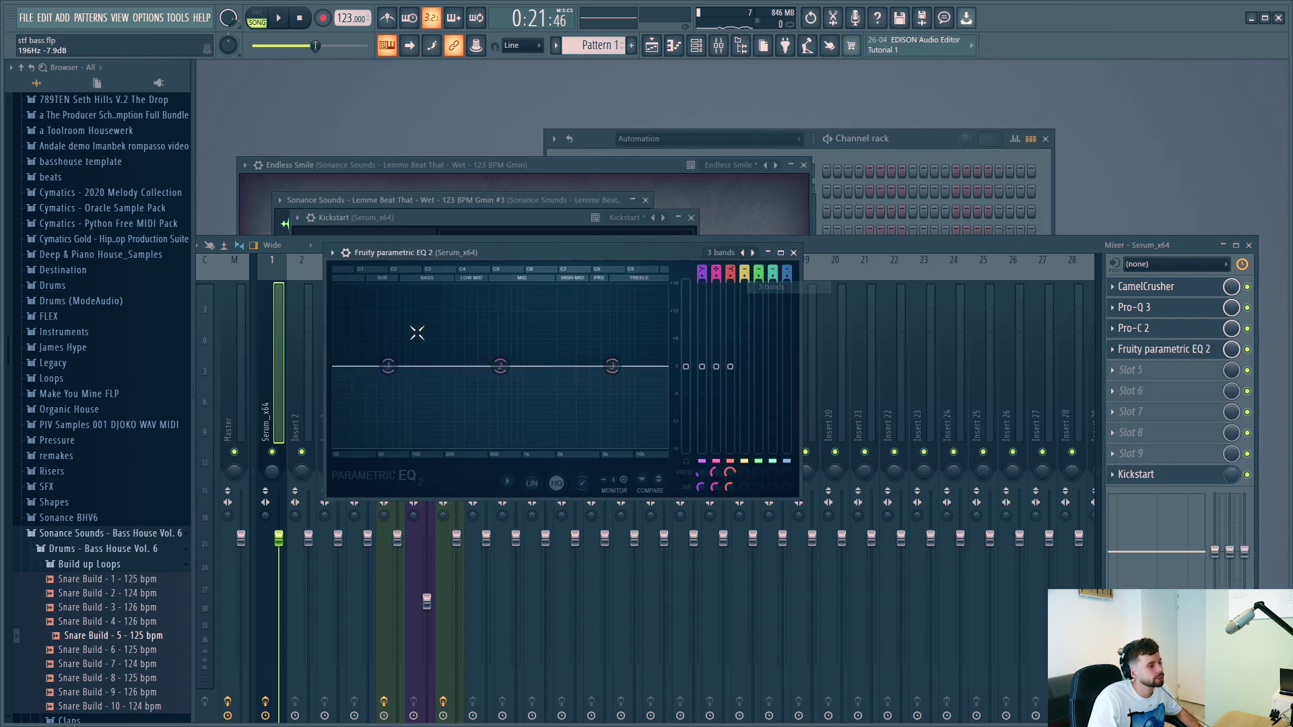
Make EQ band 1 a high-pass filter, copying a raised cutoff value before lowering its frequency to 20 Hz.
left_click_drag(702, 270, 722, 434)
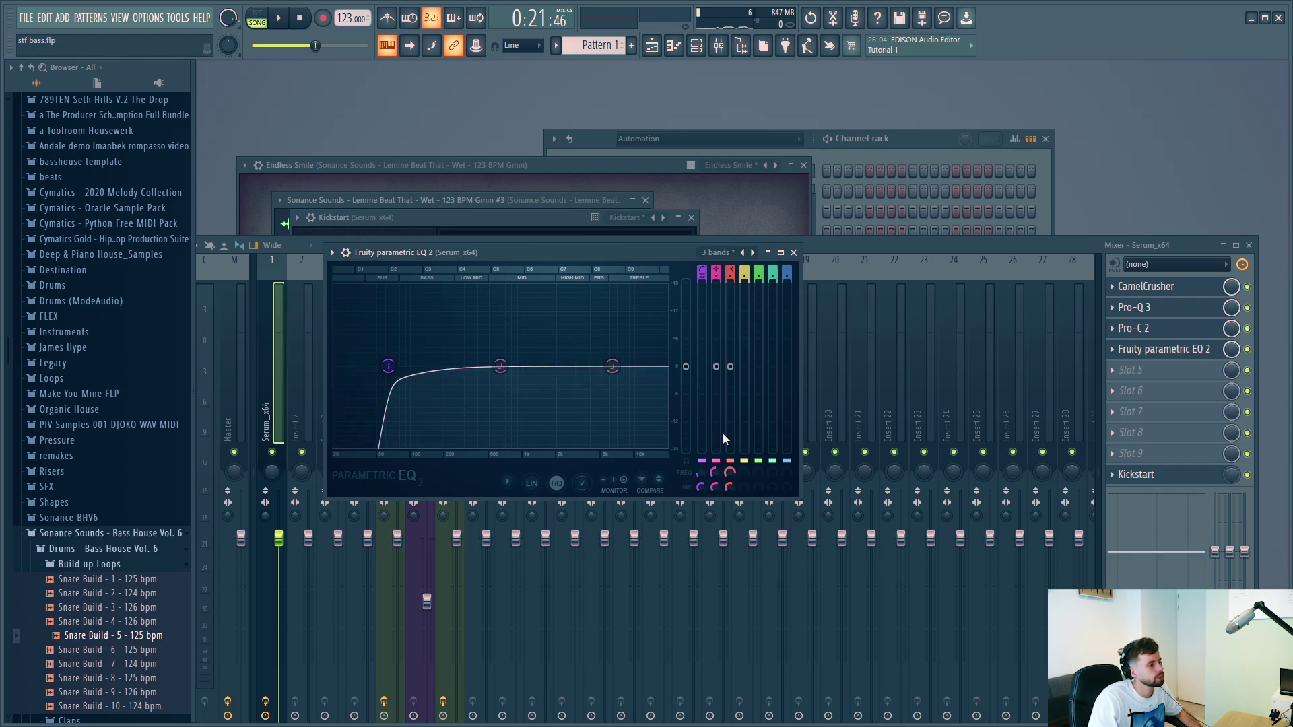
right_click(697, 474)
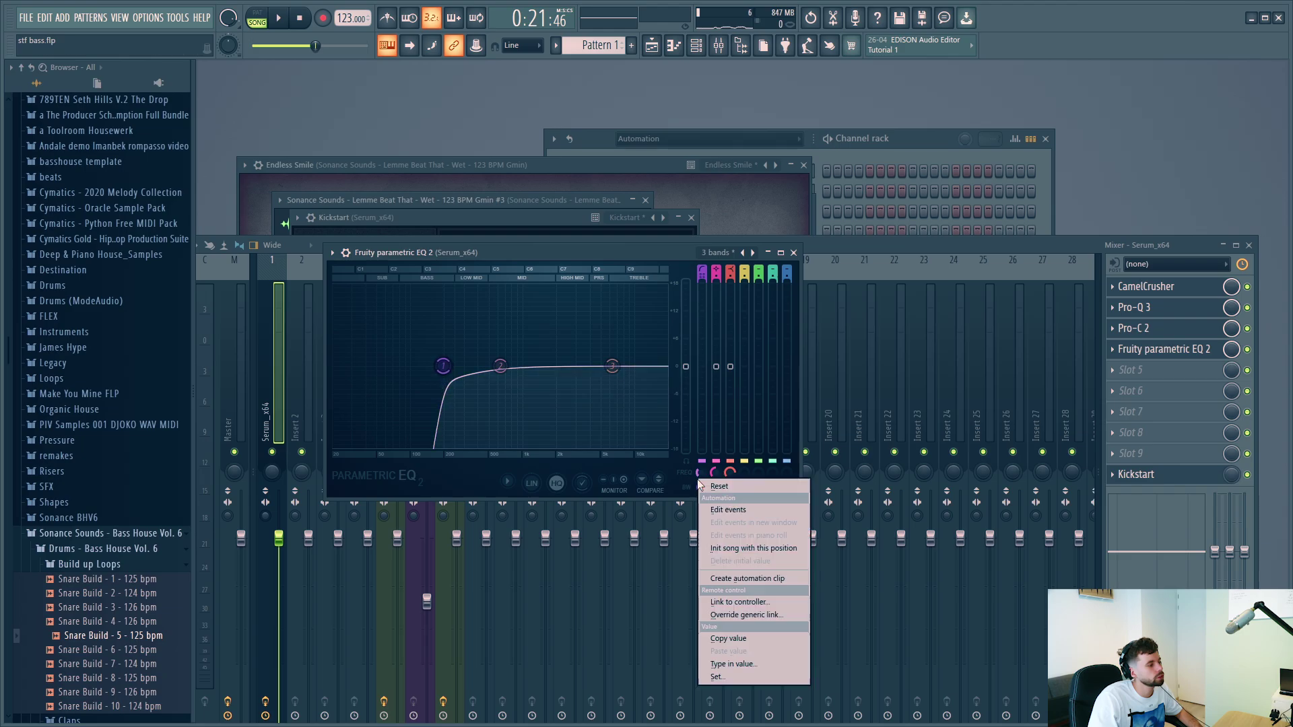
left_click(726, 638)
left_click_drag(699, 472, 698, 512)
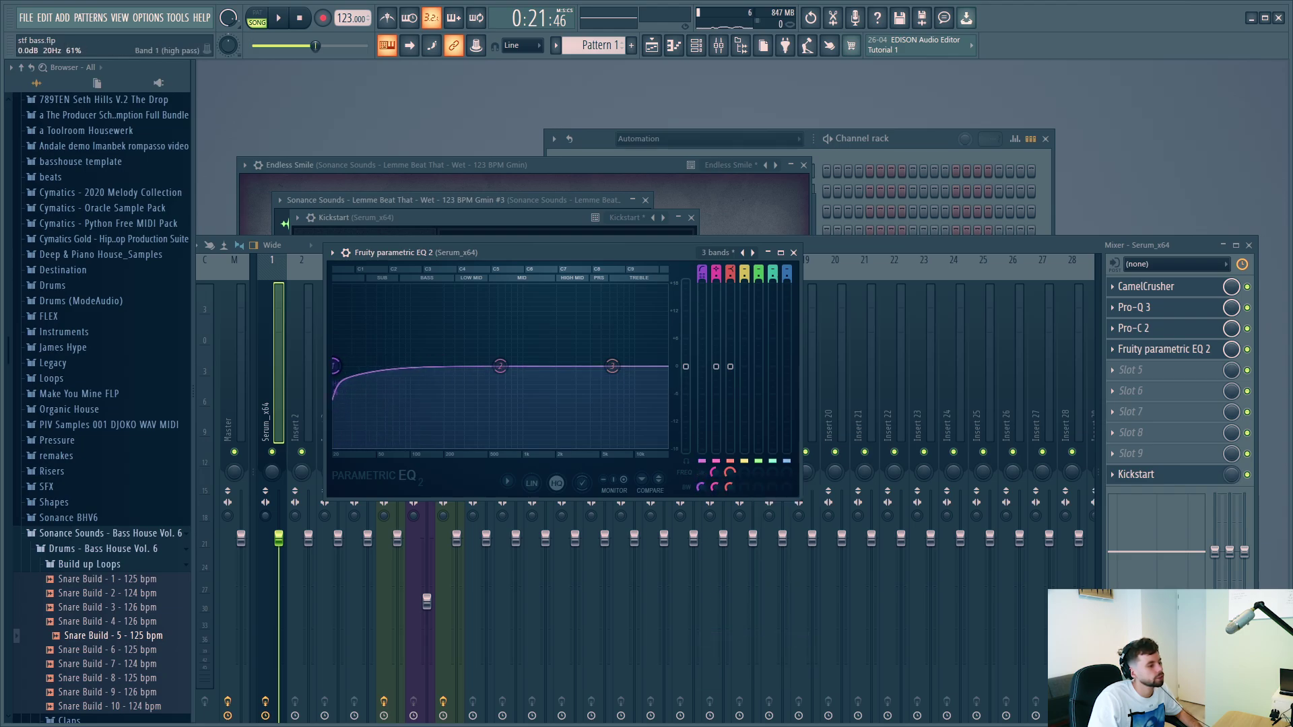
Create an automation clip for the EQ's band 1 frequency and enable its playlist track, Track 23.
right_click(699, 473)
left_click(749, 571)
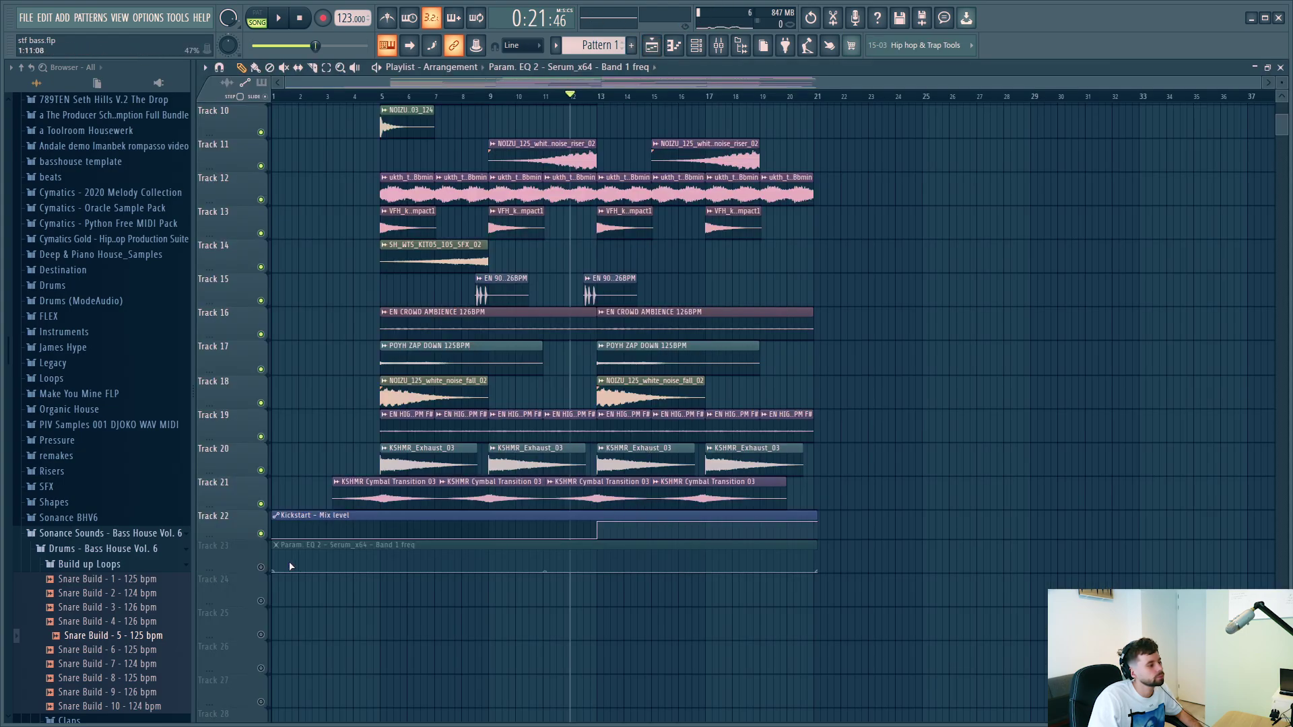
left_click(261, 567)
Shape the EQ frequency automation to stay flat until bar 13, rise to the copied cutoff value at bar 20 and fall back by bar 21.
left_click_drag(786, 568, 790, 551)
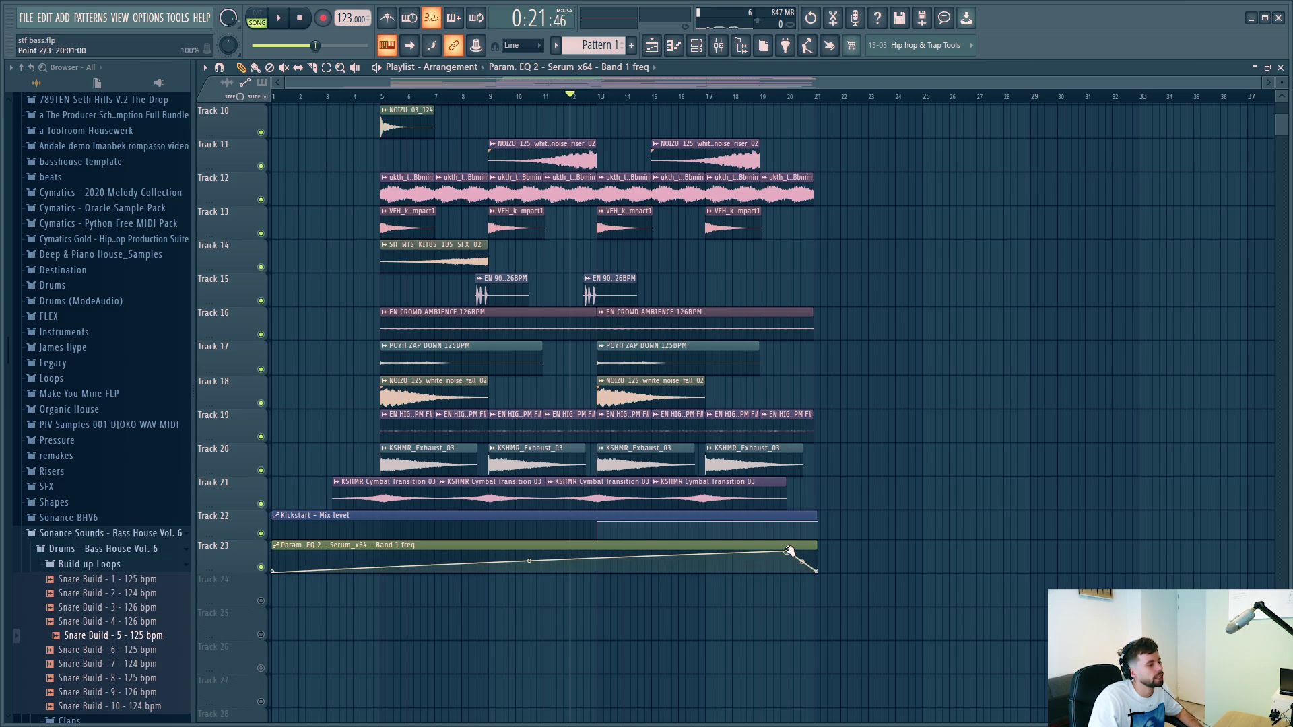
right_click(595, 571)
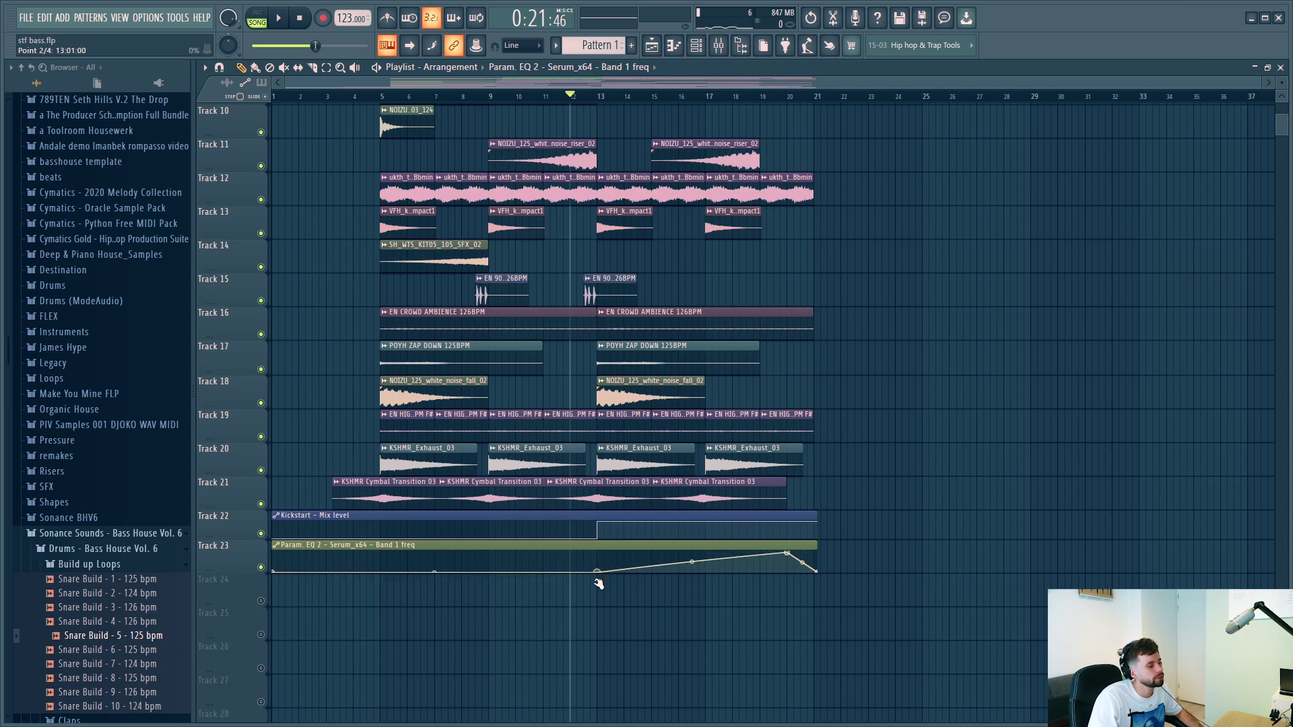
right_click(788, 553)
left_click(830, 664)
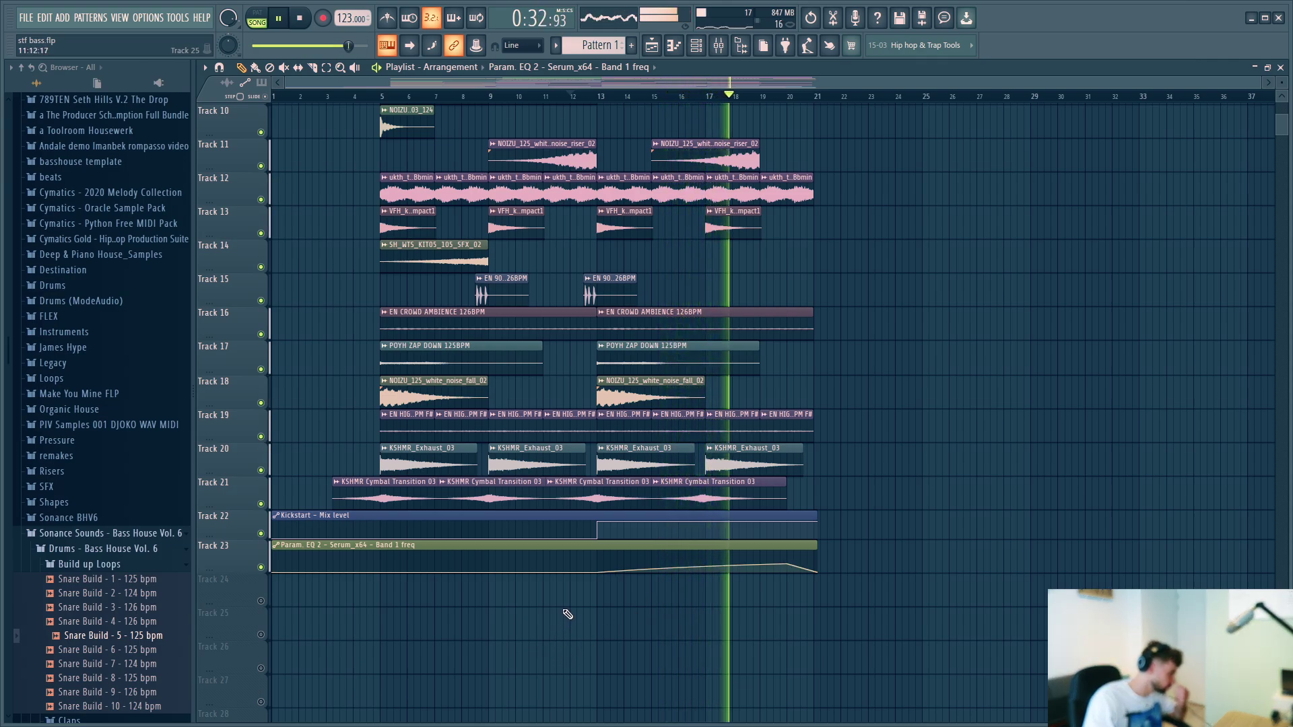
Select bars 9 to 13 on the playlist timeline.
scroll(568, 611, "up", 9)
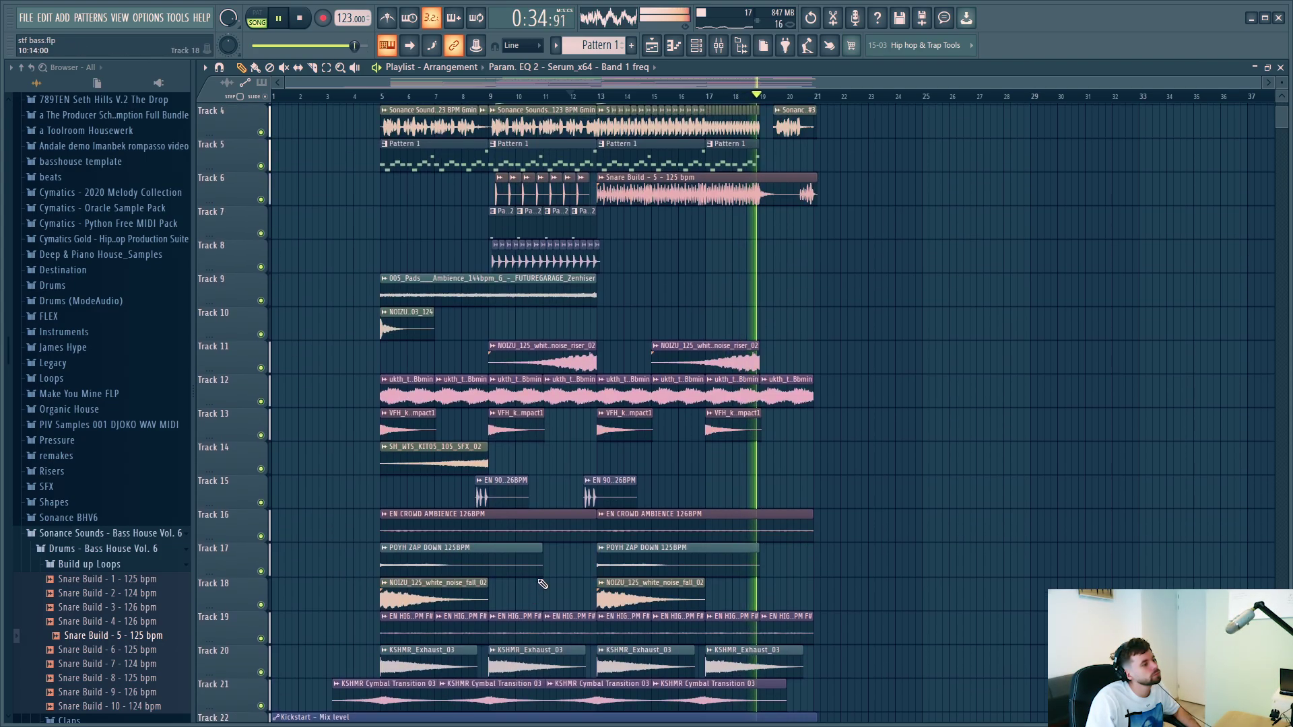
left_click(998, 354)
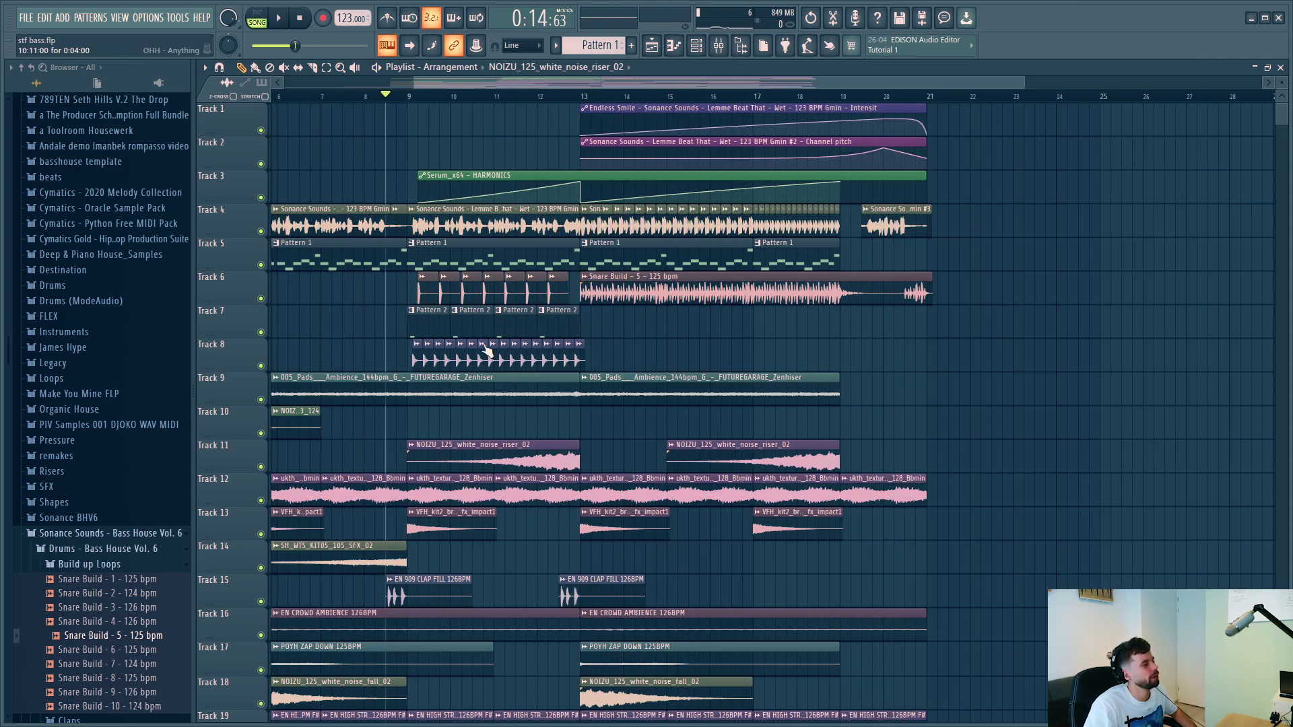
left_click_drag(409, 96, 584, 98)
scroll(460, 148, "up", 1)
scroll(461, 148, "up", 2)
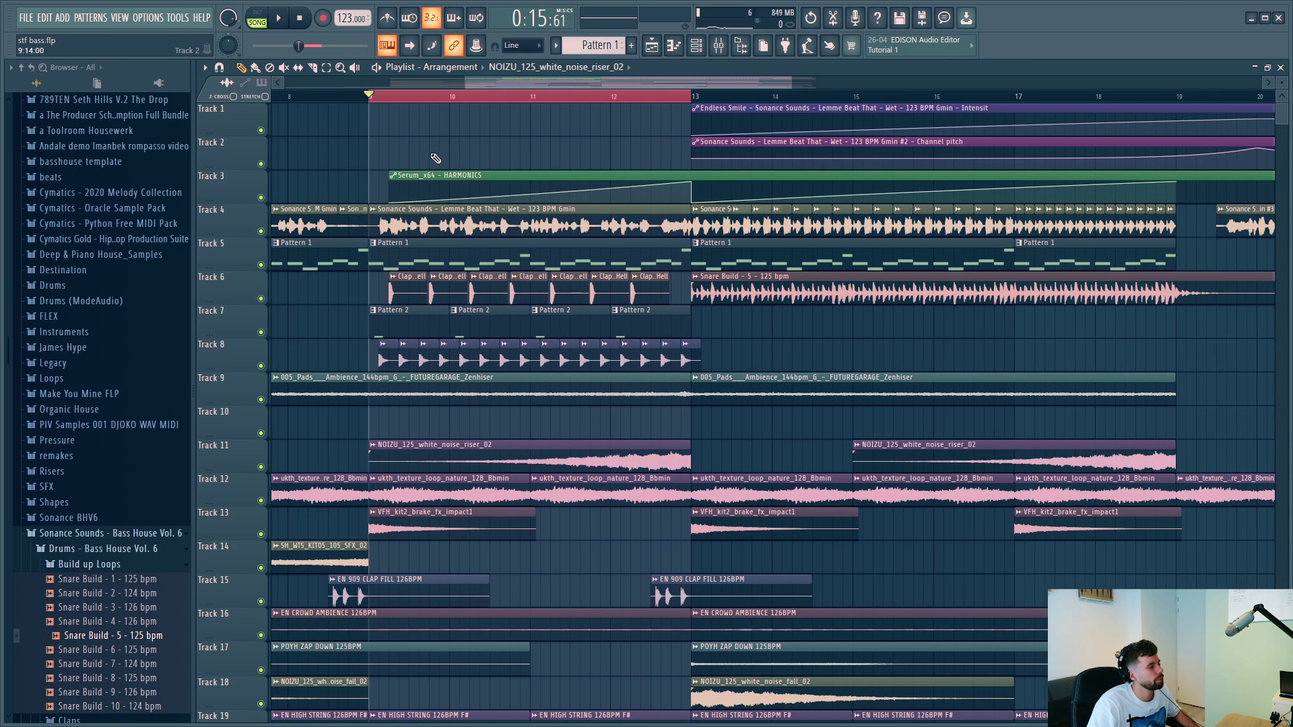
scroll(363, 344, "up", 2)
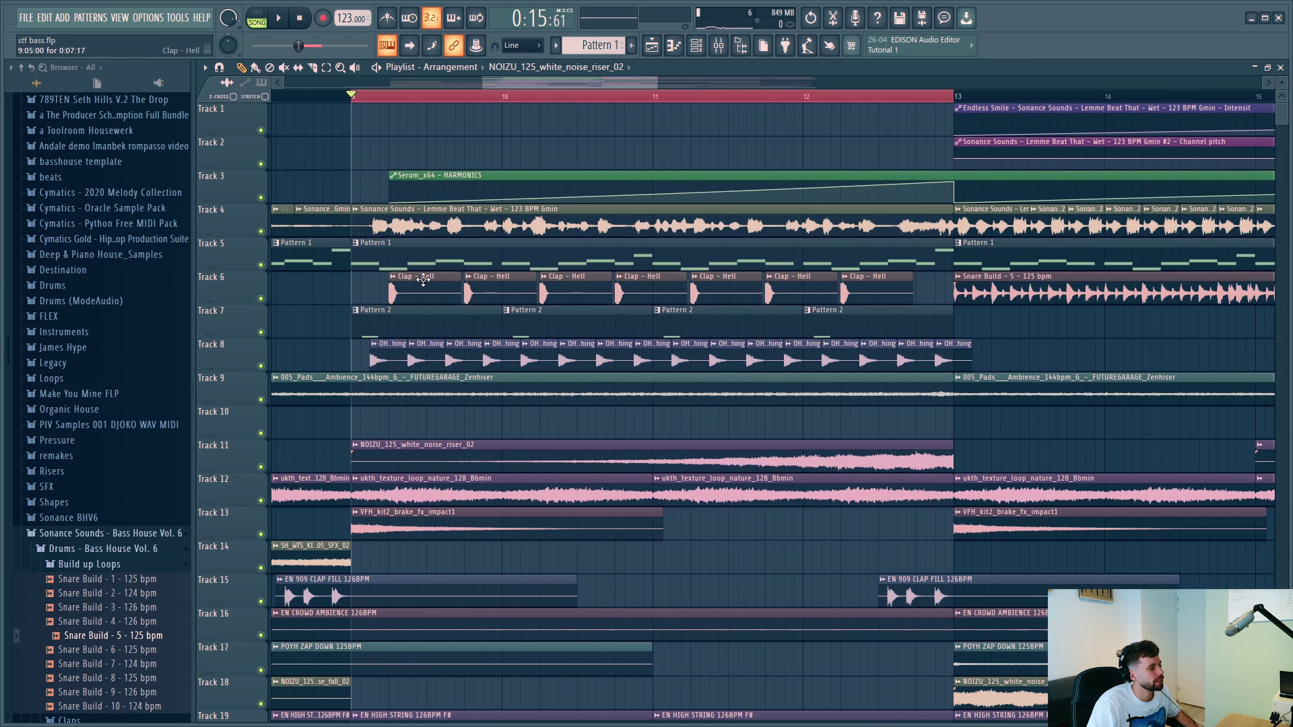
Assign the Clap - Hell sample on Track 6 to free mixer track 8.
left_click(430, 284)
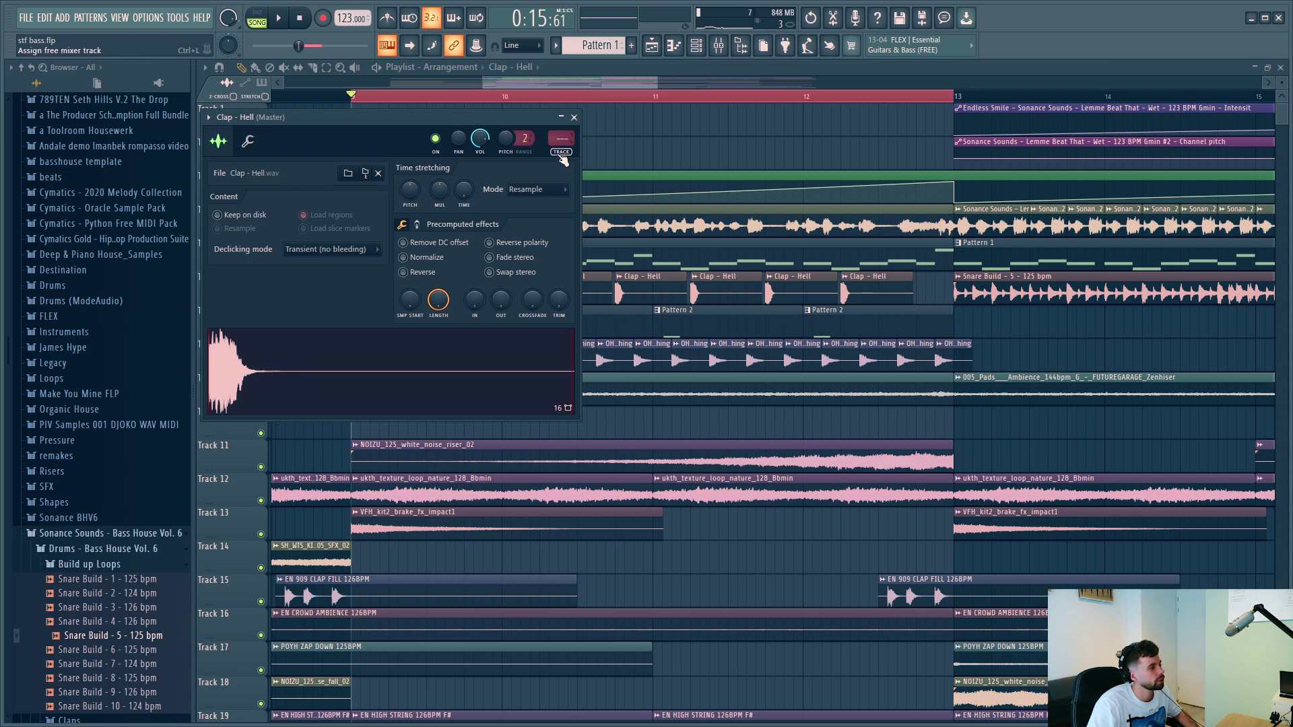
key("ctrl+l")
left_click(590, 194)
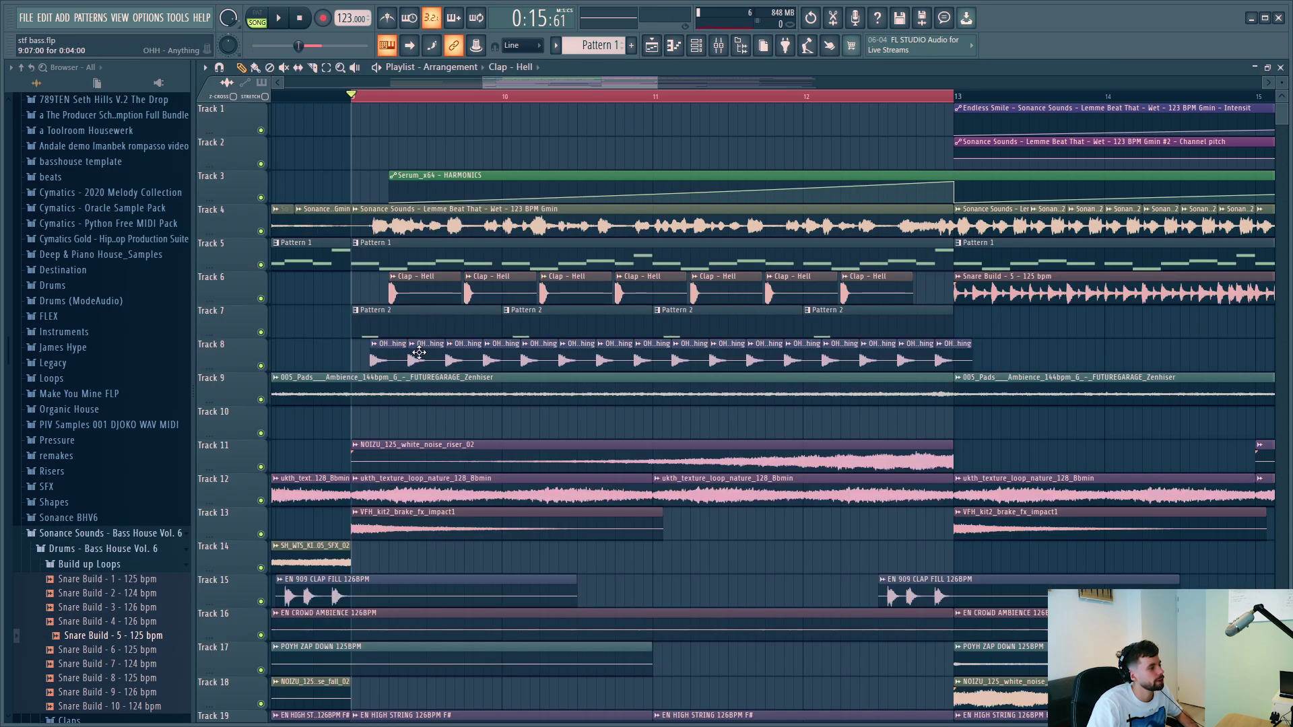
Assign Pattern 2's CHH - Mine channel and the OHH - Anything sample to free mixer tracks 9 and 10.
double_click(416, 331)
key("Escape")
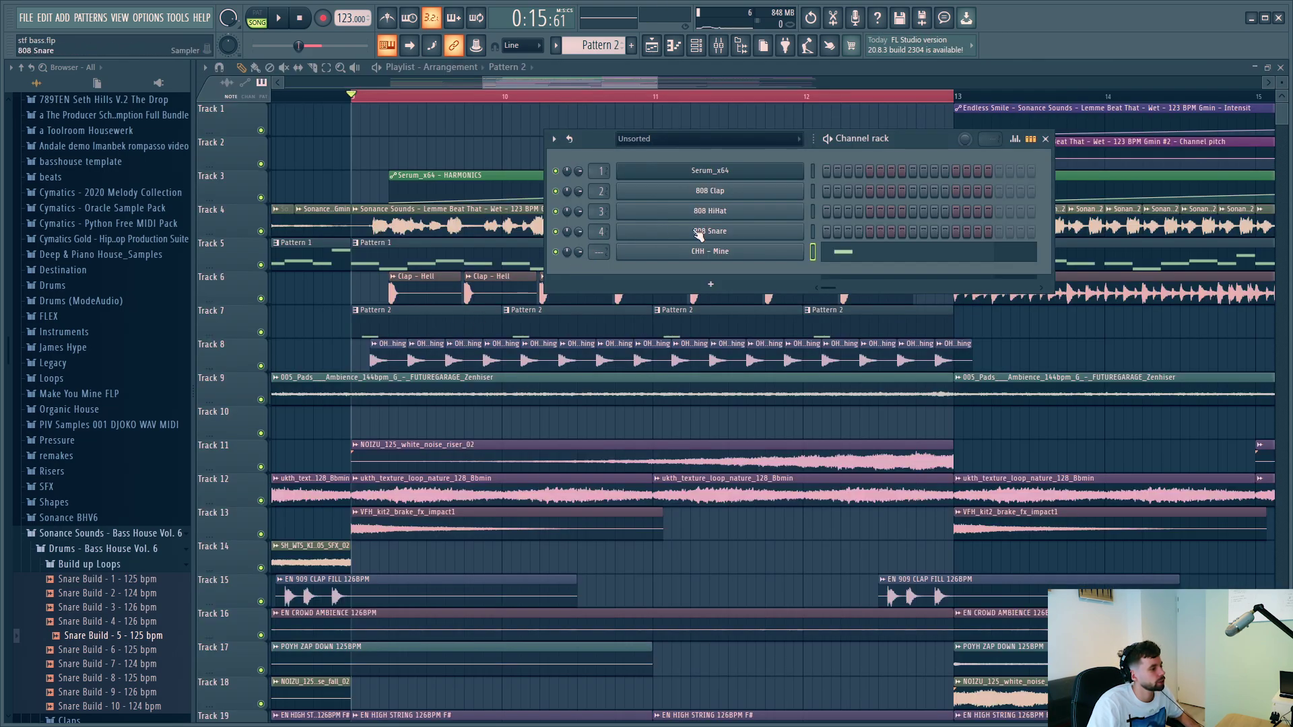
left_click(690, 254)
left_click(586, 170)
key("Escape")
key("Escape")
key("Escape")
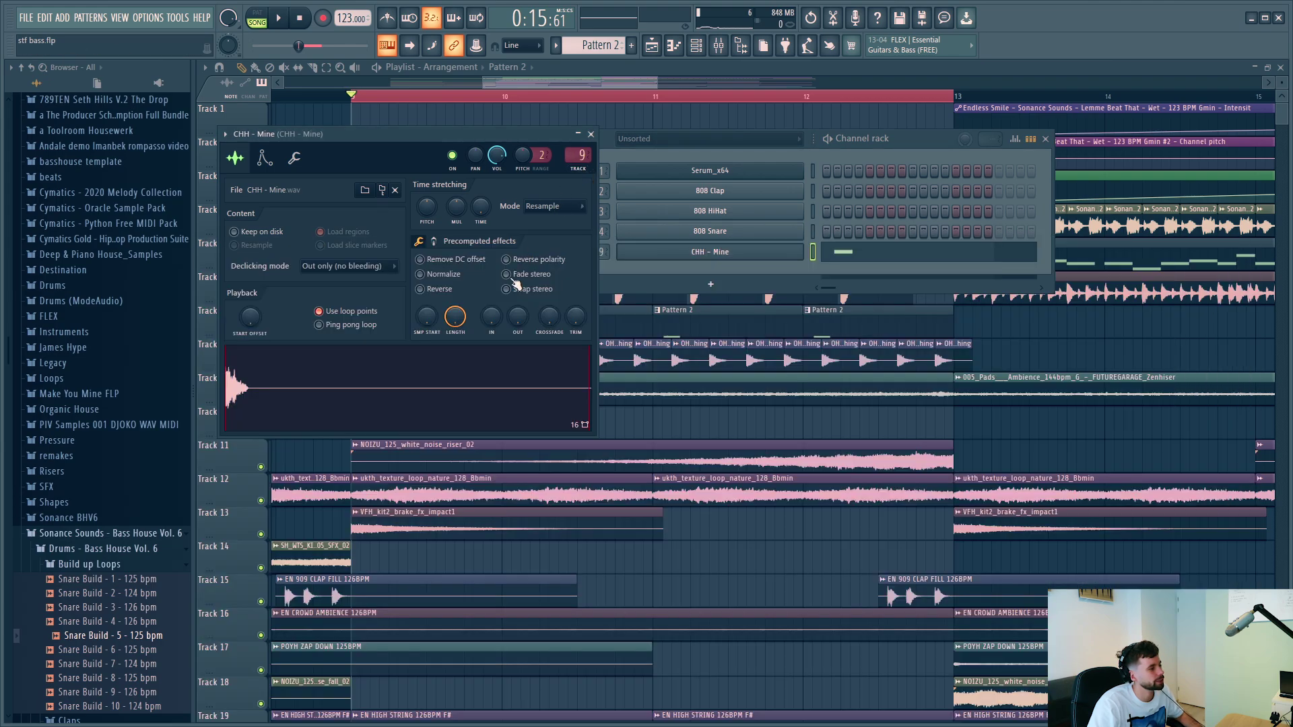
double_click(470, 364)
left_click(595, 174)
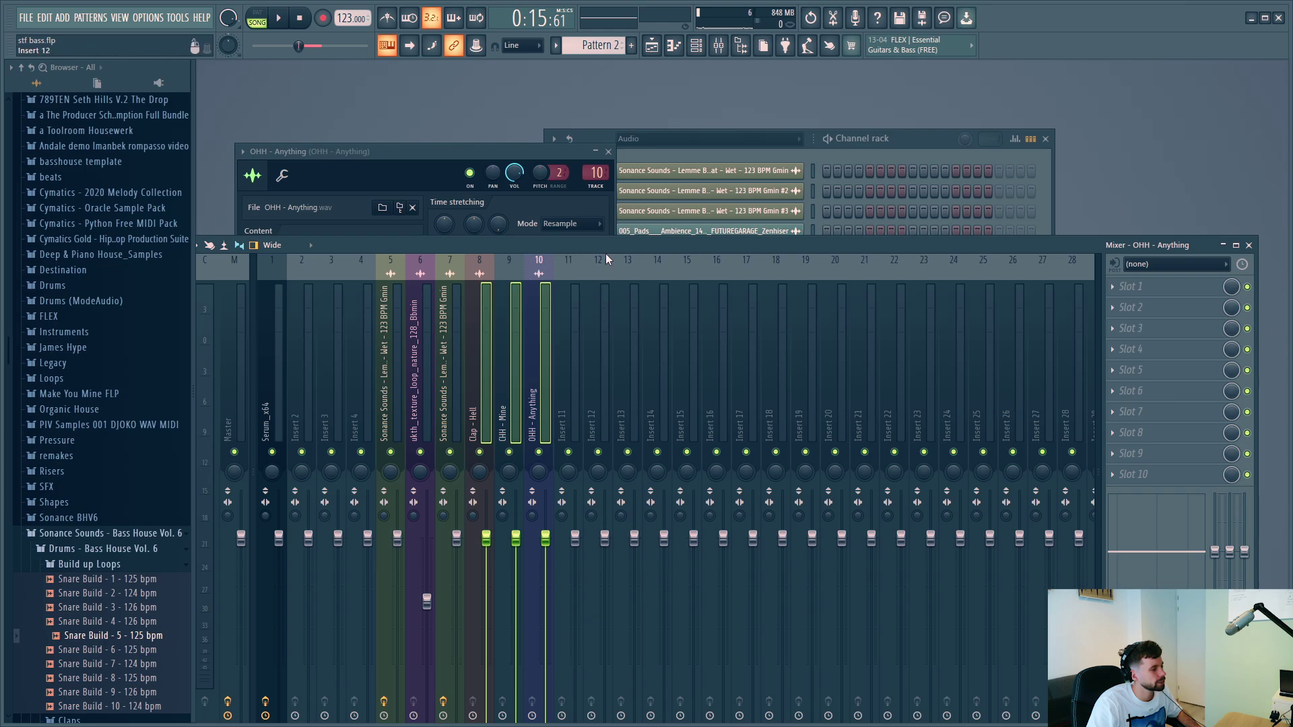
Rename mixer track Insert 11 as DRUMBUSS.
left_click_drag(609, 240, 619, 134)
right_click(592, 154)
left_click(629, 168)
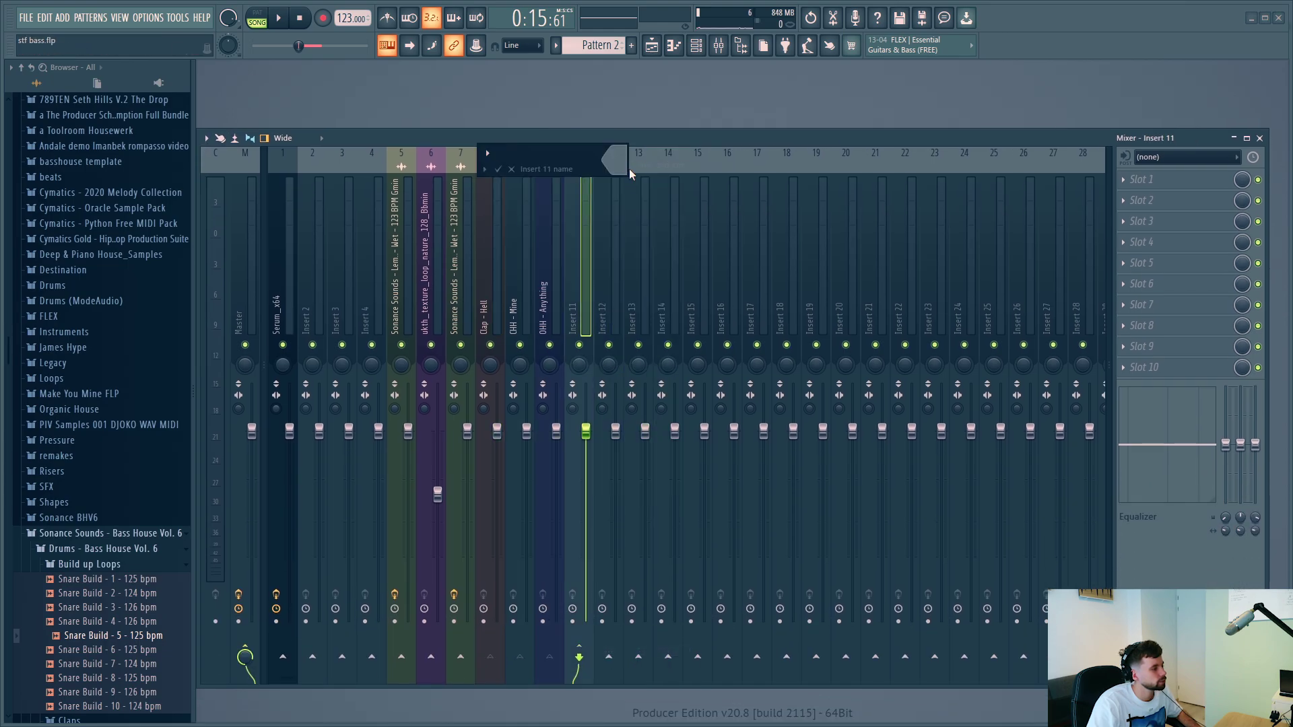
type("DRUMBUSS")
key("Return")
Lower the Serum_x64 mixer track to -6.0 dB and play the bass on Track 5 soloed in the playlist.
left_click(283, 248)
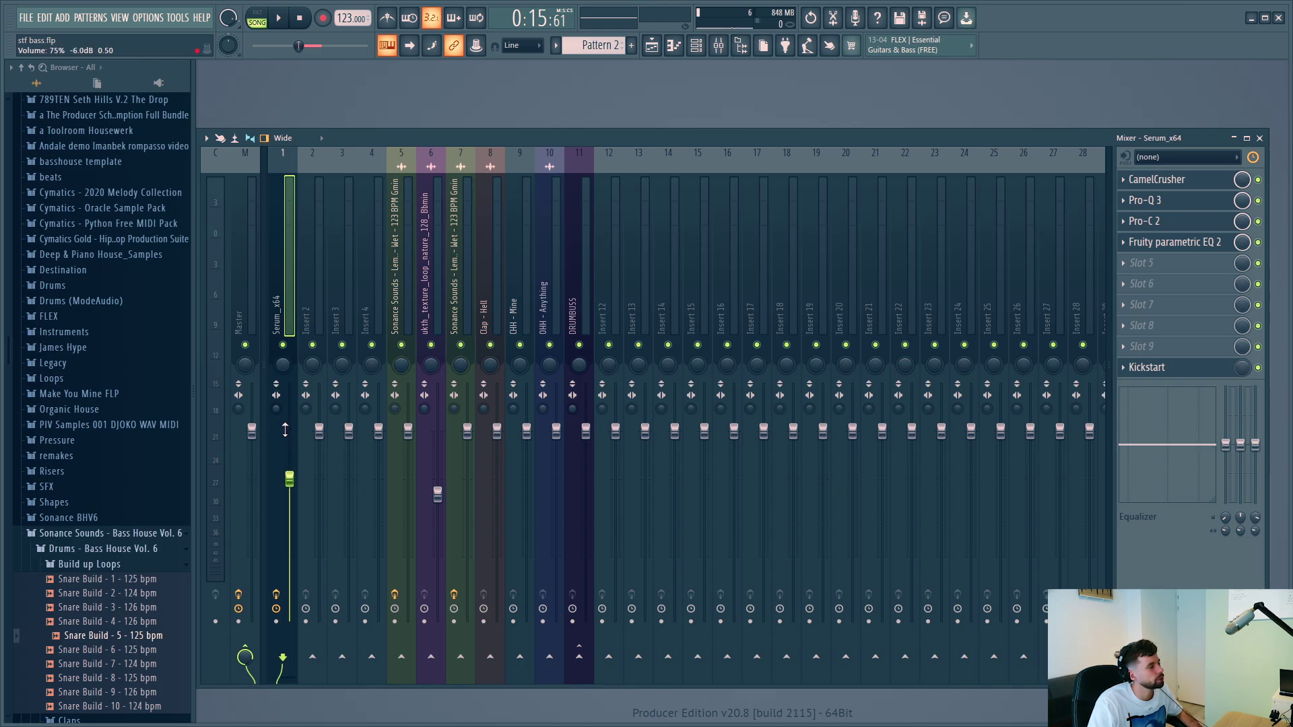
left_click(655, 47)
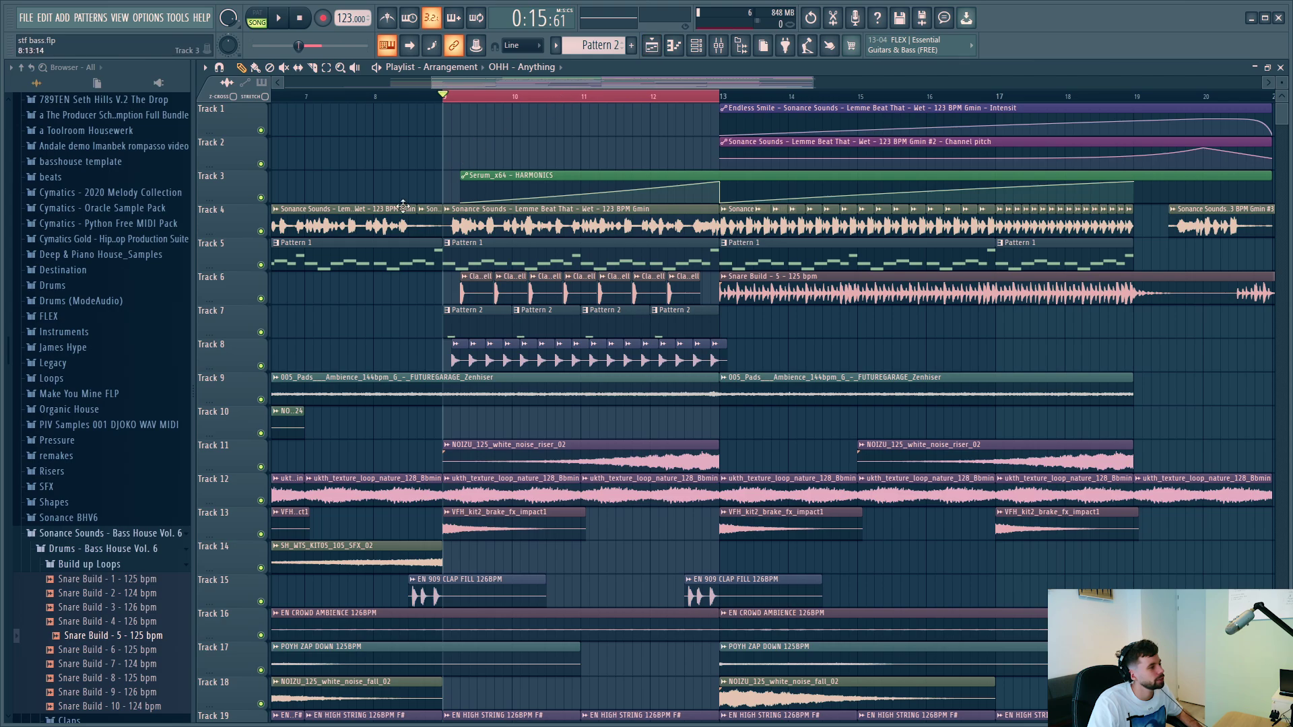
right_click(260, 265)
key("space")
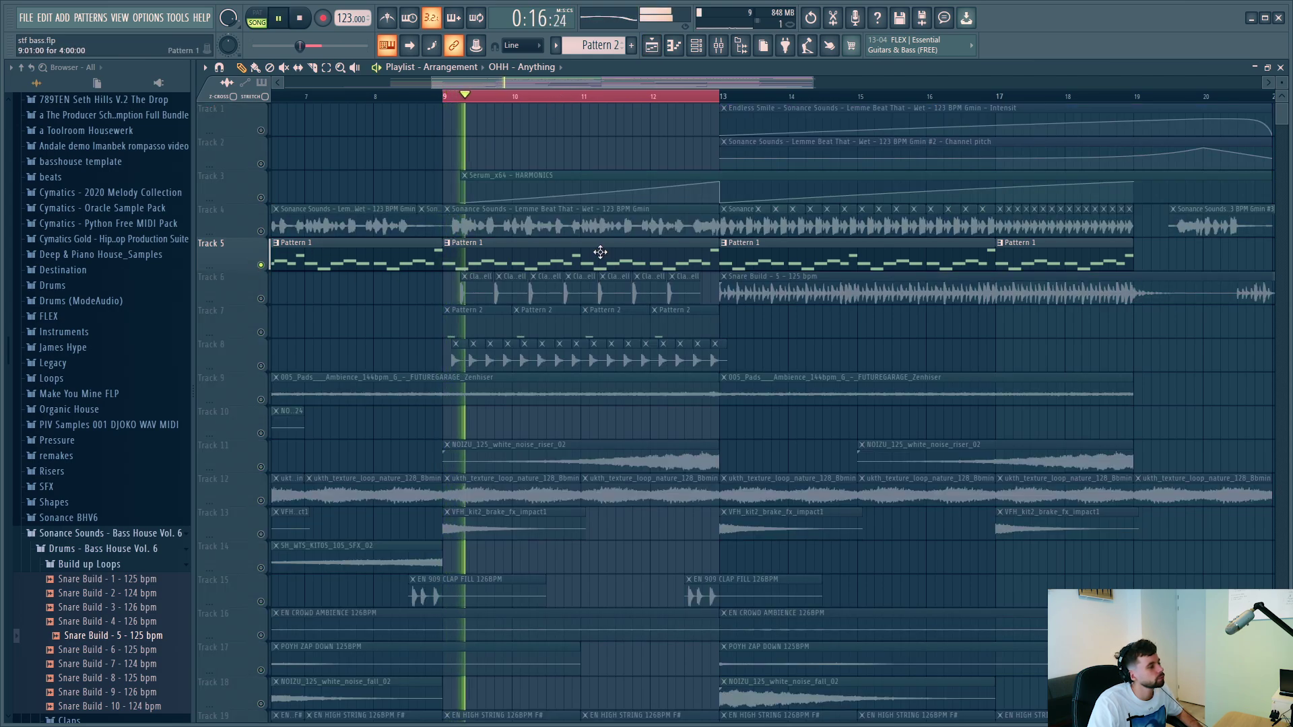
scroll(537, 311, "up", 2)
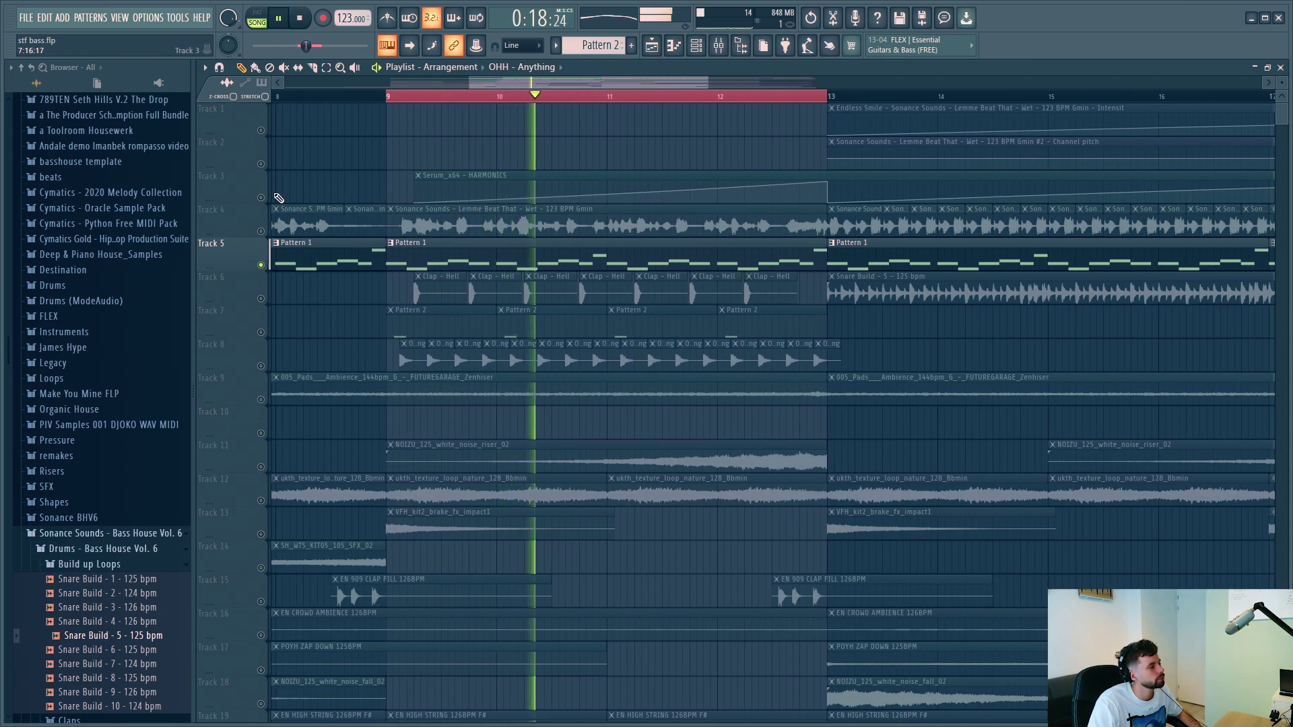
Unmute Track 6 and lower the Clap - Hell mixer track to -14.0 dB while playing it against the bass.
left_click(261, 298)
key("space")
double_click(547, 293)
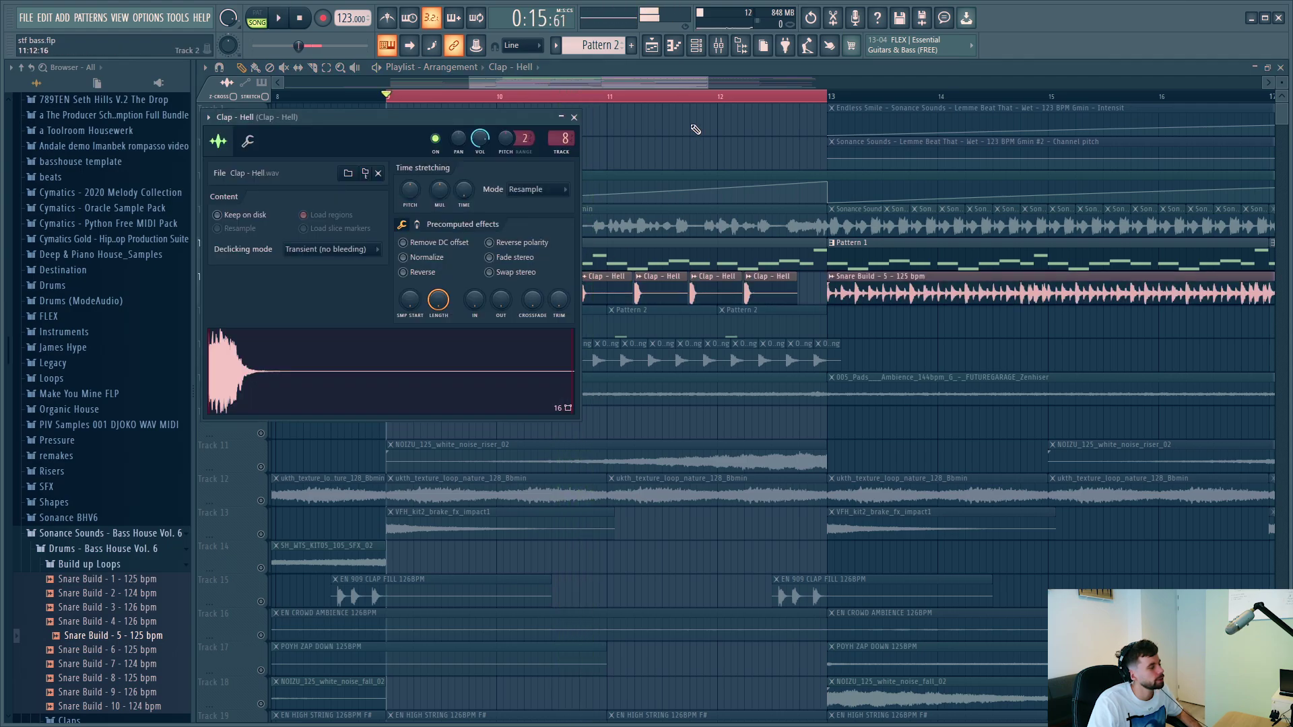
left_click(719, 45)
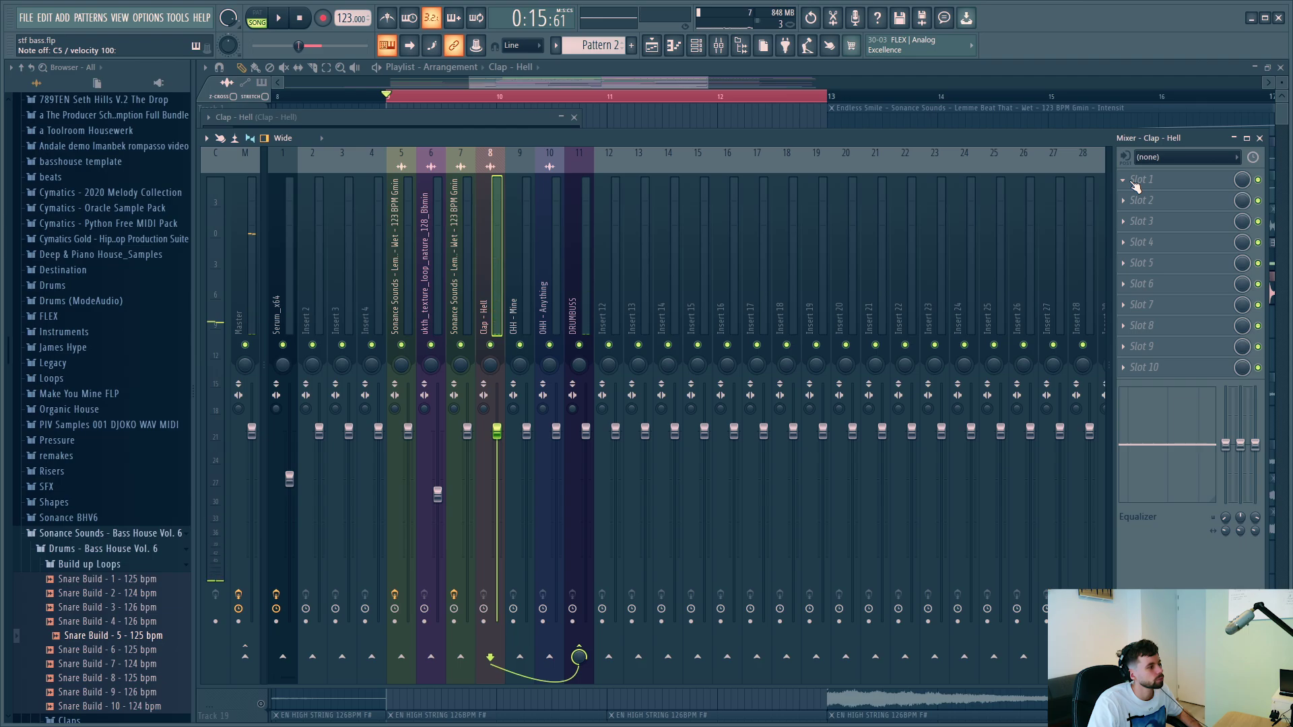
scroll(498, 438, "down", 5)
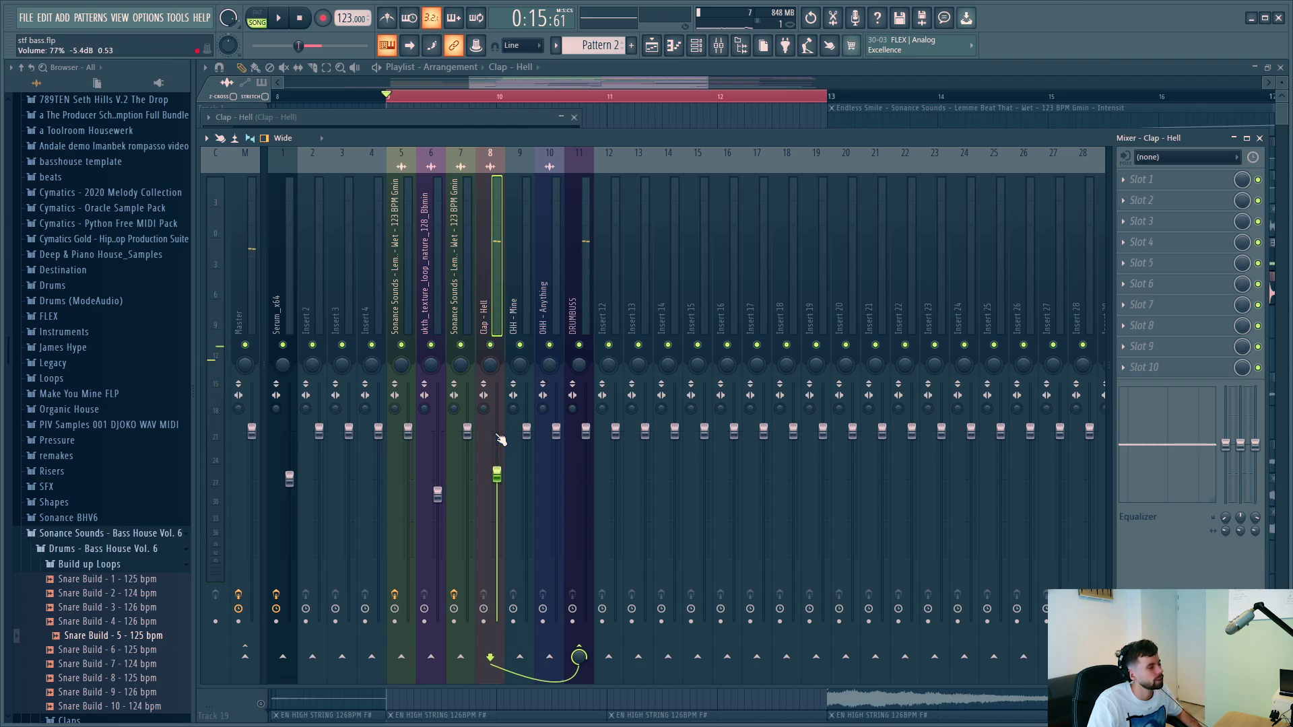
scroll(495, 433, "down", 5)
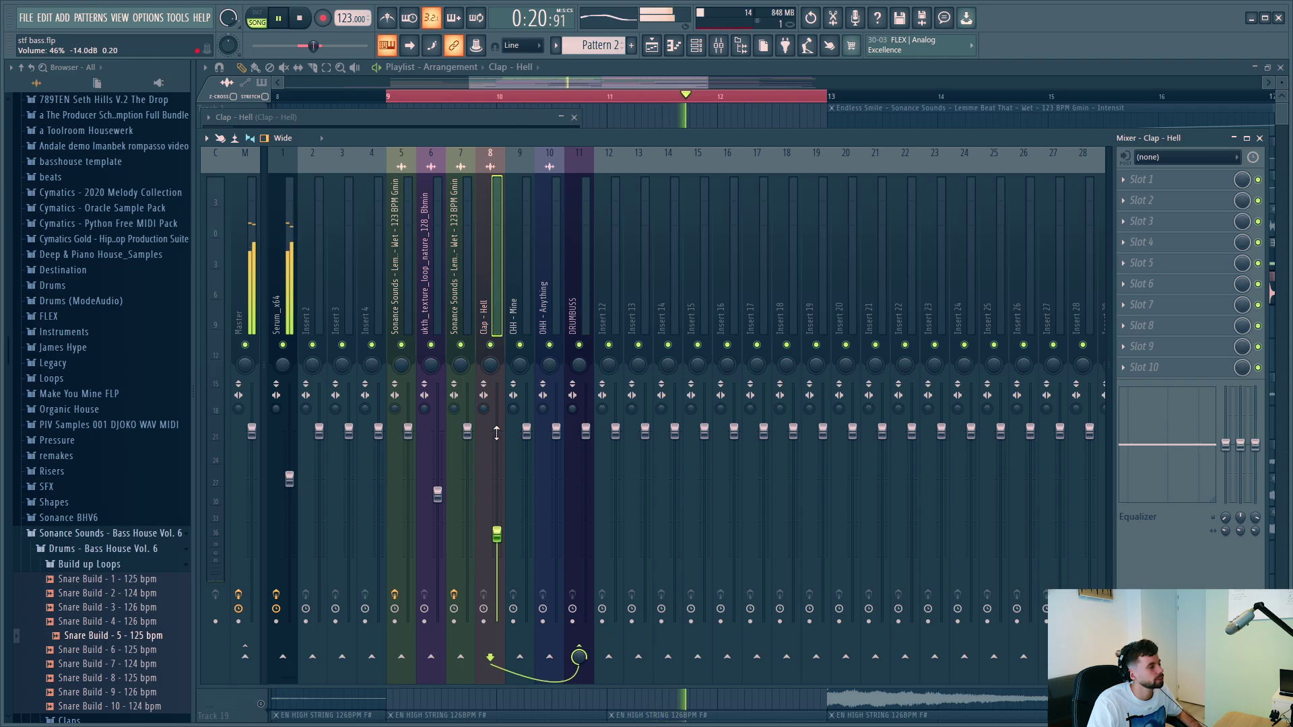
scroll(497, 433, "down", 2)
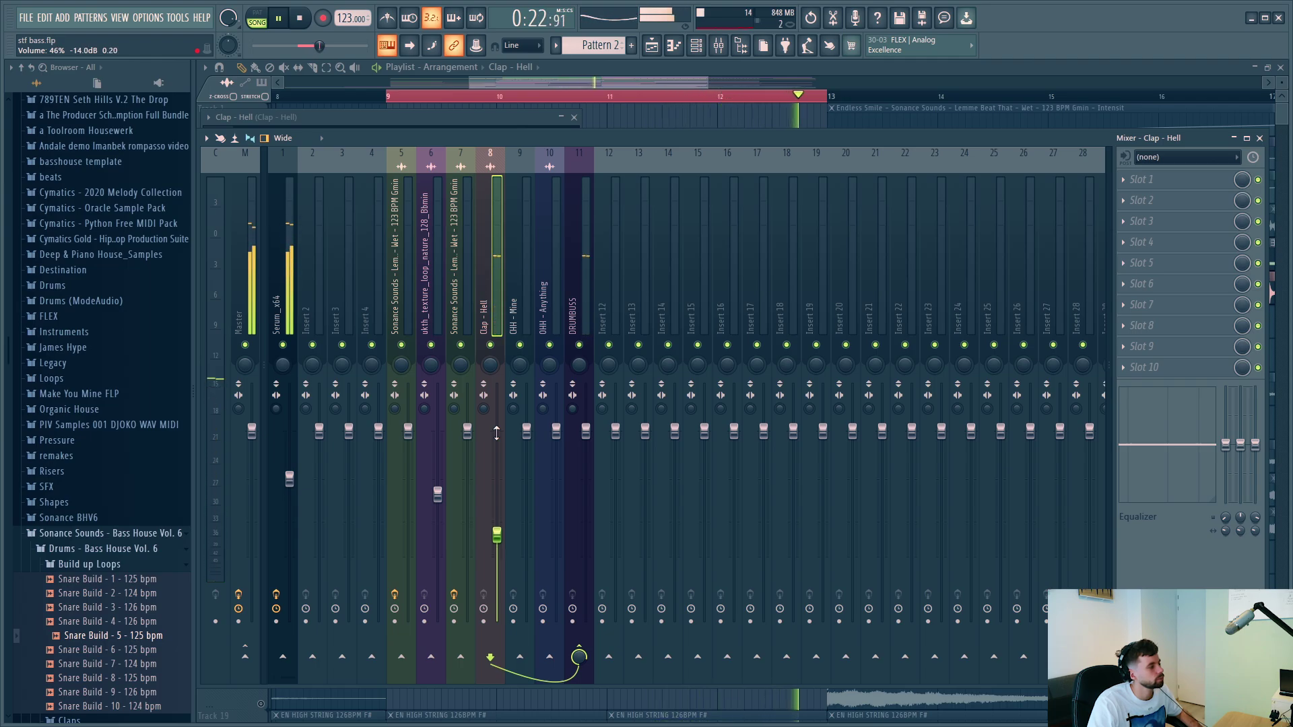
scroll(497, 433, "down", 1)
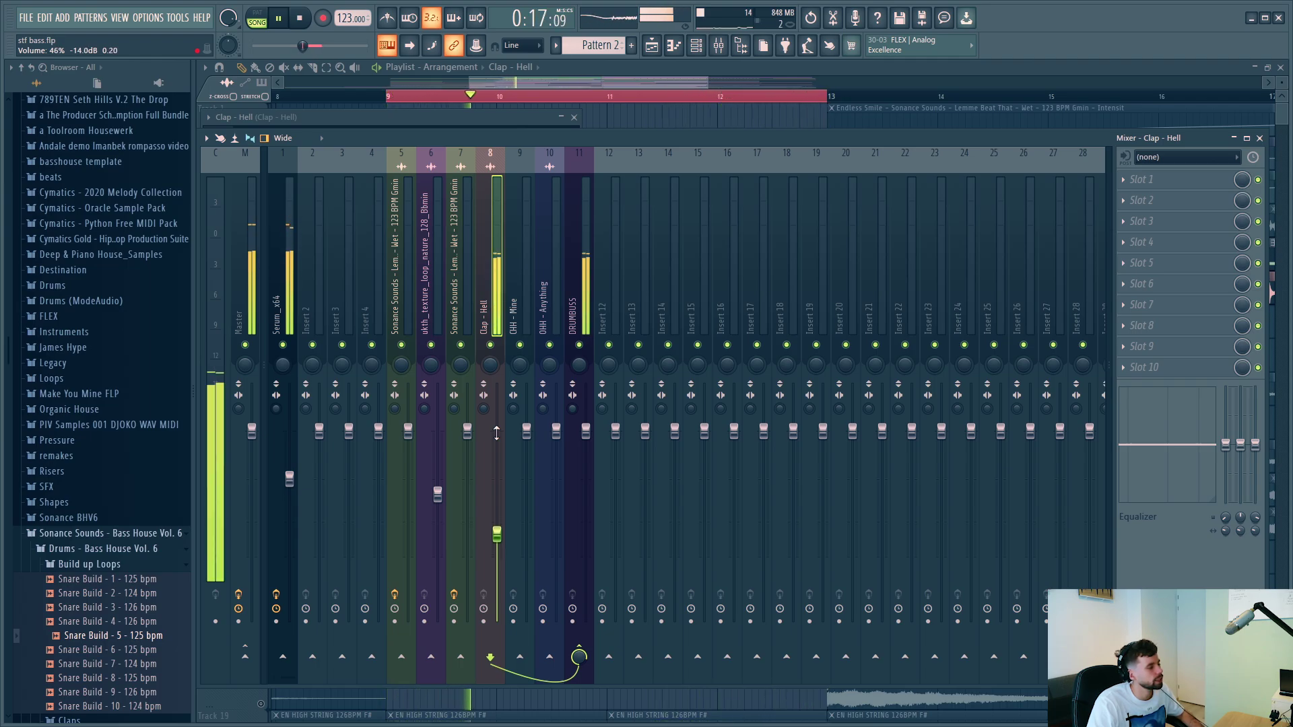
Unmute Track 8 and lower the OHH - Anything mixer track to about -11 dB.
left_click(548, 67)
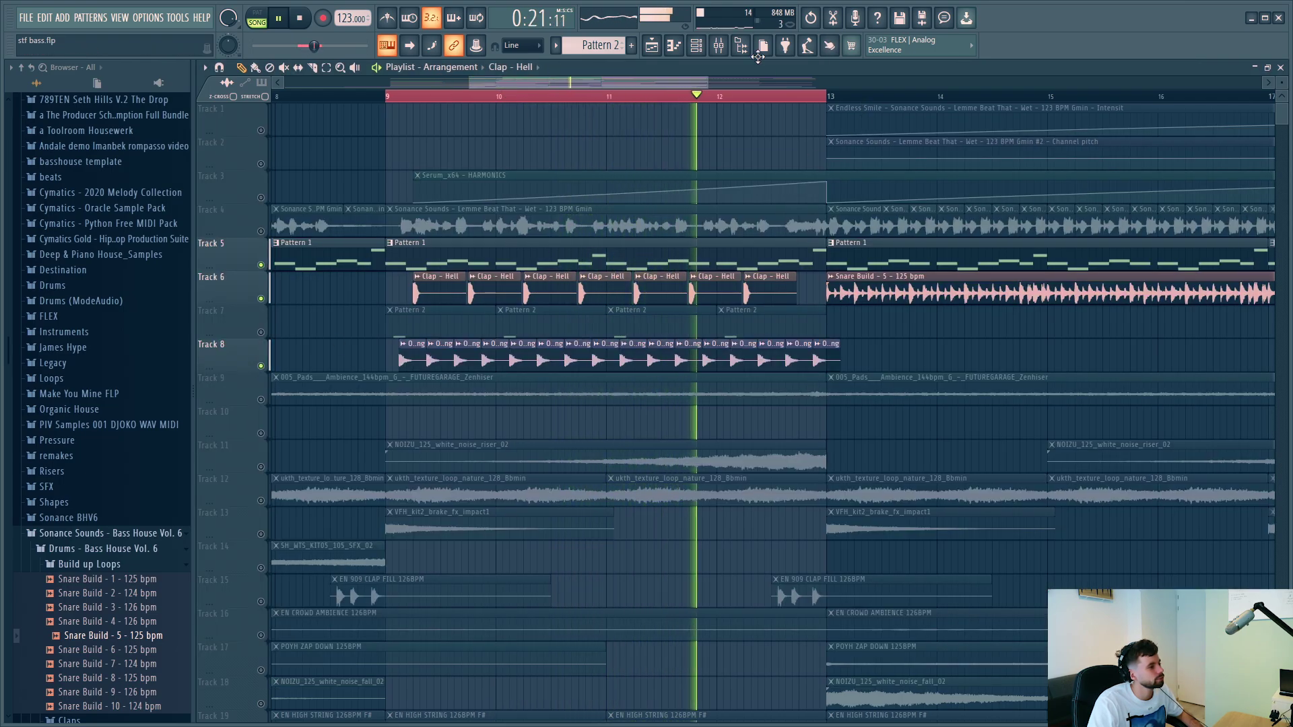
key("F9")
left_click_drag(557, 431, 556, 508)
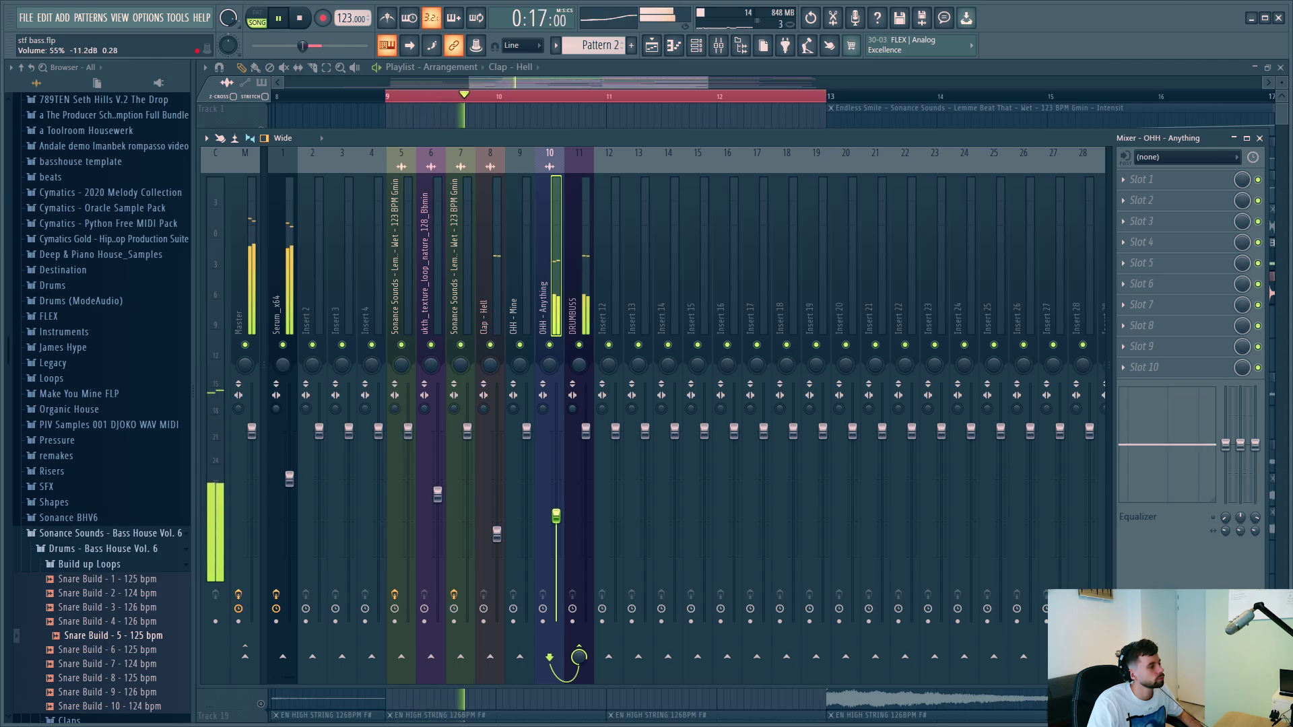
Load S1 Imager Stereo in the first effect slot of OHH - Anything and set its width to 1.28.
left_click(1145, 179)
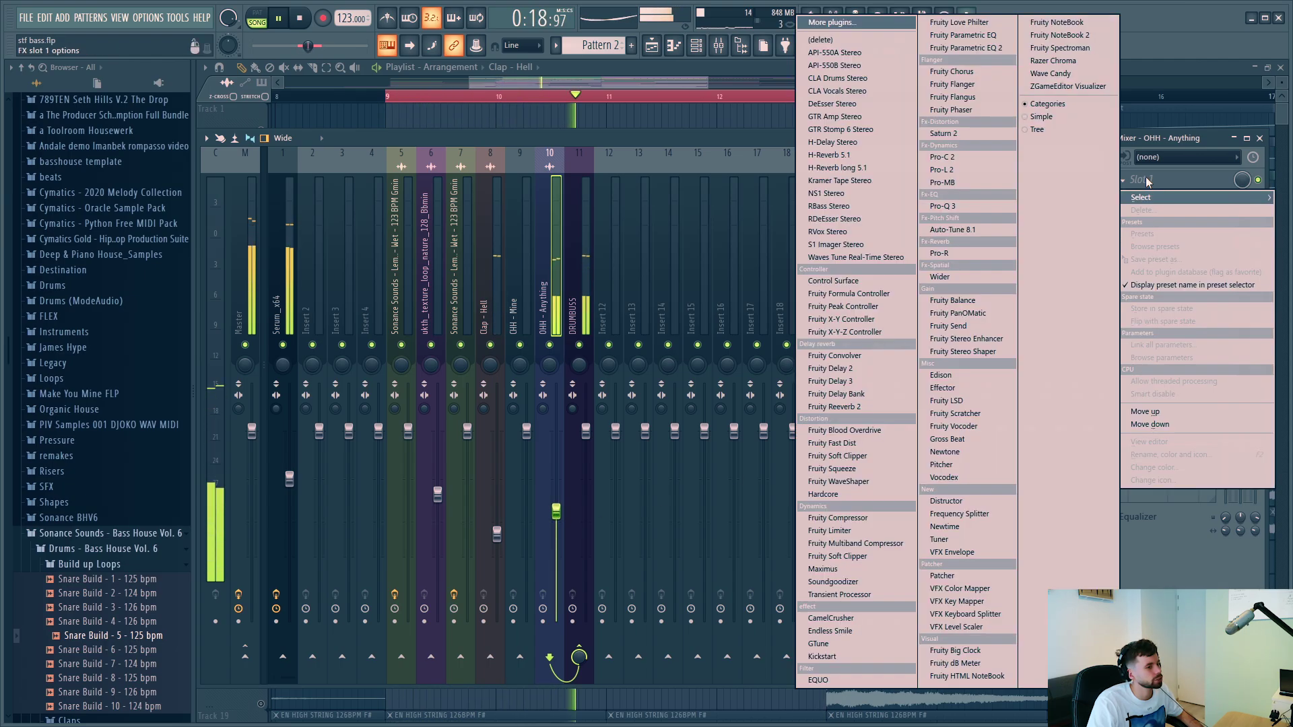
left_click(846, 246)
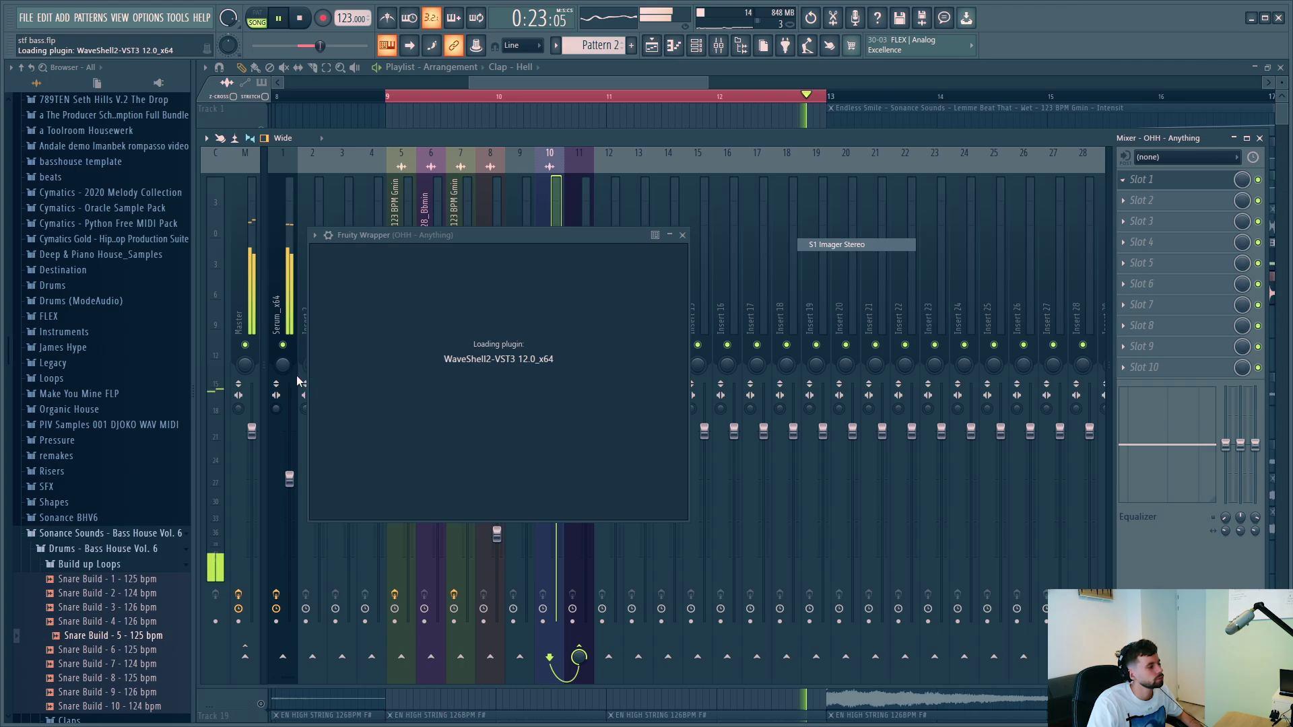
left_click_drag(361, 344, 361, 327)
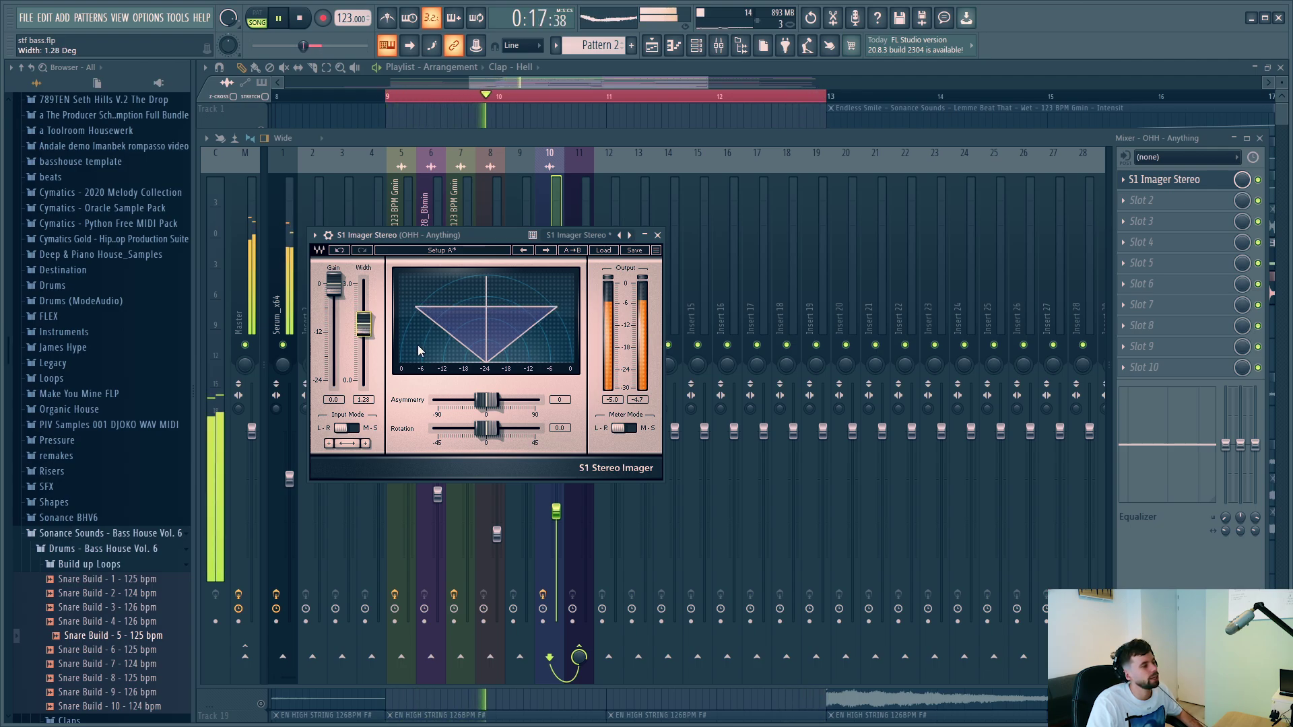
left_click(657, 236)
With Track 7 unmuted, pan the CHH - Mine mixer track slightly right and set its volume to -3.9 dB.
key("F9")
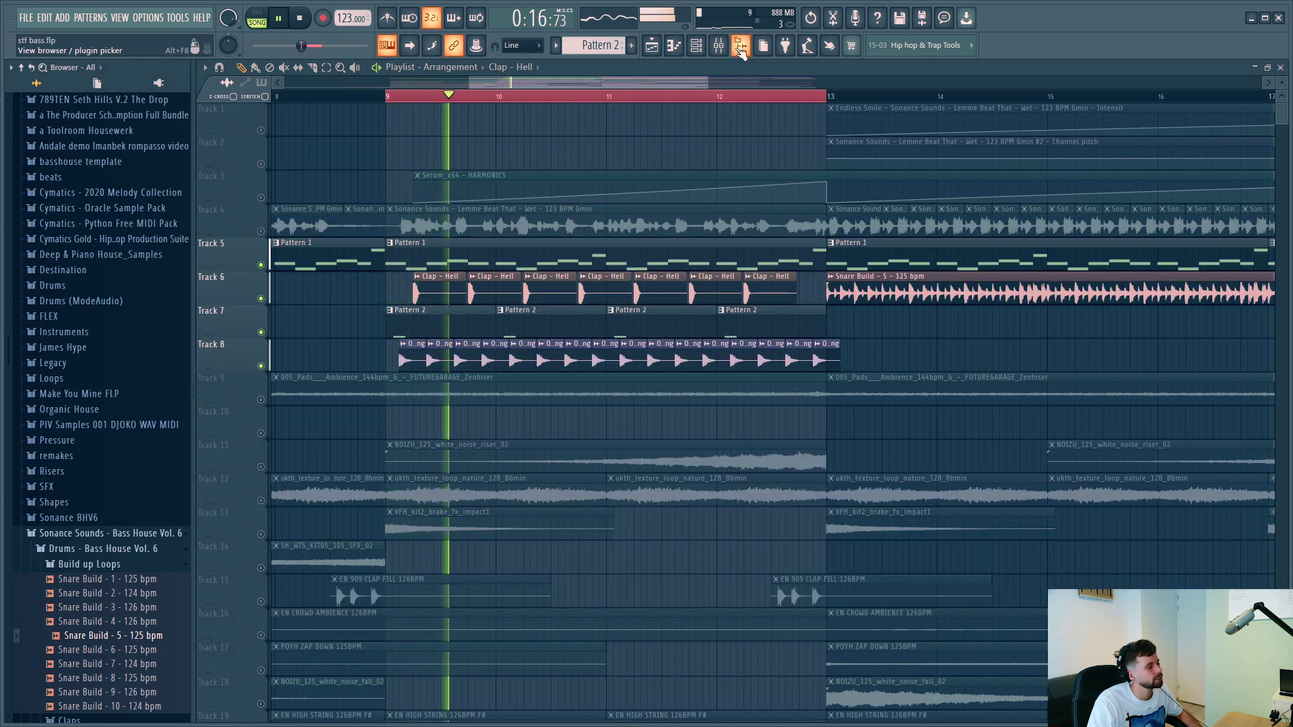
left_click(740, 46)
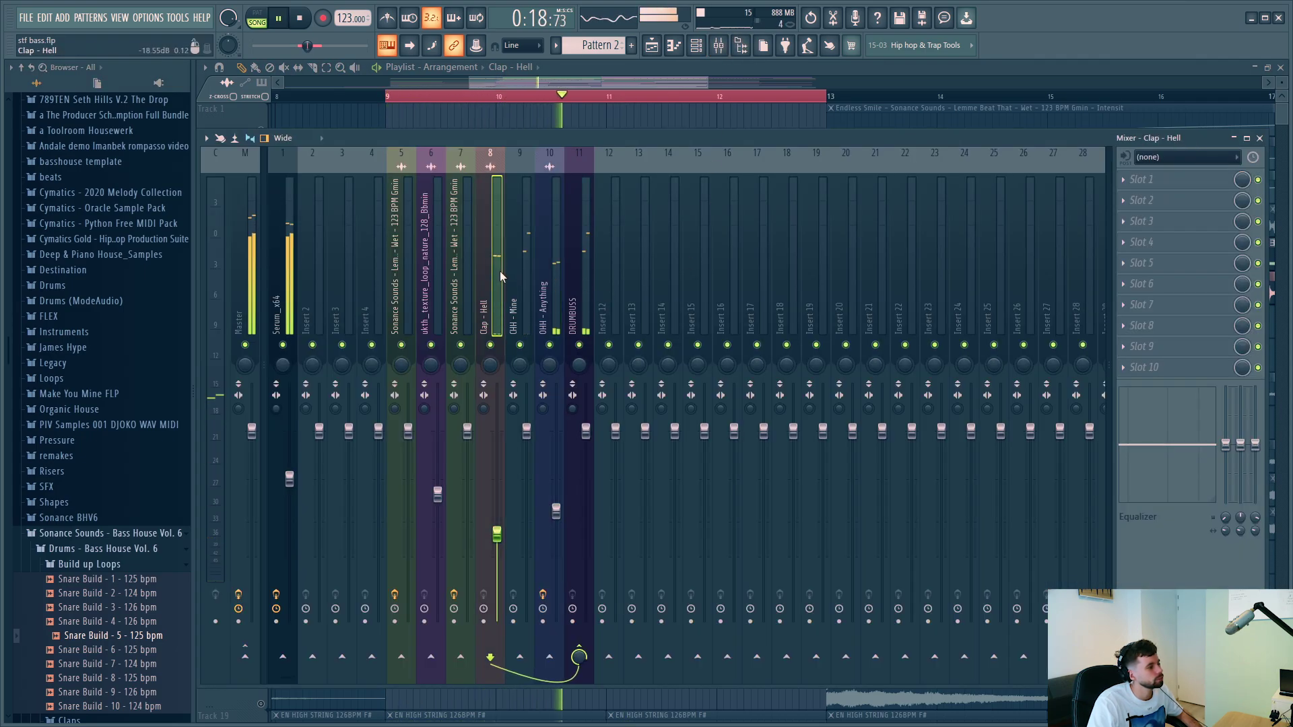
left_click(520, 283)
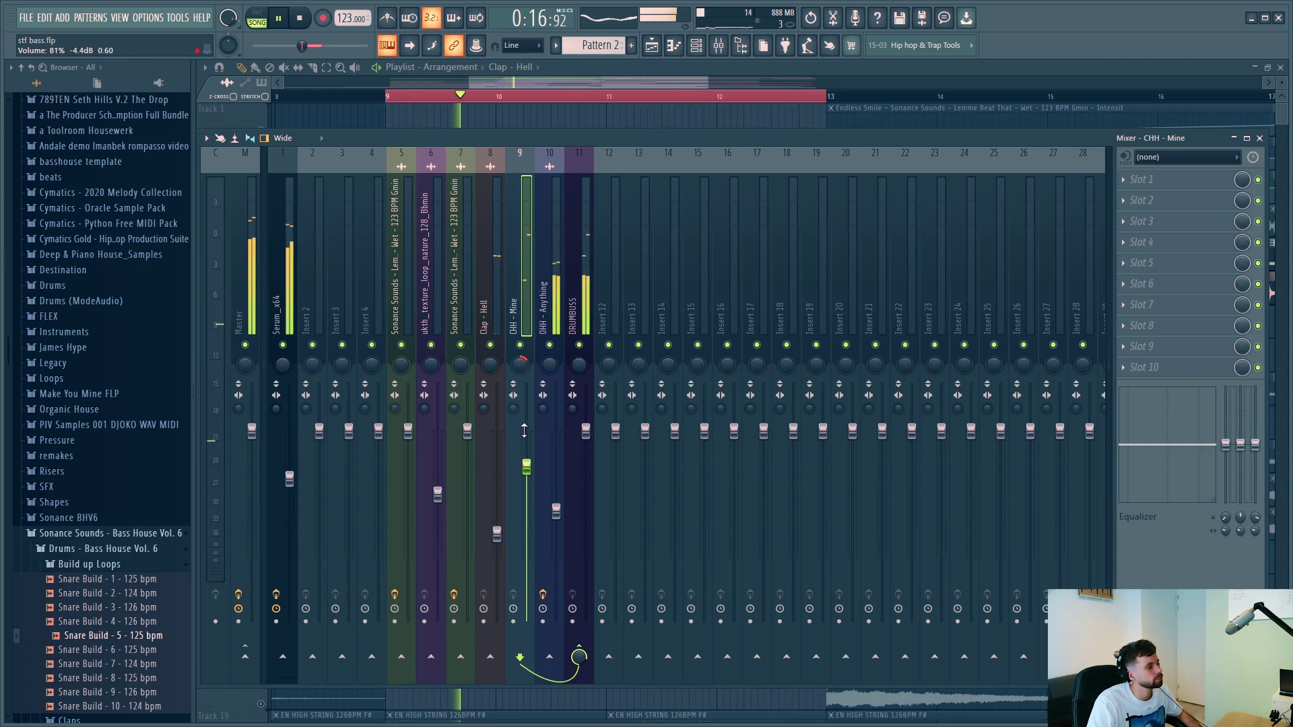
left_click_drag(523, 431, 523, 427)
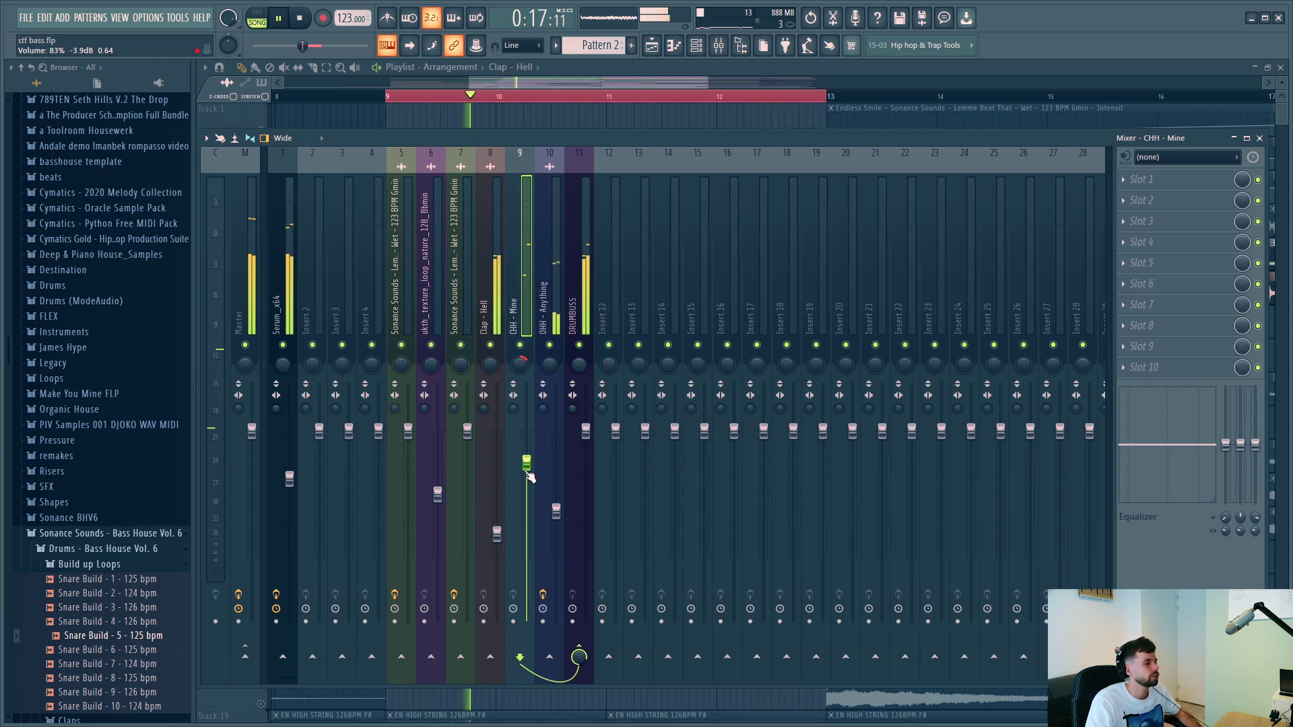
key("F9")
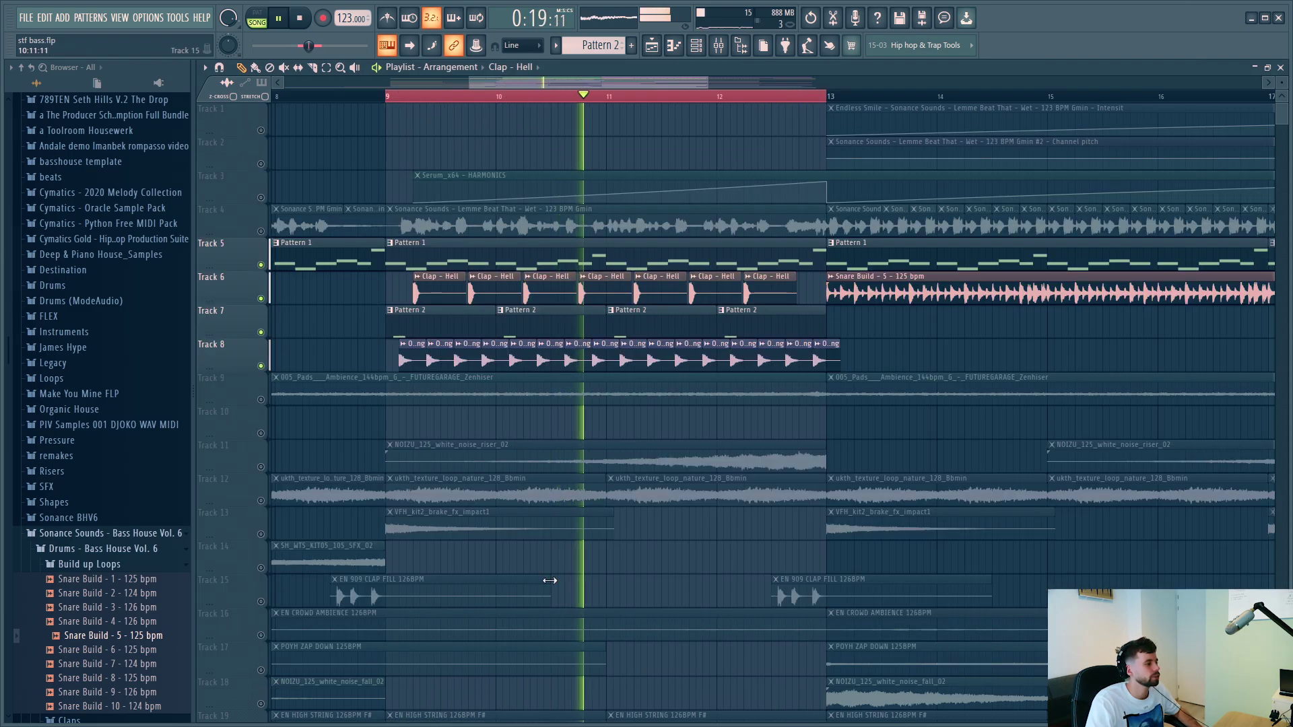
Unmute Track 4 and lower the Lemme Beat That vocal on mixer track 5 to -6.0 dB.
key("space")
key("space")
left_click(262, 231)
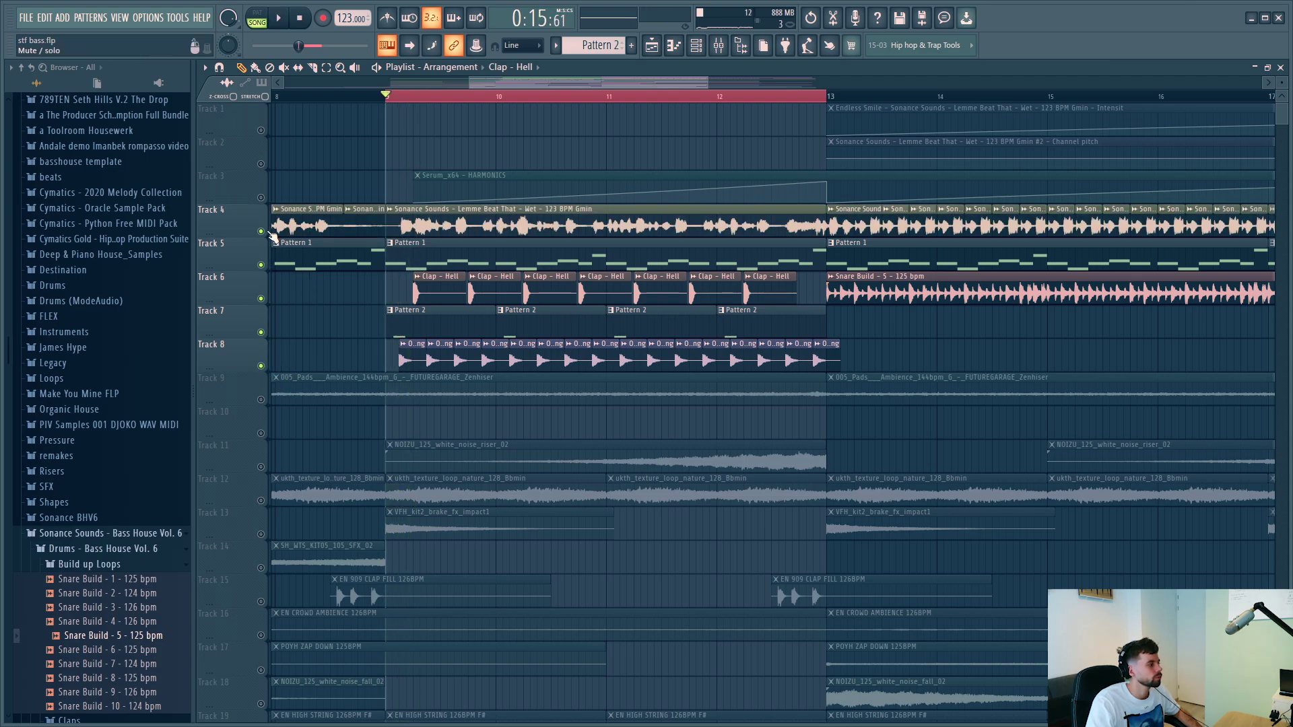
double_click(451, 224)
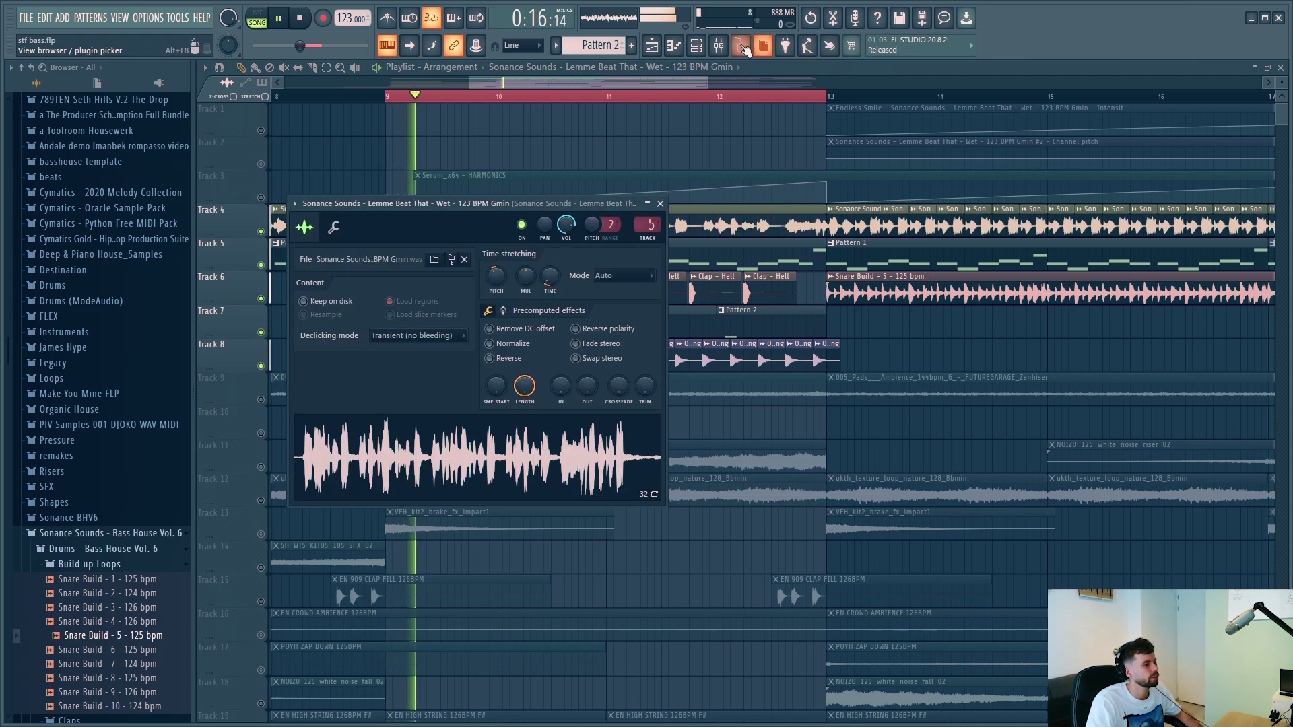
key("F9")
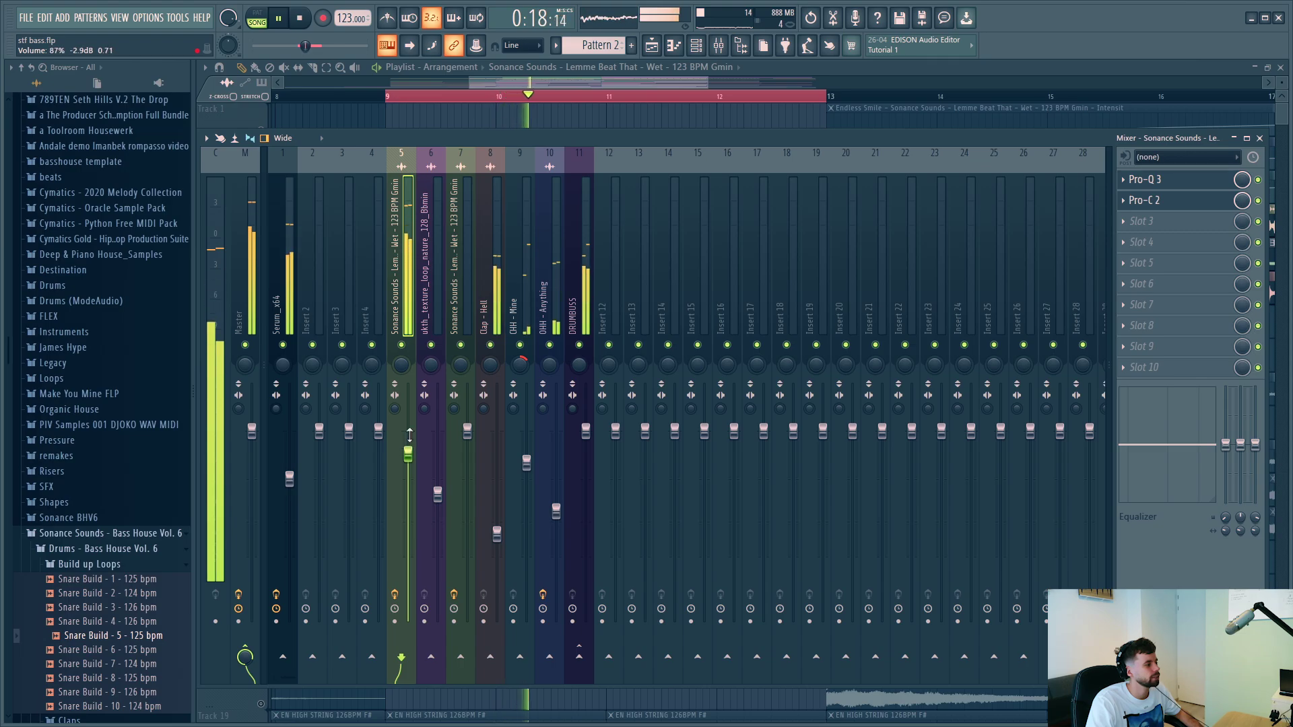
scroll(410, 438, "down", 4)
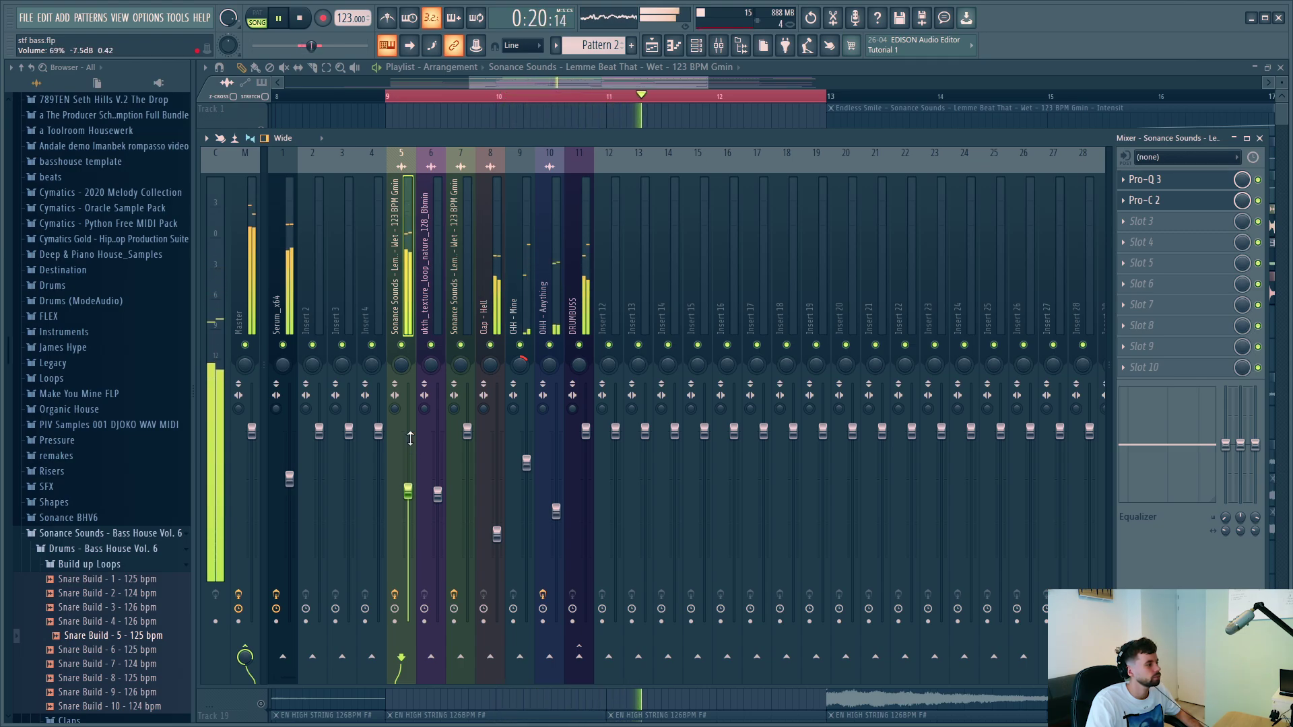
scroll(410, 439, "up", 1)
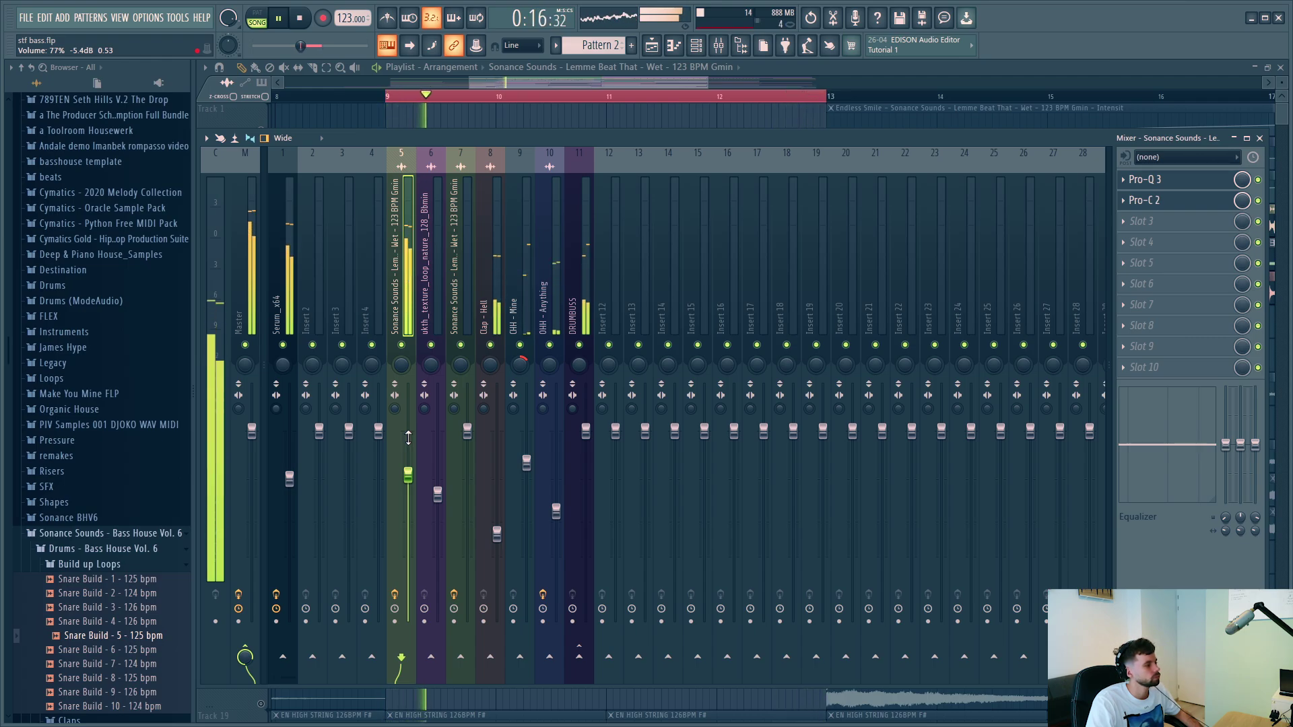
scroll(408, 438, "down", 1)
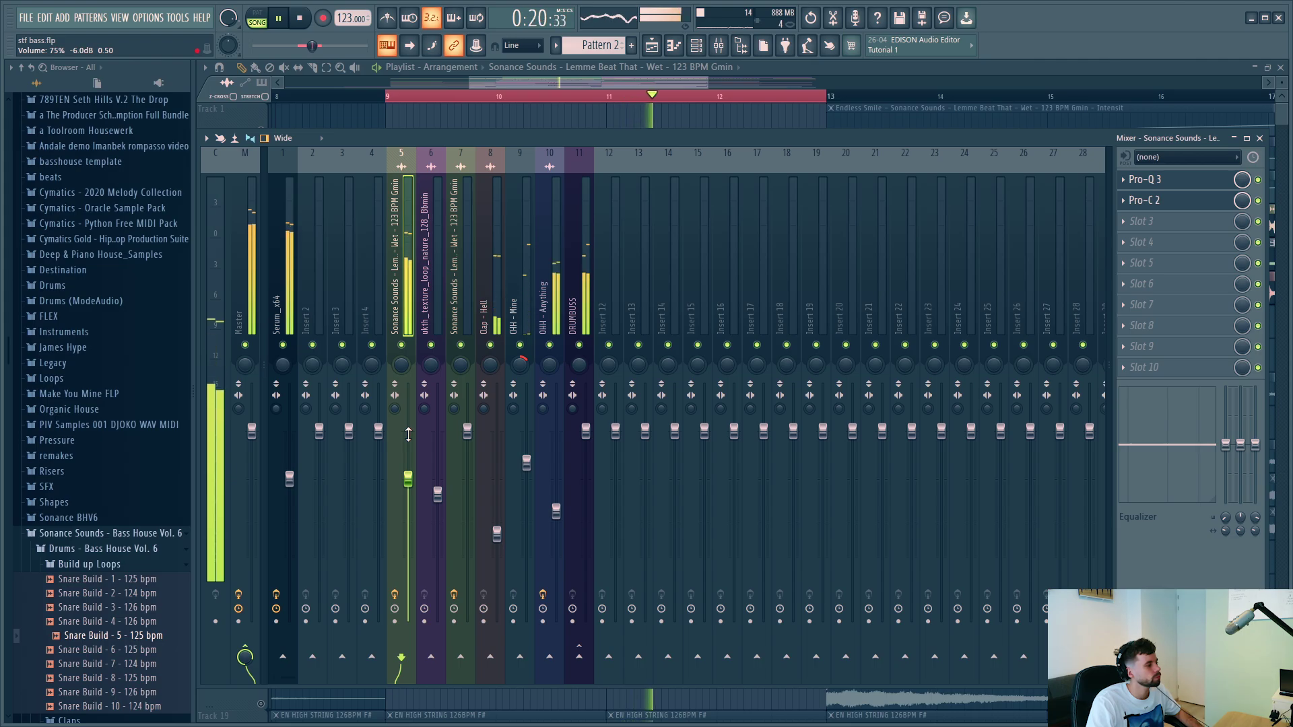
Copy the volume value of vocal mixer track 5 onto the second vocal mixer track, number 7.
key("space")
right_click(408, 481)
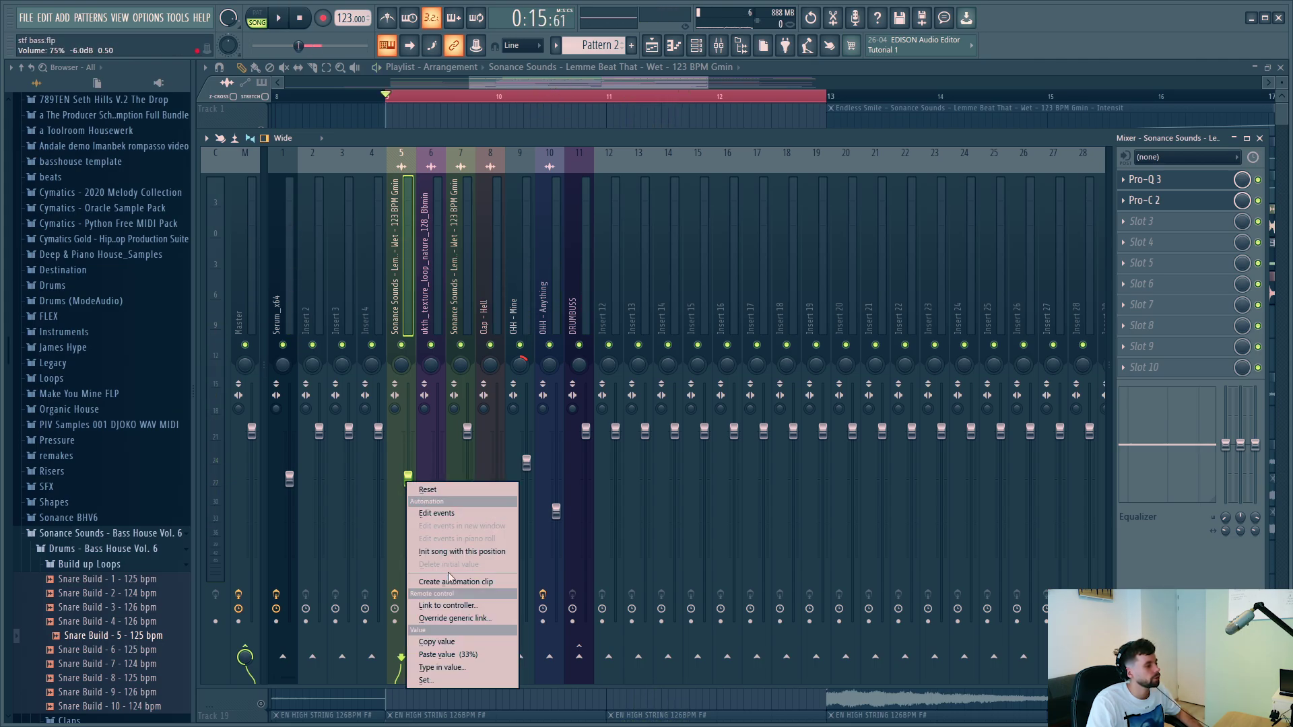
left_click(453, 643)
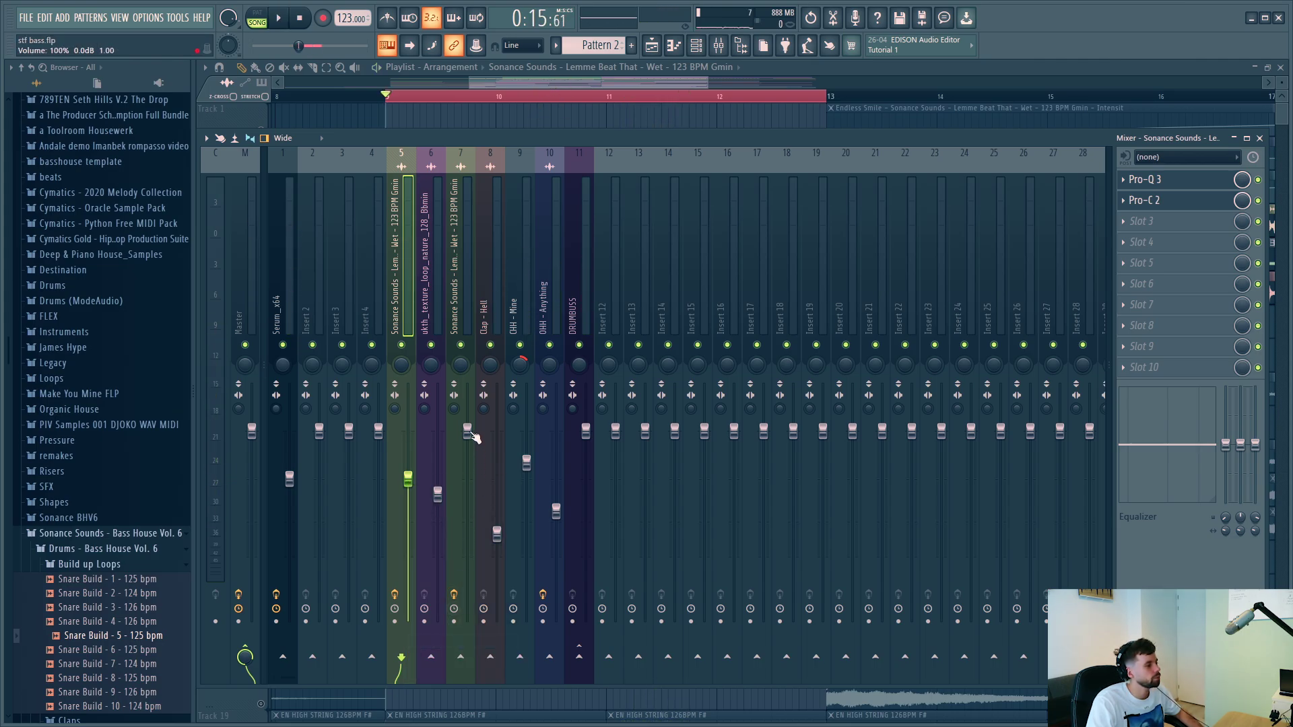
right_click(474, 437)
left_click(517, 588)
key("space")
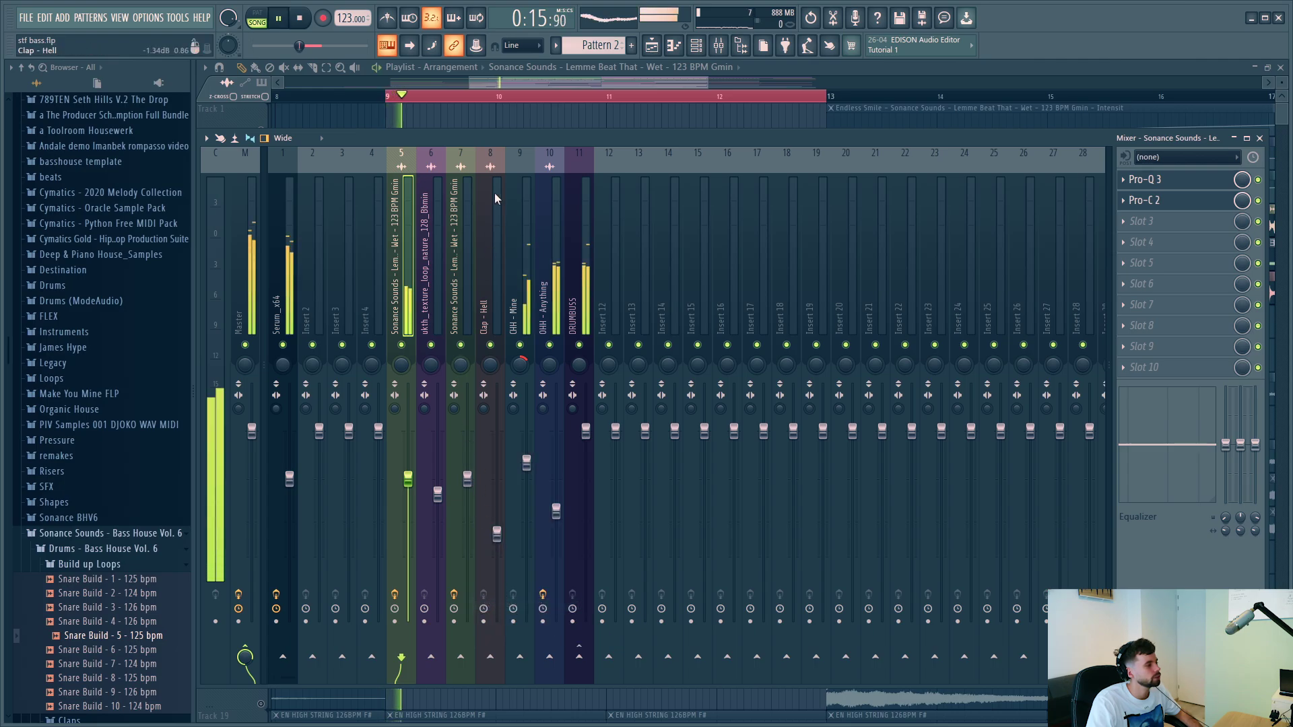
Raise the Serum_x64 mixer track to -4.4 dB.
key("F9")
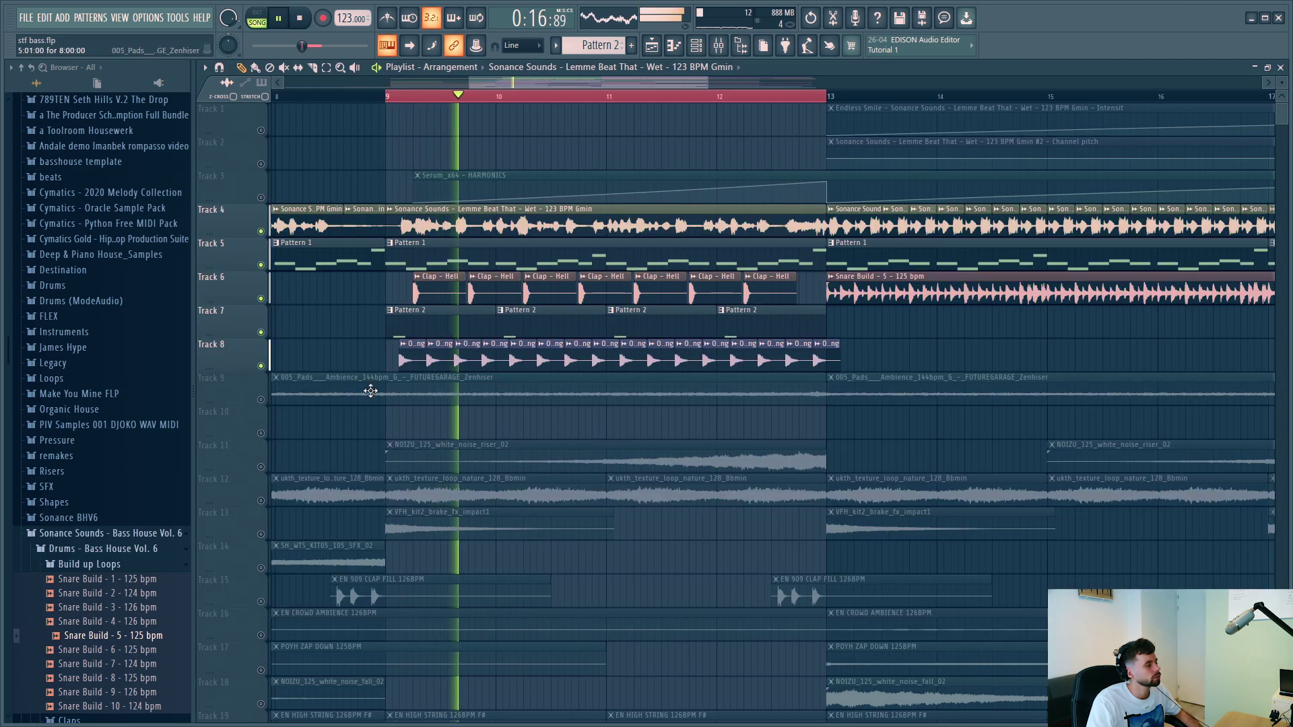
left_click(719, 45)
scroll(301, 492, "up", 2)
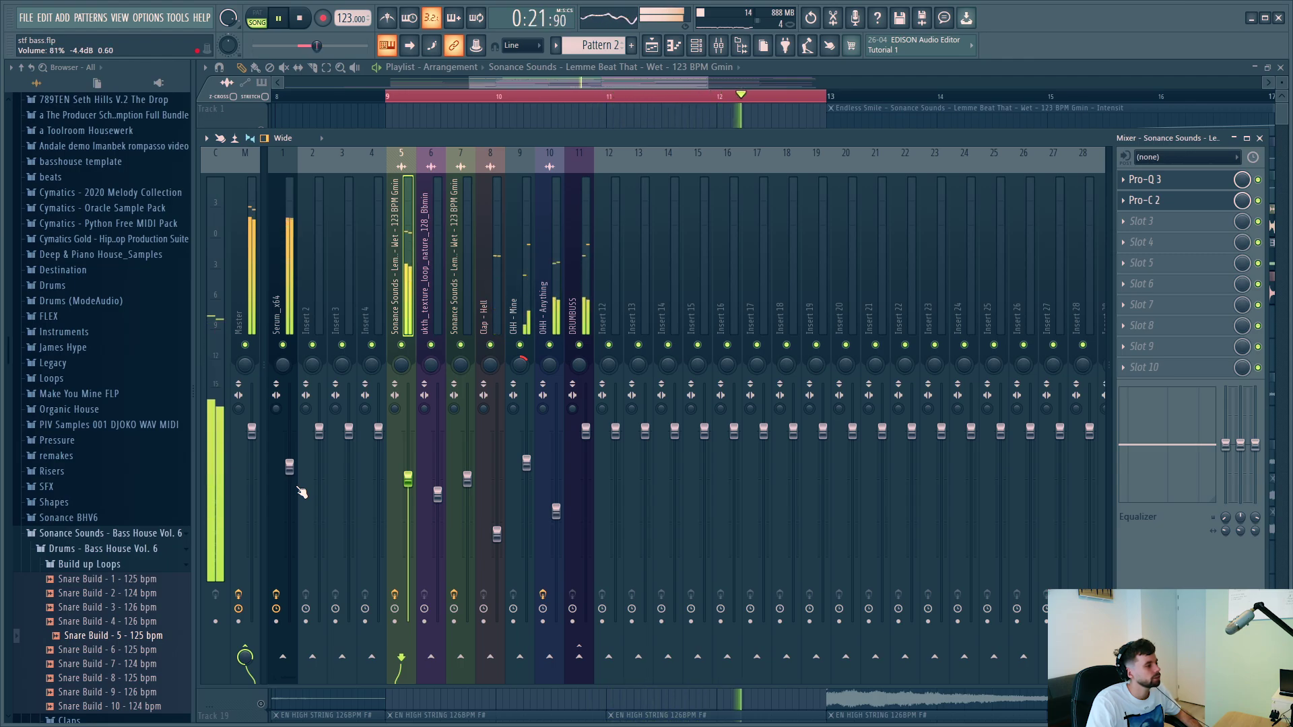
Load Pro-C 2 into the first effect slot of the DRUMBUSS mixer track.
left_click(601, 225)
left_click(580, 238)
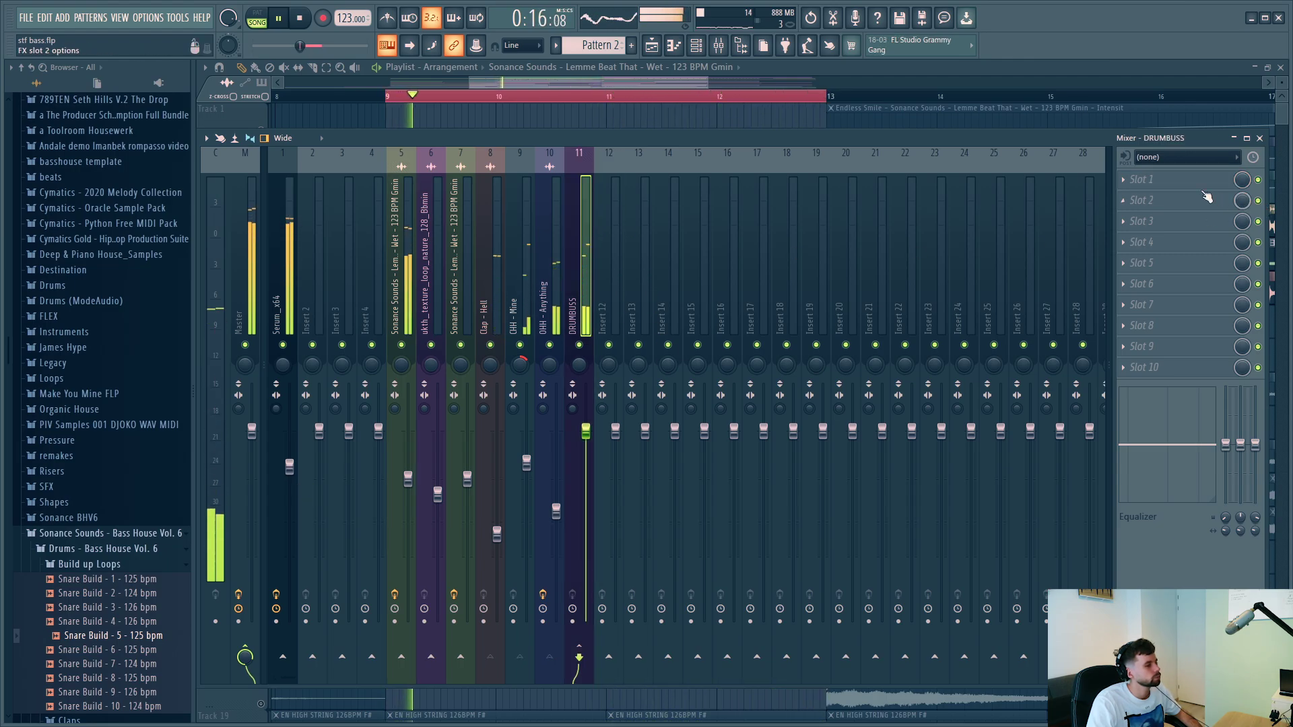
left_click(1169, 180)
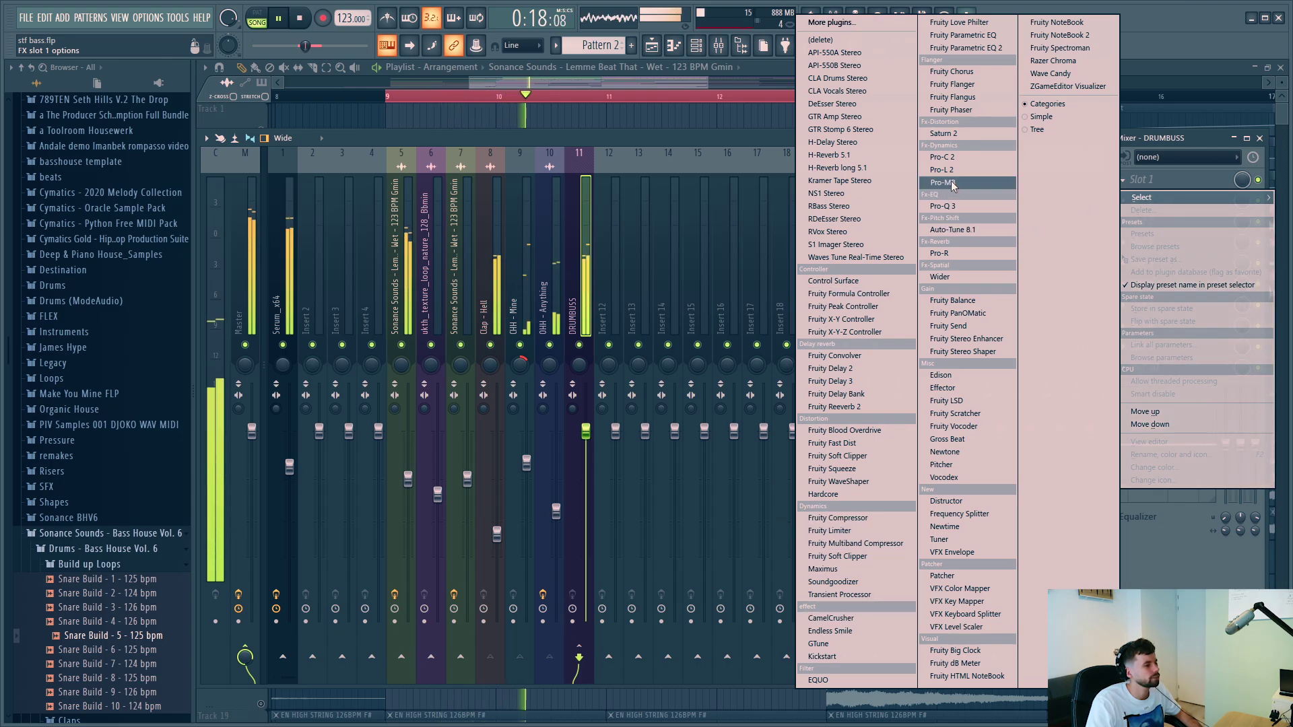
left_click(955, 156)
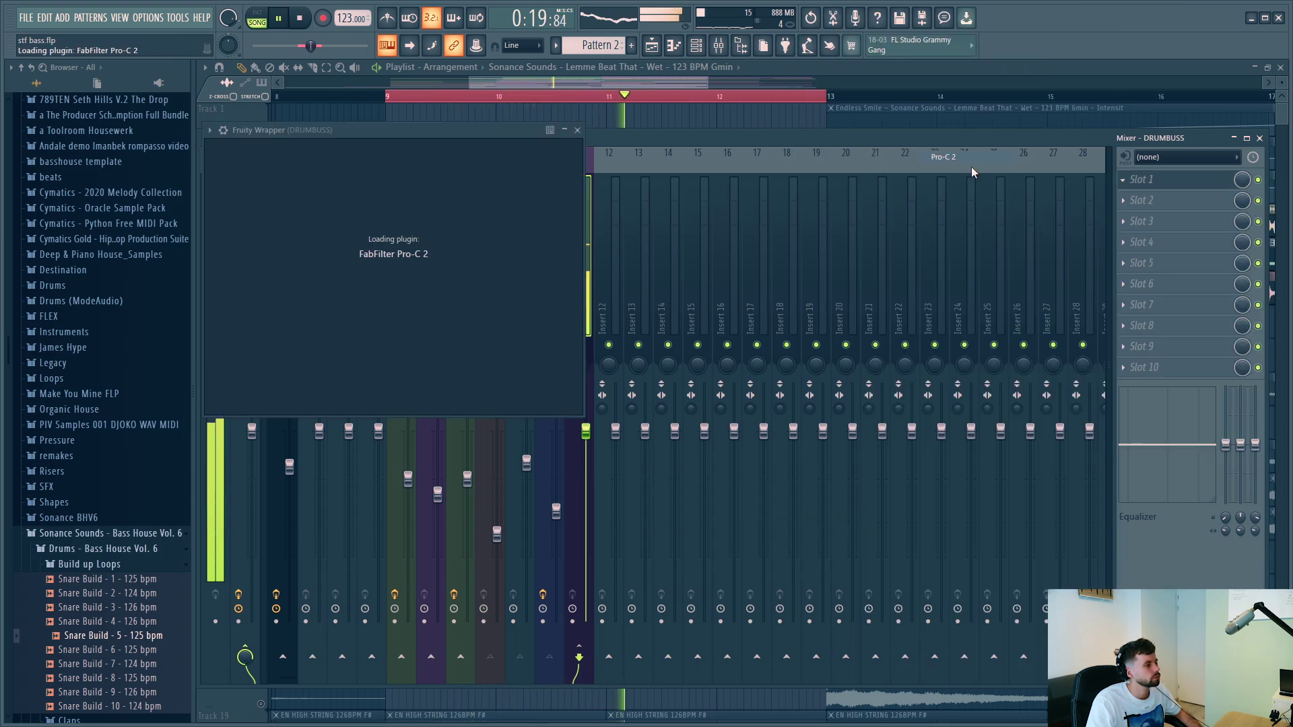
Set the drum bus compressor's threshold to about -17.32 dB and its attack to about 6.67 ms.
left_click_drag(252, 458, 256, 464)
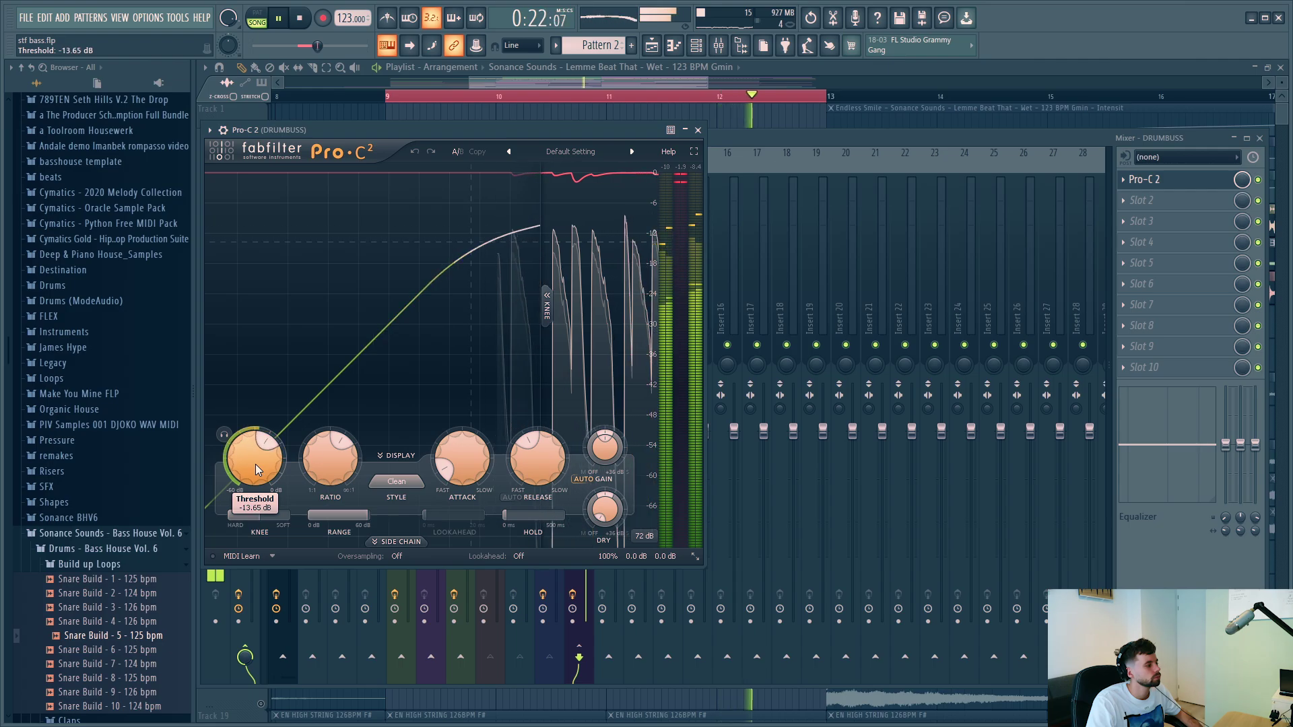
left_click_drag(451, 466, 466, 471)
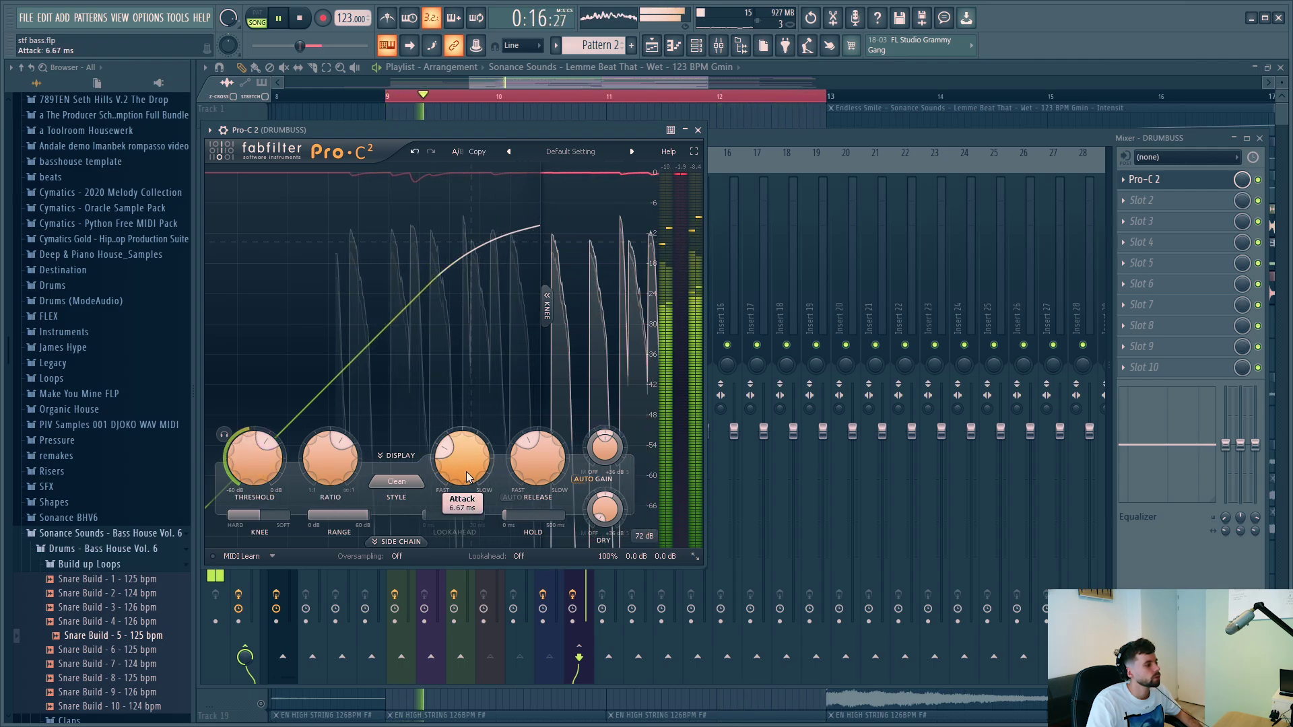
left_click_drag(251, 449, 254, 465)
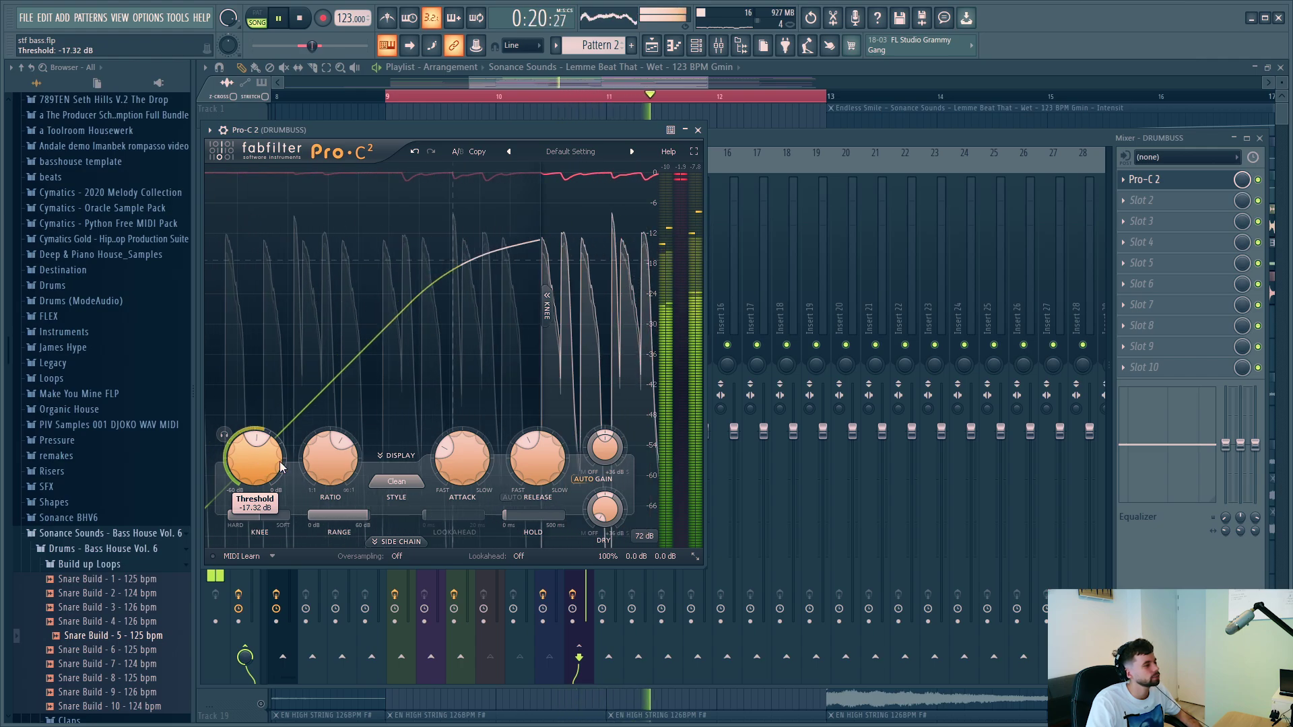
Add Fruity soft clipper after the compressor on DRUMBUSS and lower its threshold.
left_click(1145, 200)
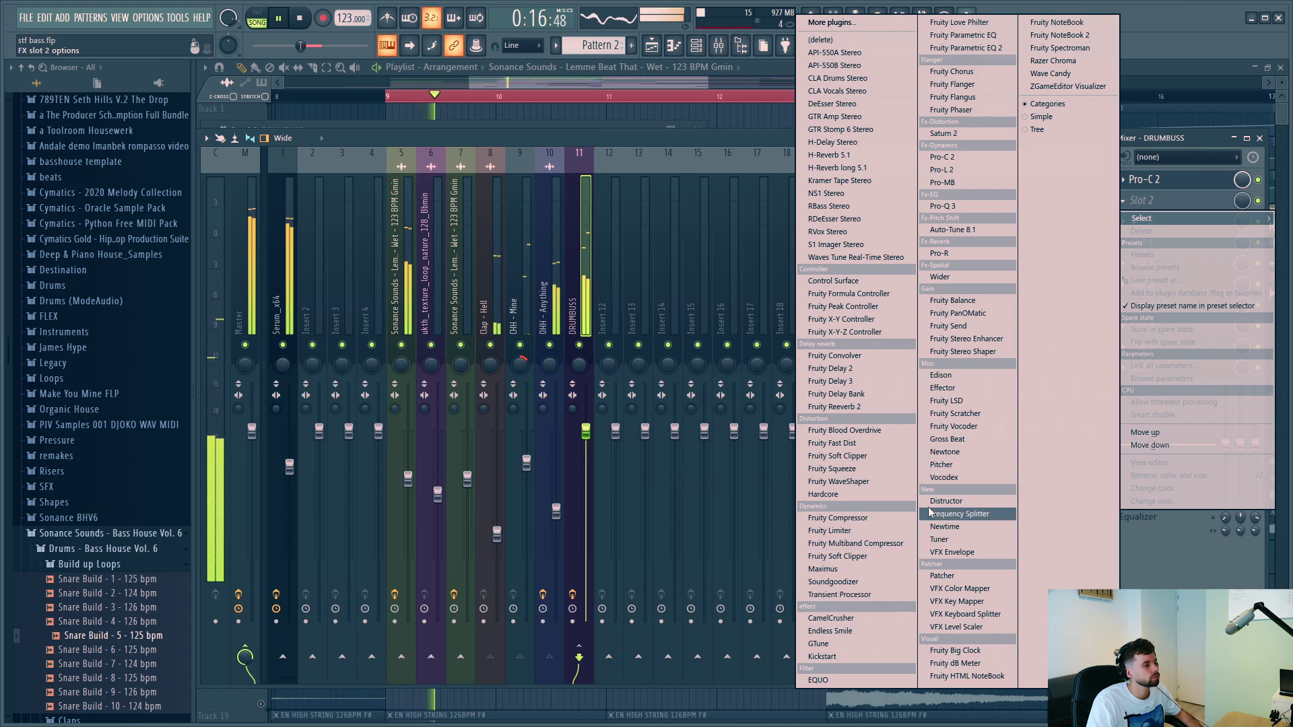
left_click(866, 456)
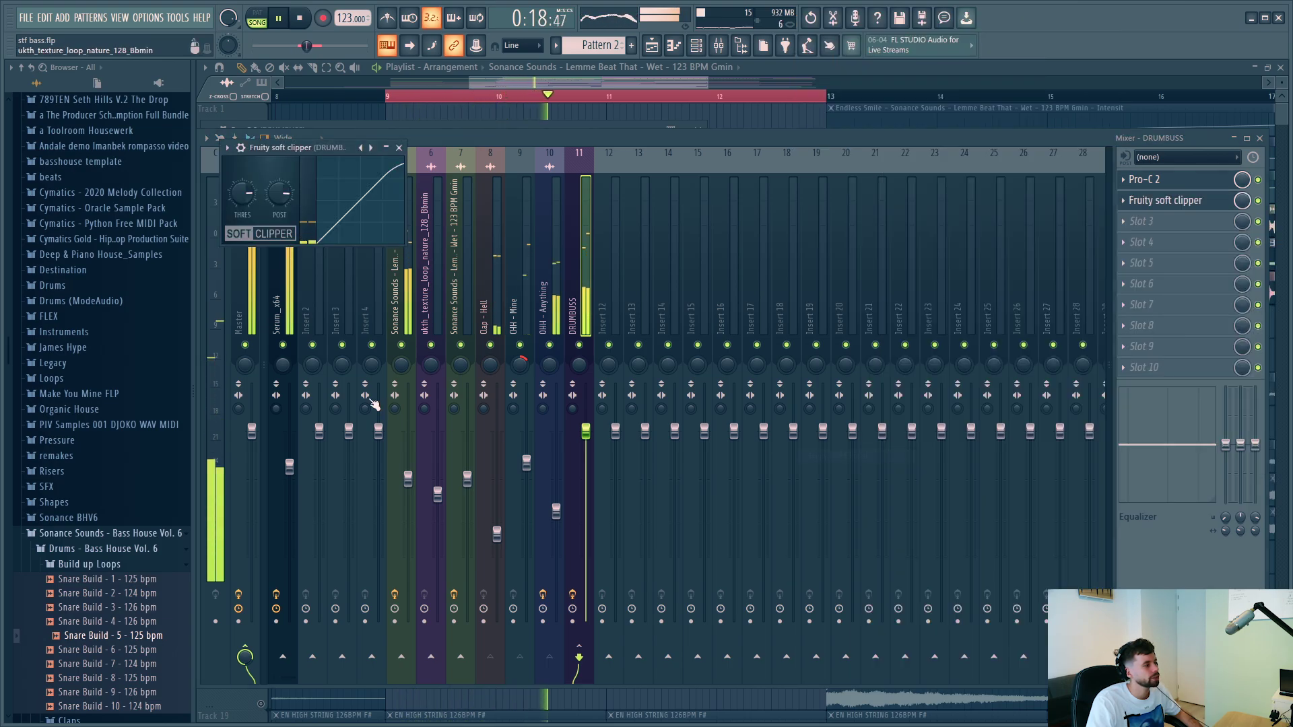
left_click_drag(301, 165, 756, 385)
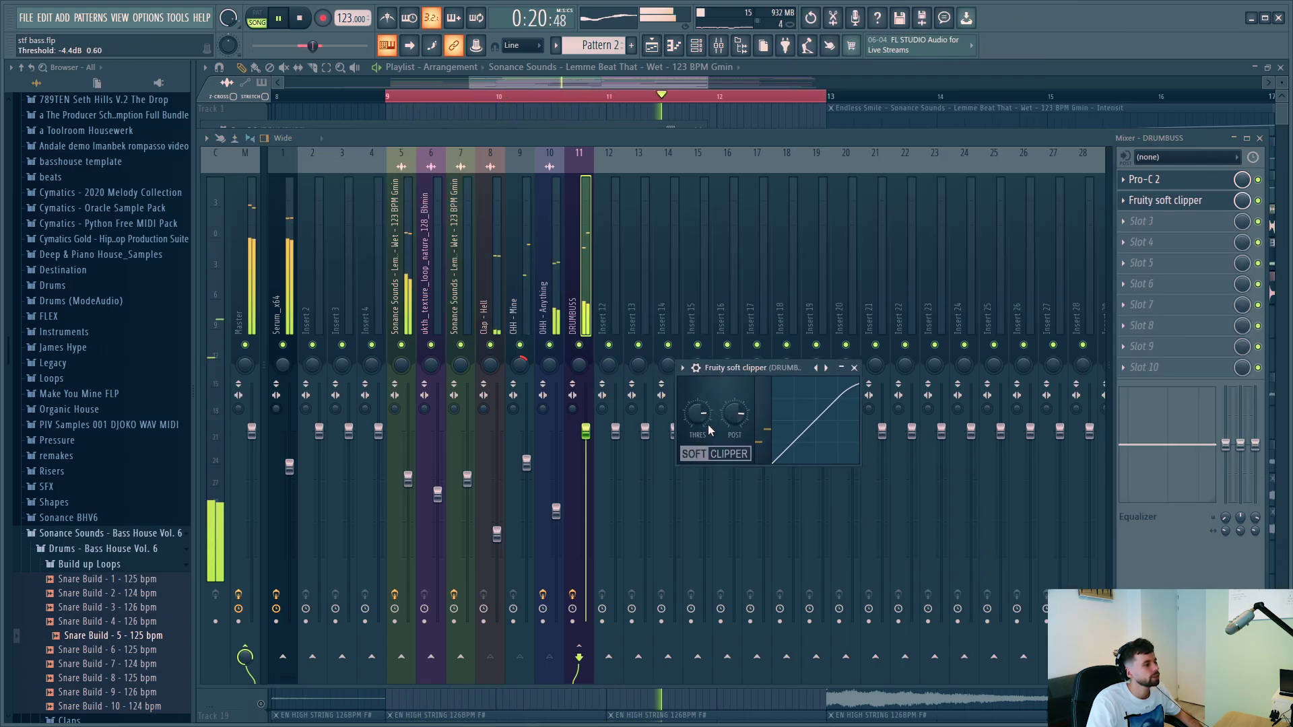
left_click_drag(700, 431, 700, 422)
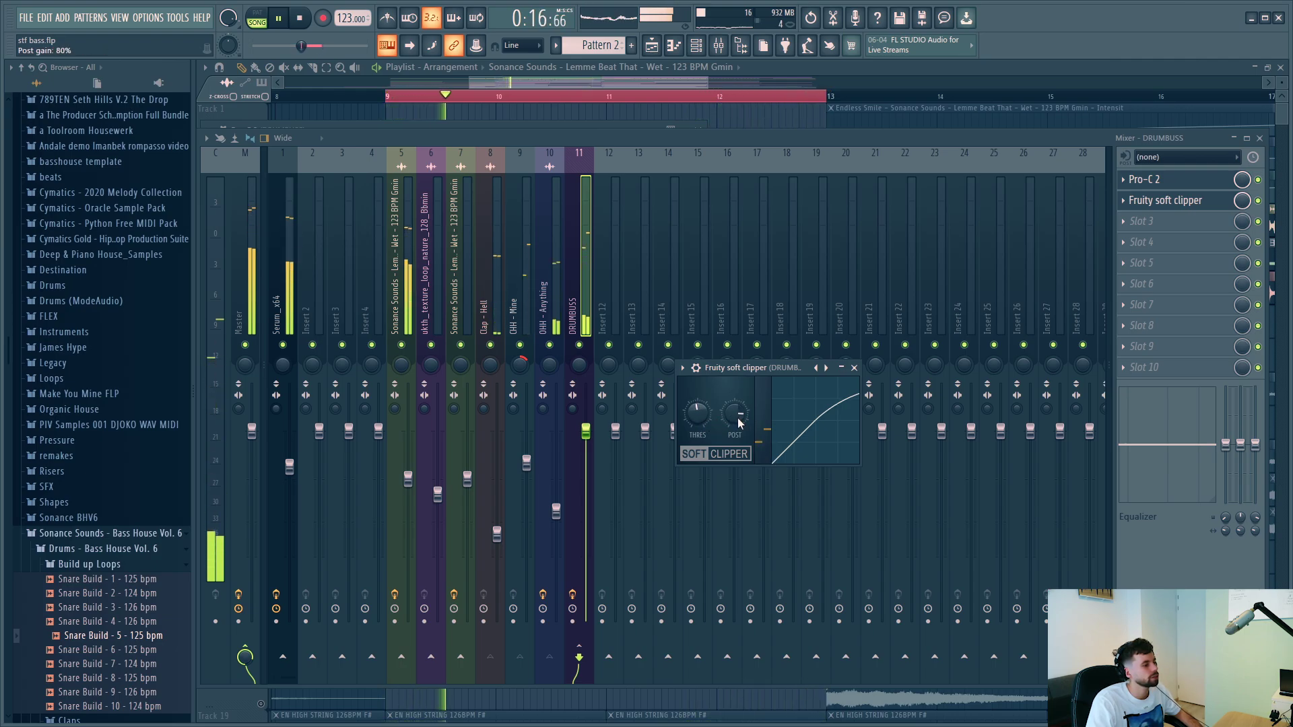
Check the drum bus with the soft clipper toggled, review its settings, and close the plug-in and mixer windows.
left_click(1259, 202)
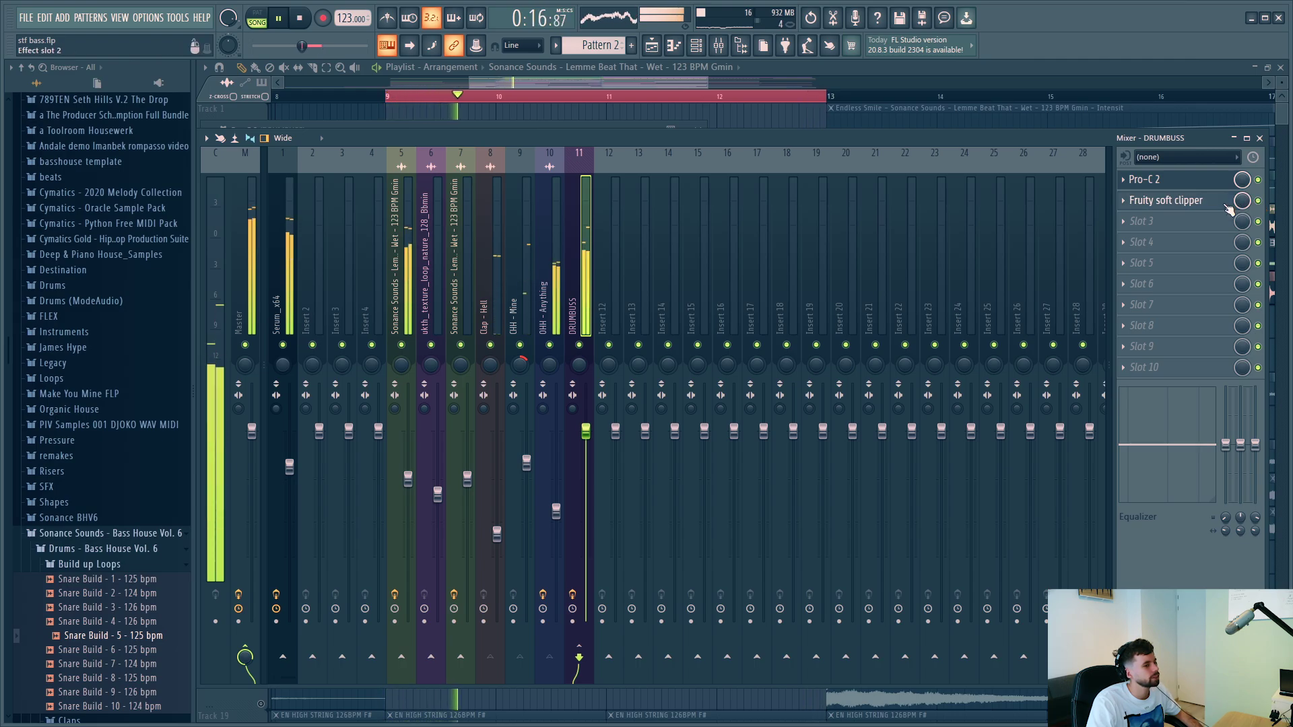
left_click(1228, 202)
left_click_drag(780, 369, 798, 288)
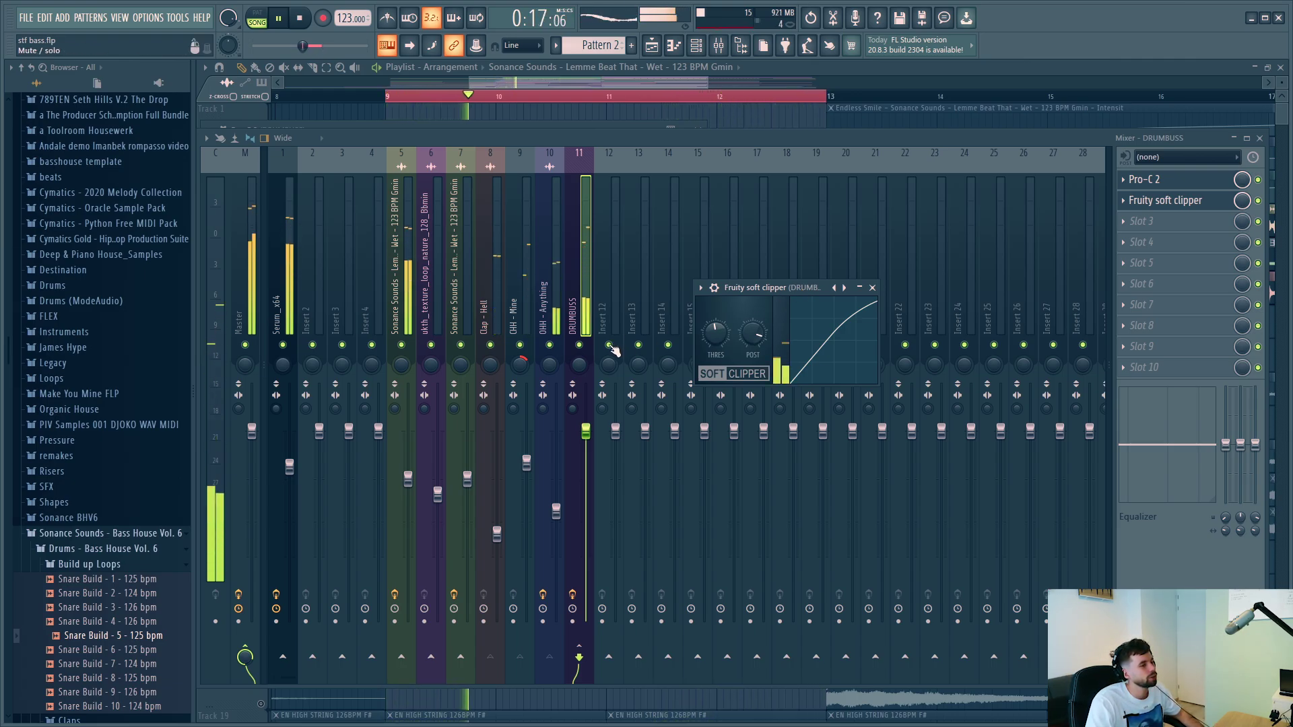
key("Escape")
key("Escape")
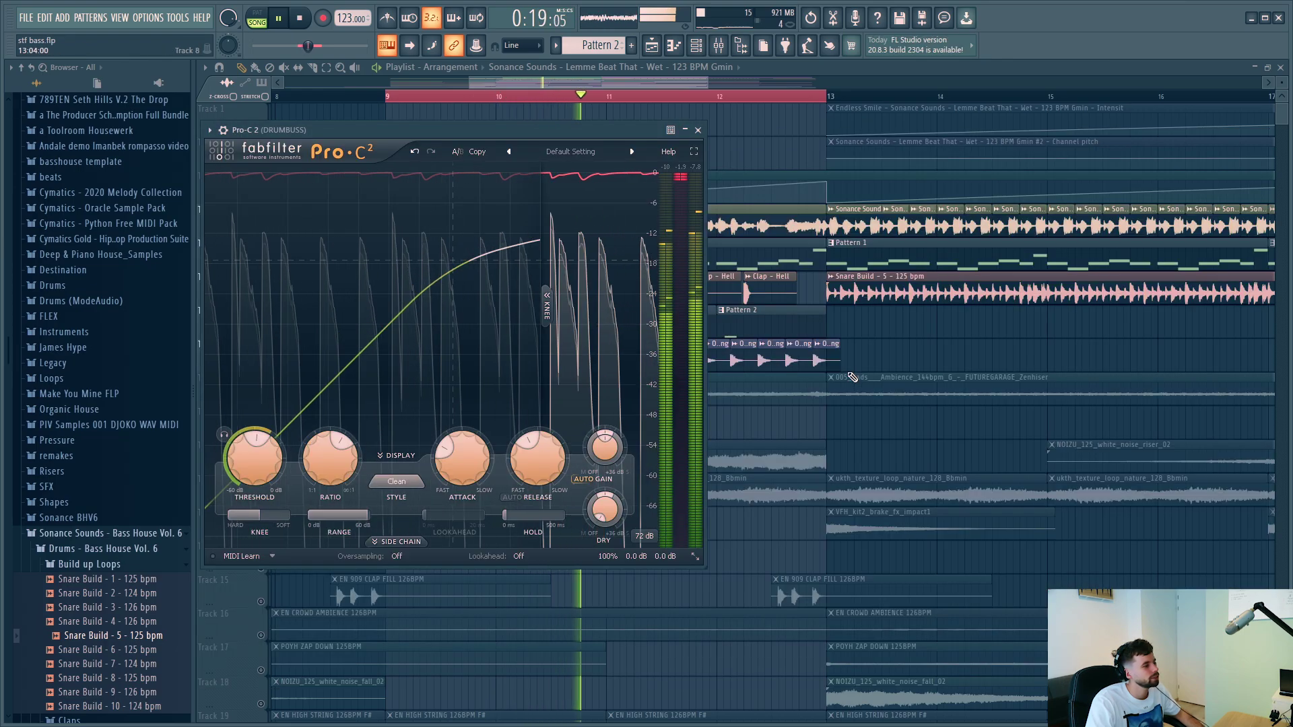
key("Escape")
Unmute Track 9 with the ambience pad and Track 11 with the white noise riser, and open the riser's channel settings.
key("space")
left_click(261, 399)
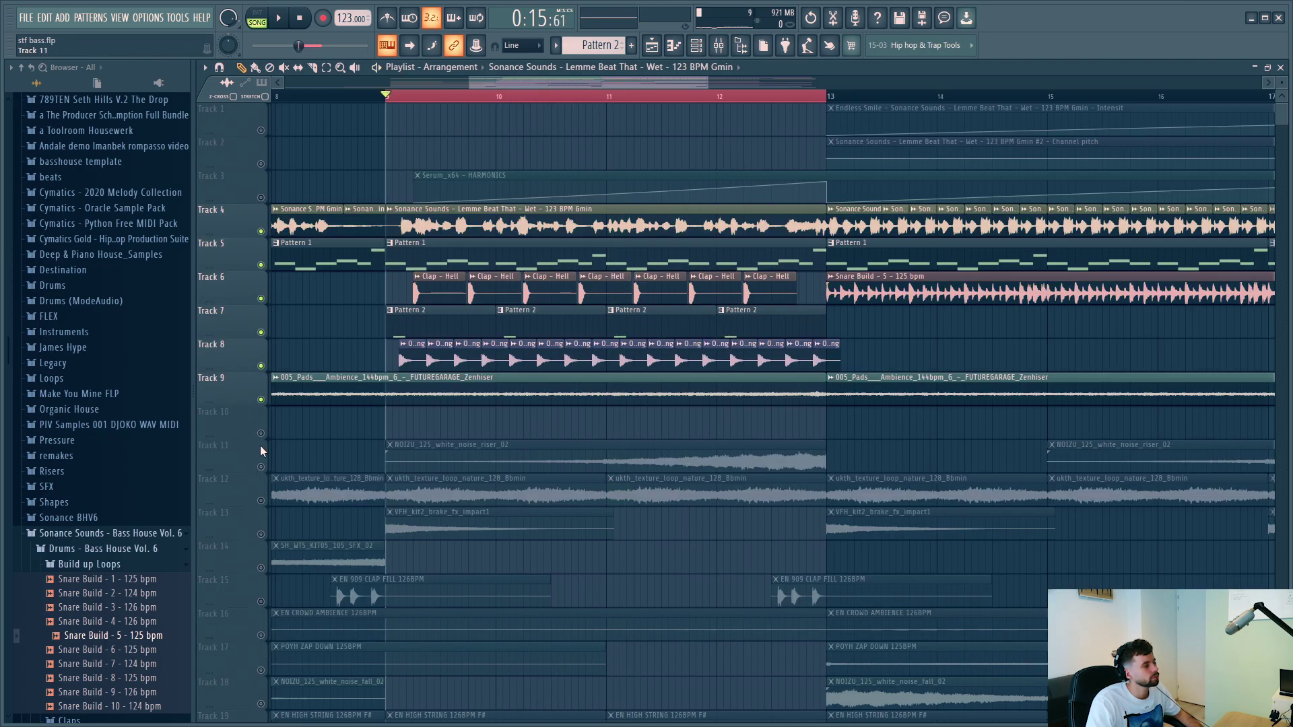
key("space")
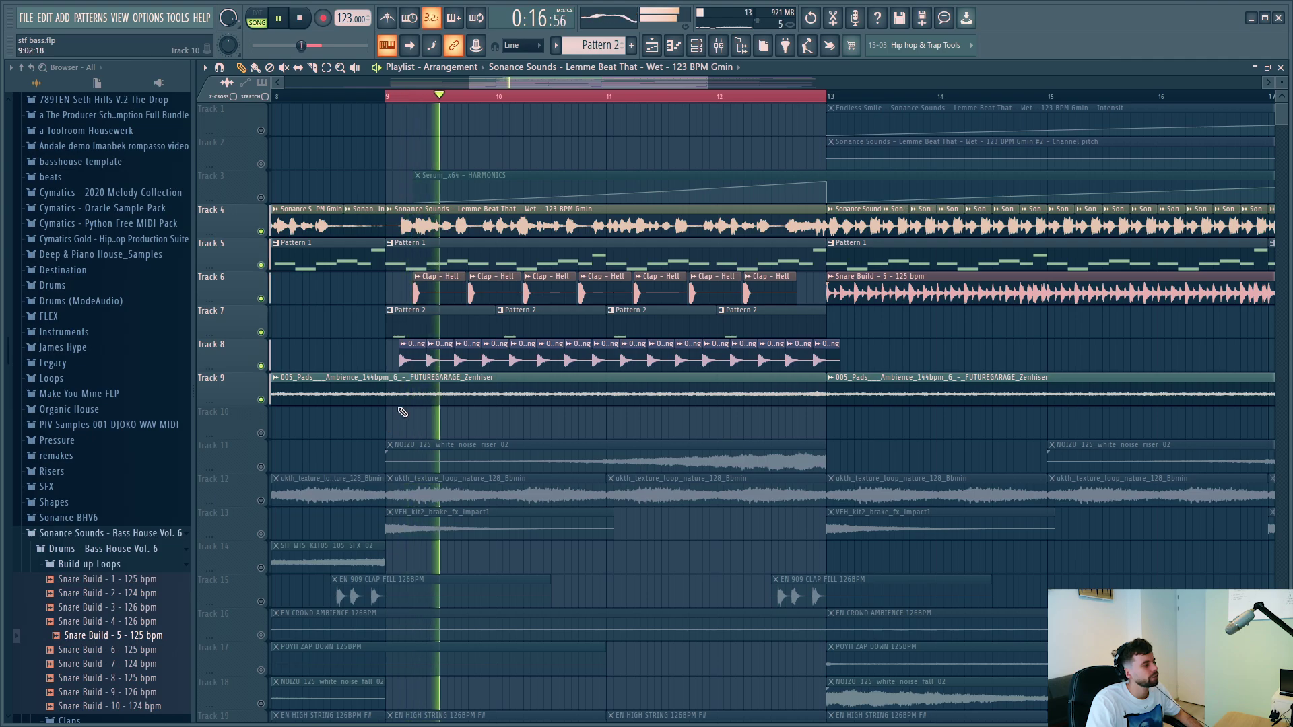
left_click(261, 466)
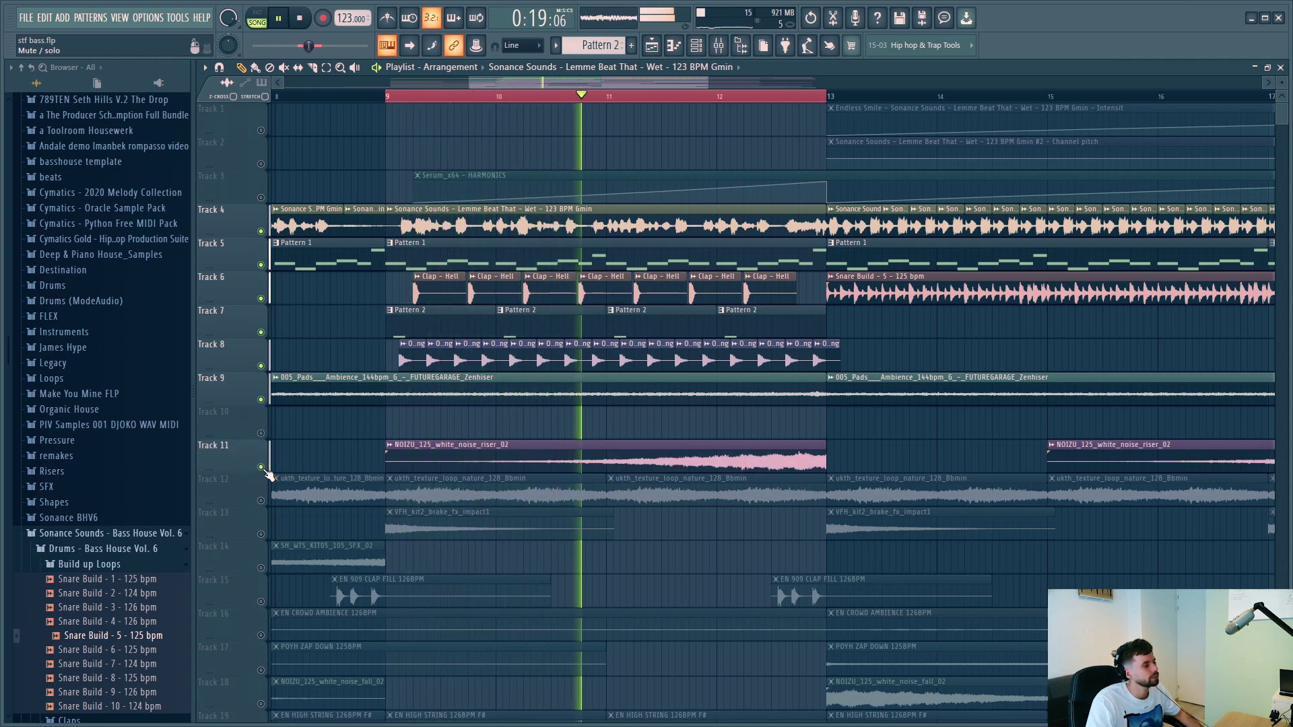
double_click(560, 462)
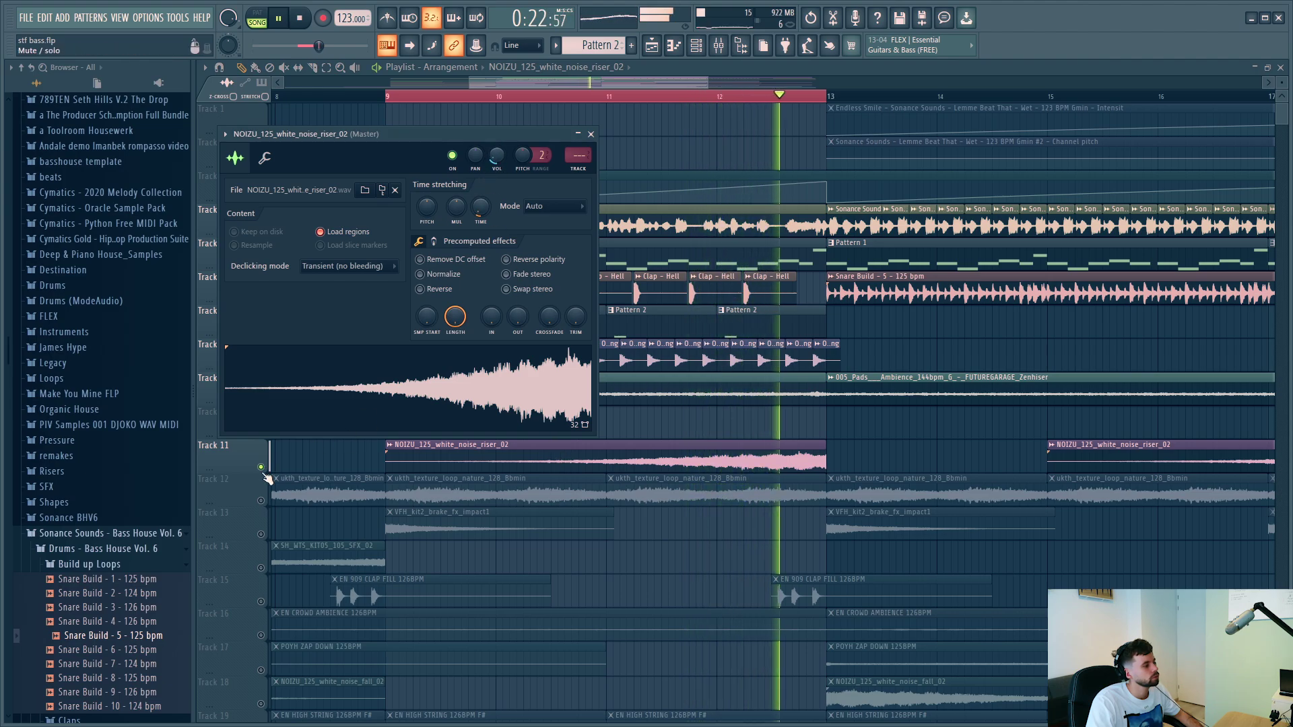
Unmute Tracks 12 and 13, and check the channel settings of the nature texture loop and the brake impact.
left_click(261, 500)
double_click(404, 495)
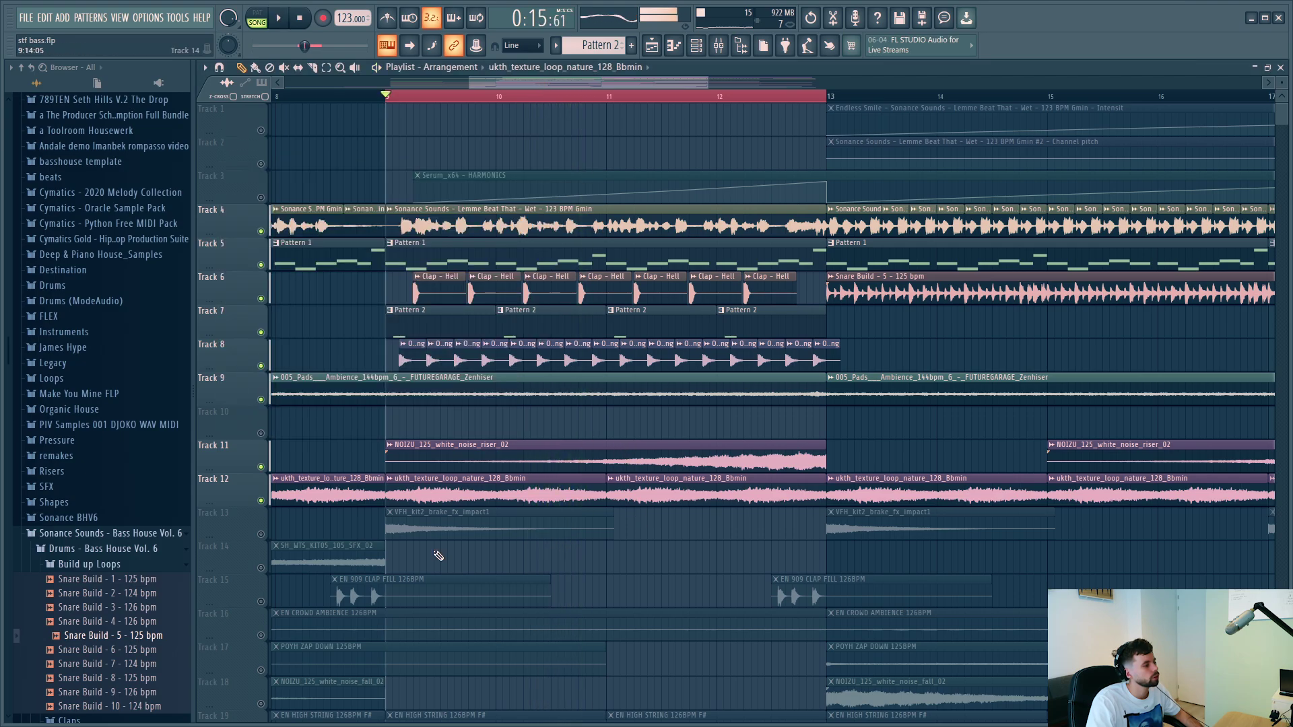
key("space")
left_click(261, 534)
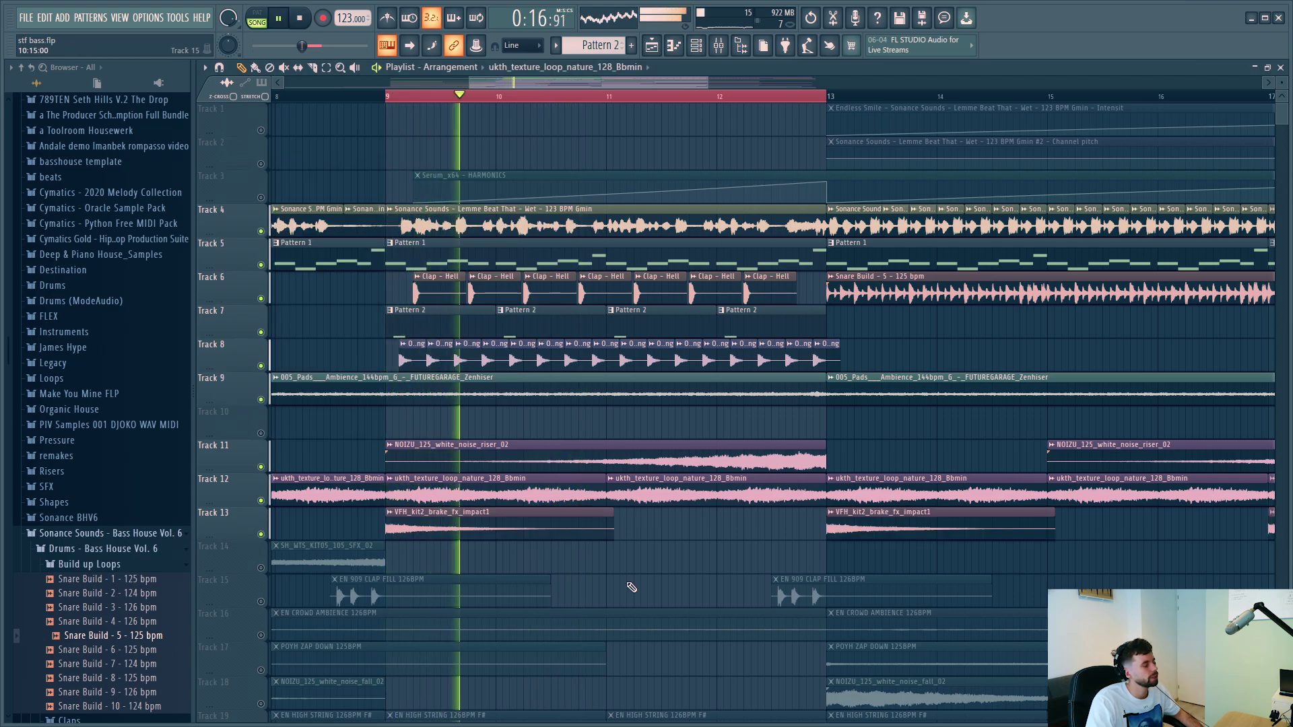
scroll(557, 519, "down", 2)
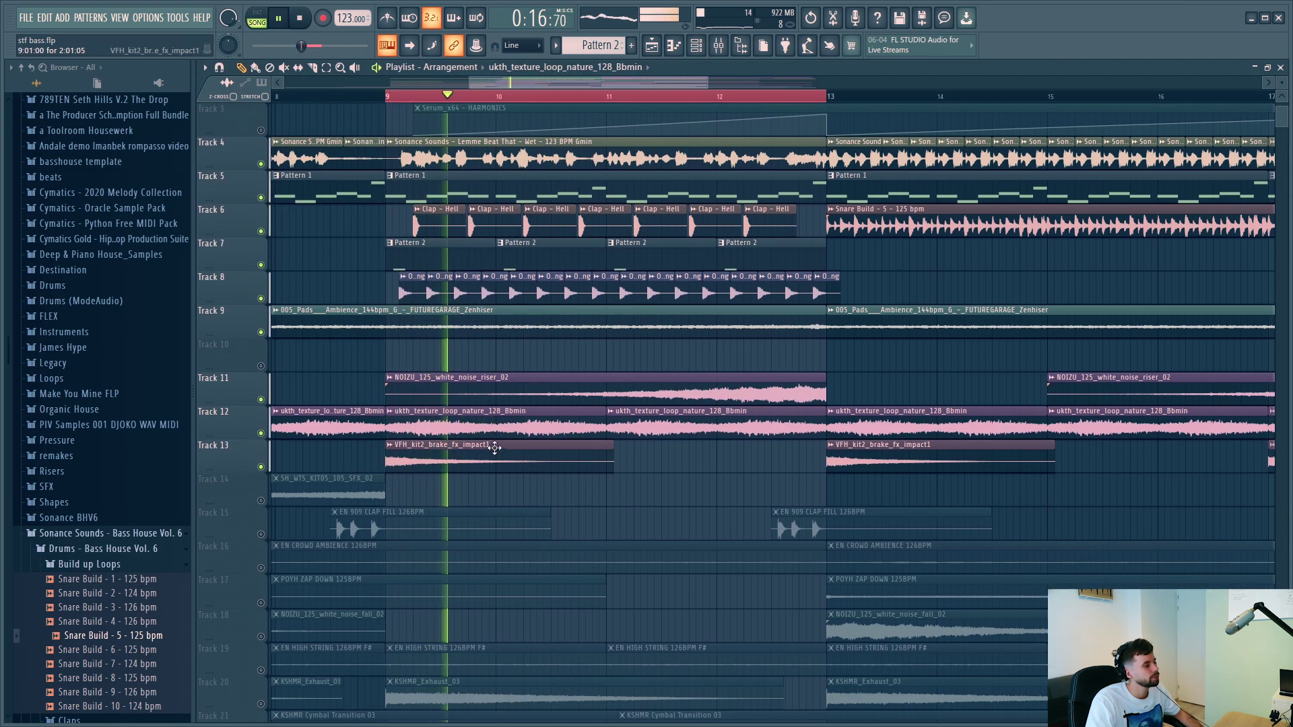
double_click(495, 448)
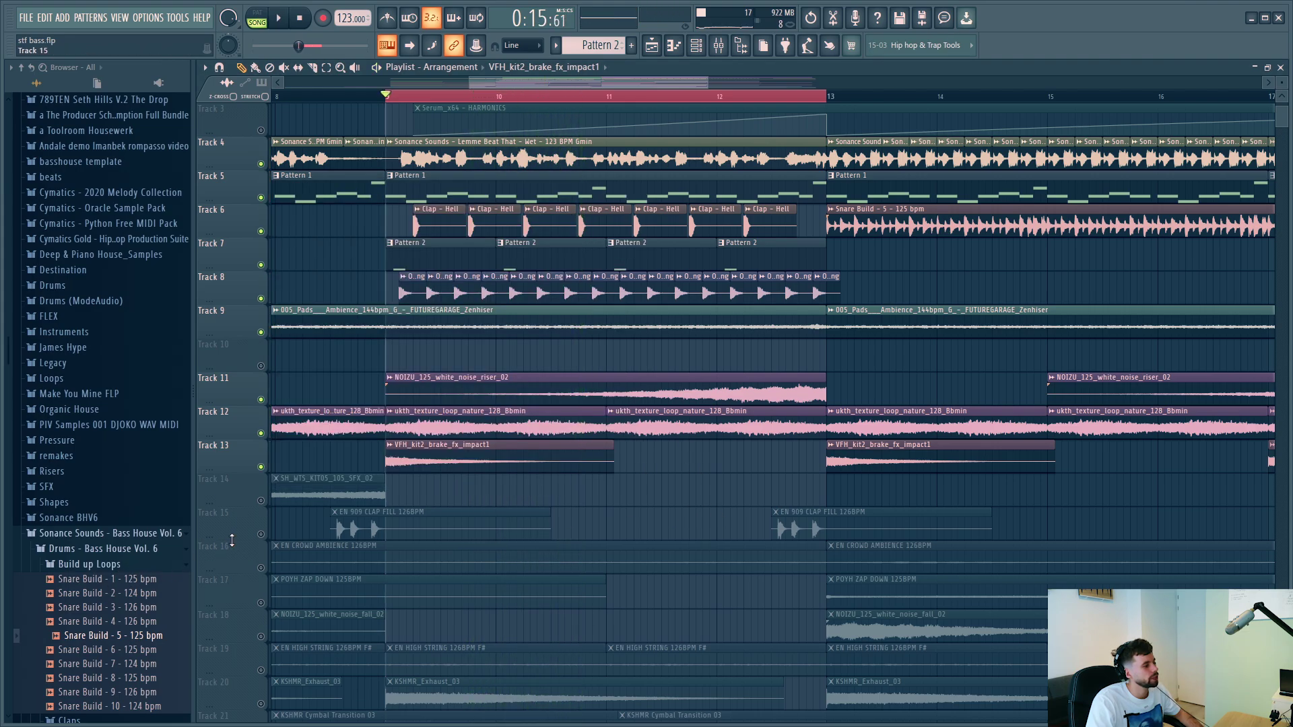
Unmute Tracks 19, 20 and 21, and check the channel volumes of the KSHMR Cymbal Transition and EN HIGH STRING samples.
scroll(231, 541, "down", 4)
left_click(264, 569)
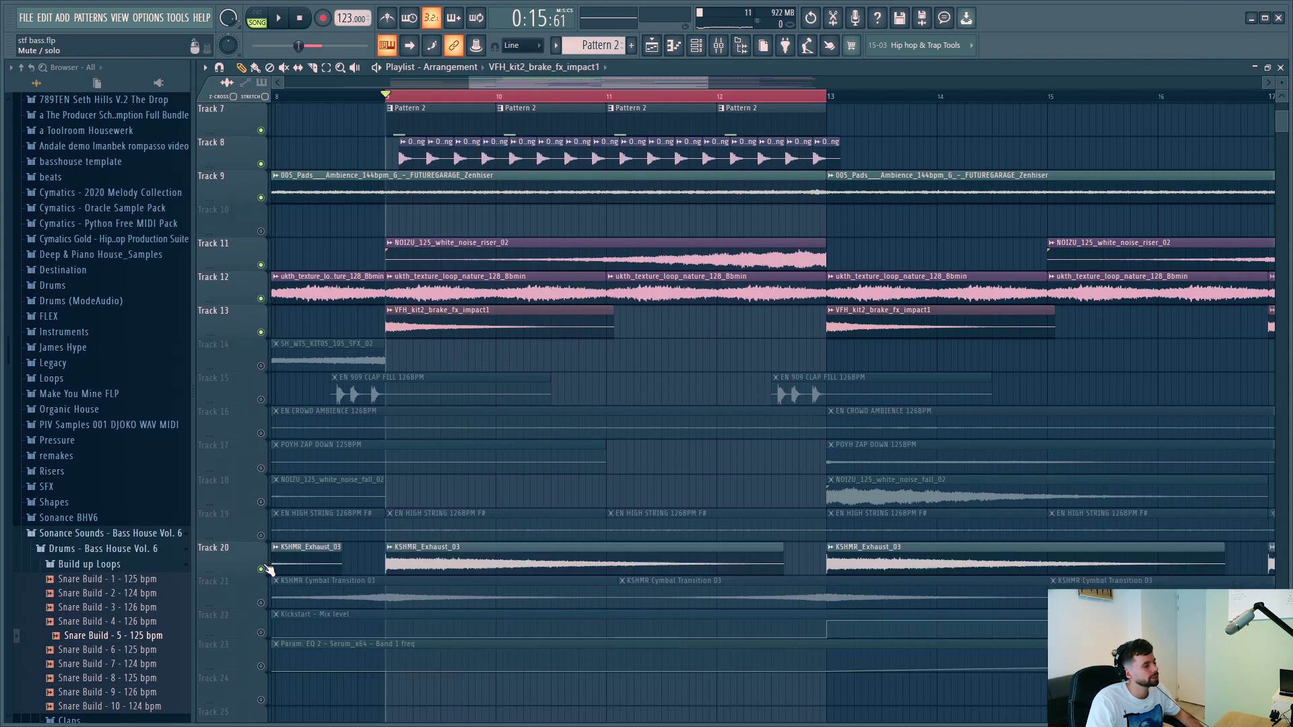
left_click(261, 602)
key("space")
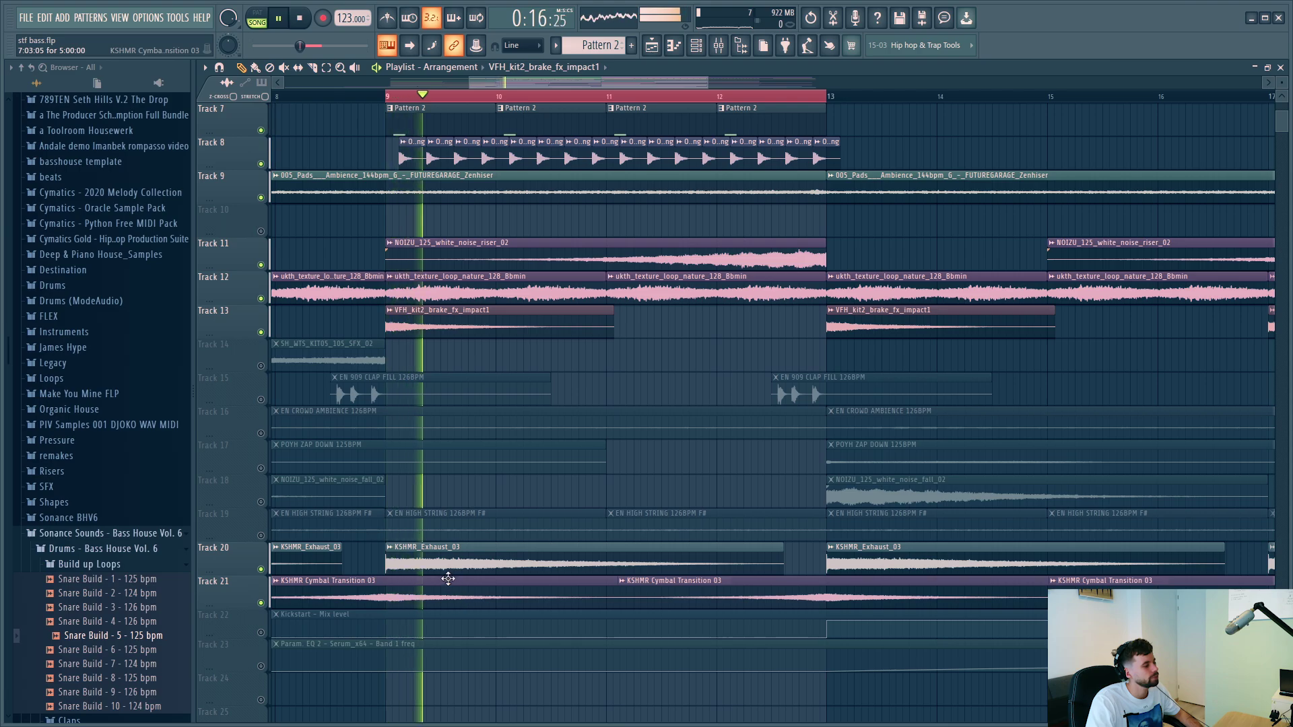
double_click(447, 577)
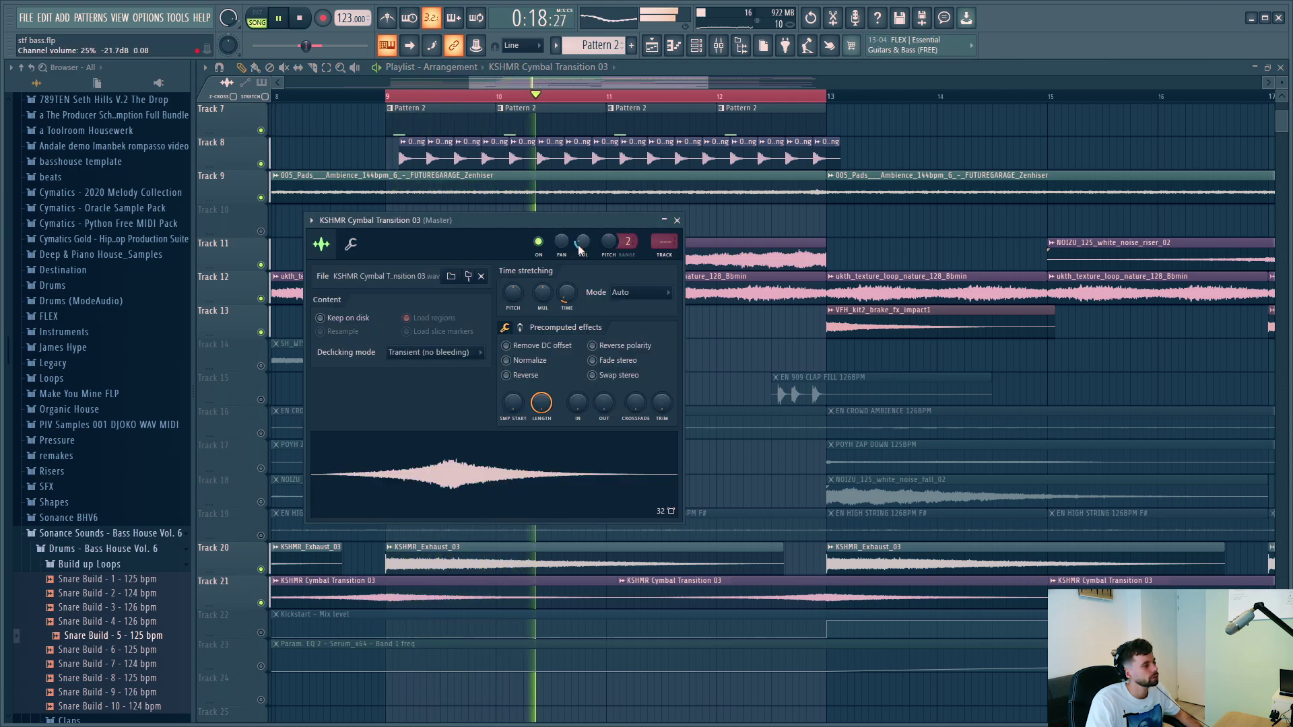
key("Escape")
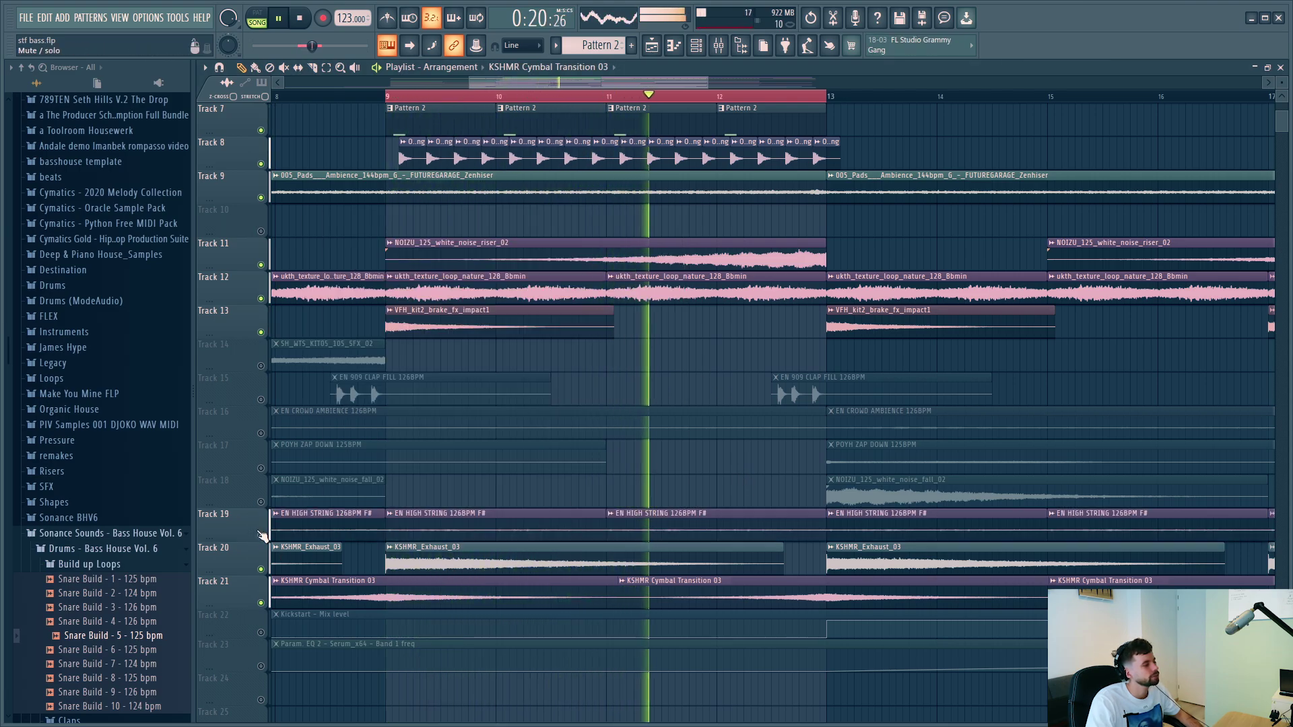
double_click(465, 516)
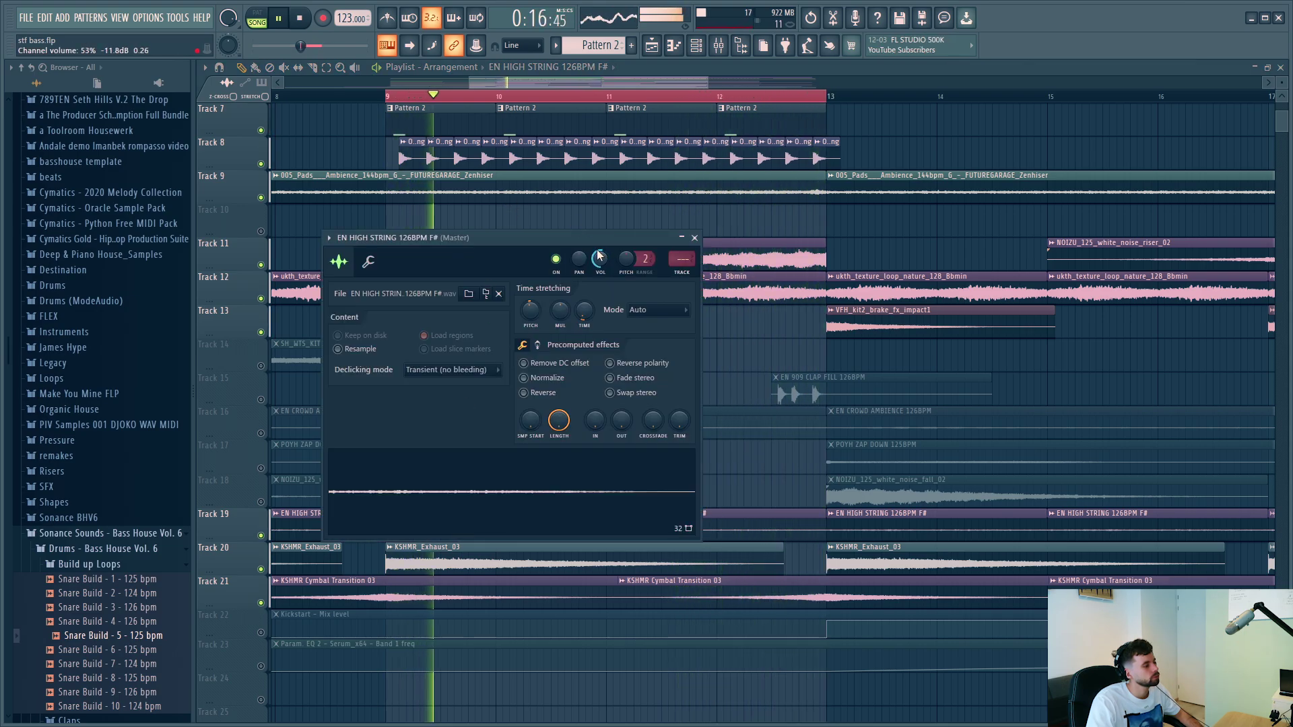
key("Escape")
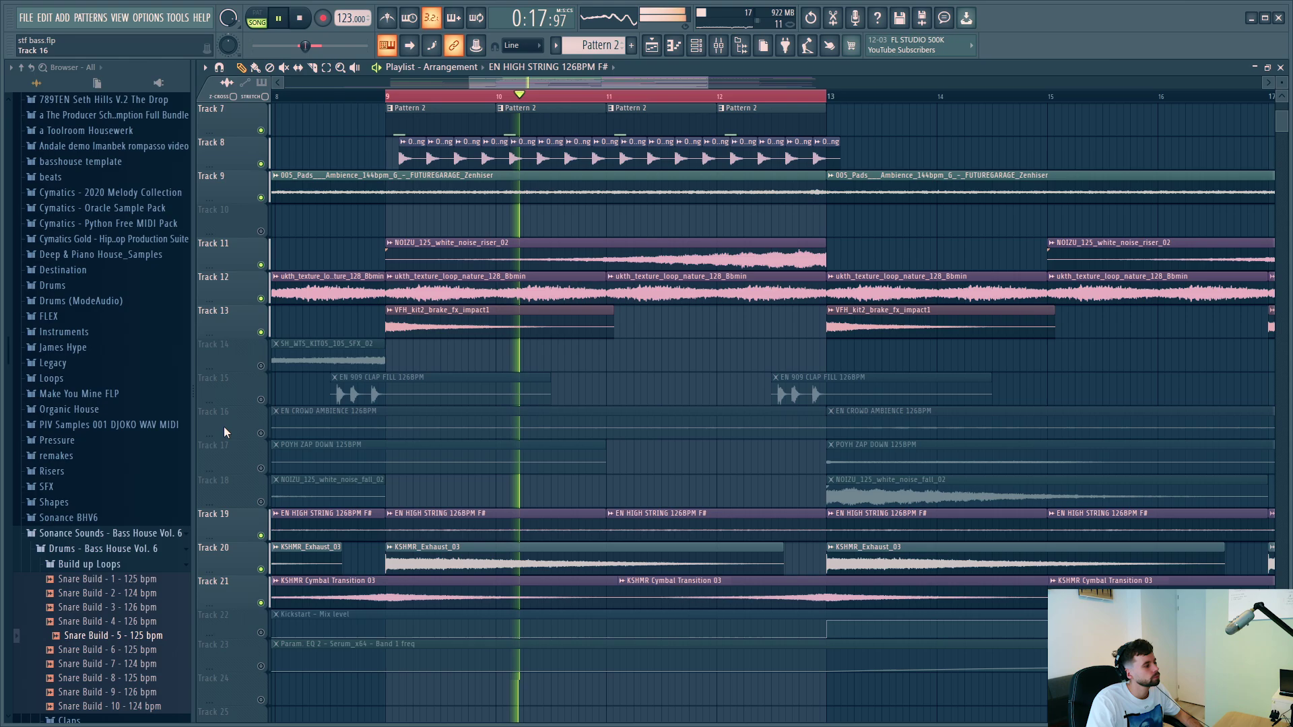
Unmute Track 15 with the clap fill, Track 16 with the crowd ambience and Track 17 with the zap down.
left_click(261, 433)
left_click(260, 469)
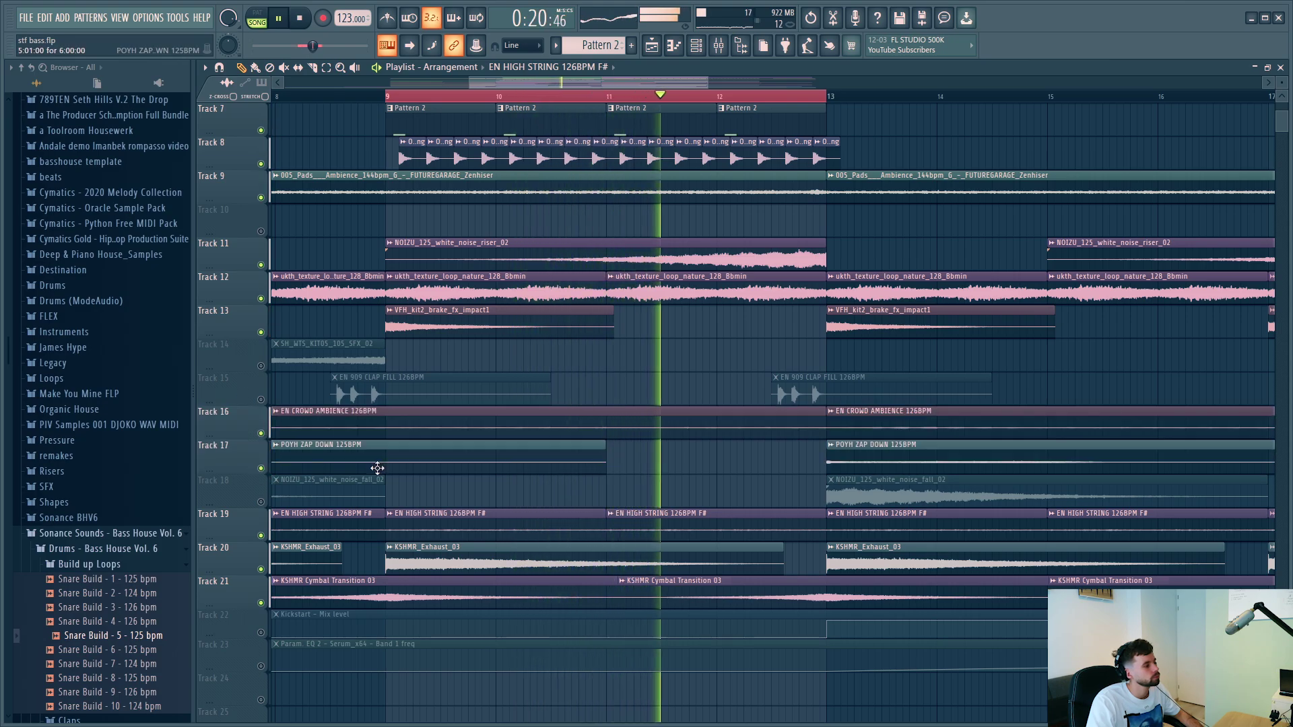
scroll(262, 615, "up", 3)
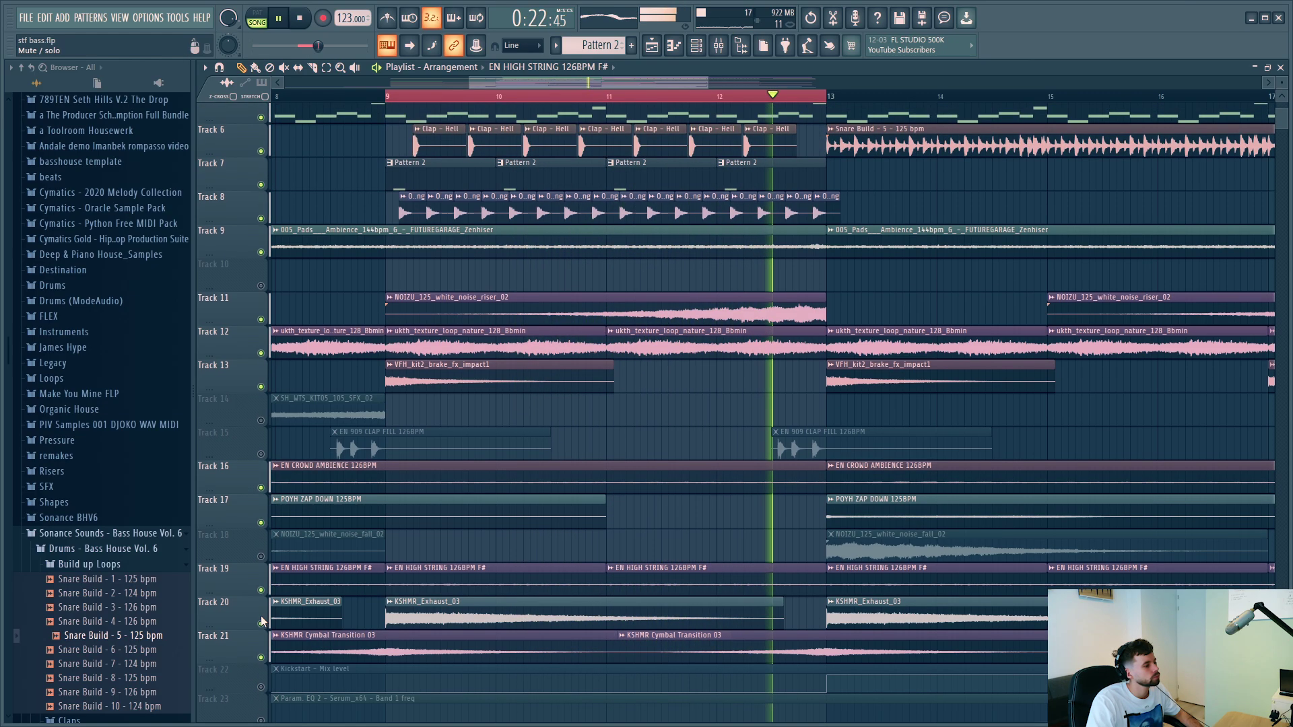
left_click(261, 501)
scroll(248, 442, "up", 2)
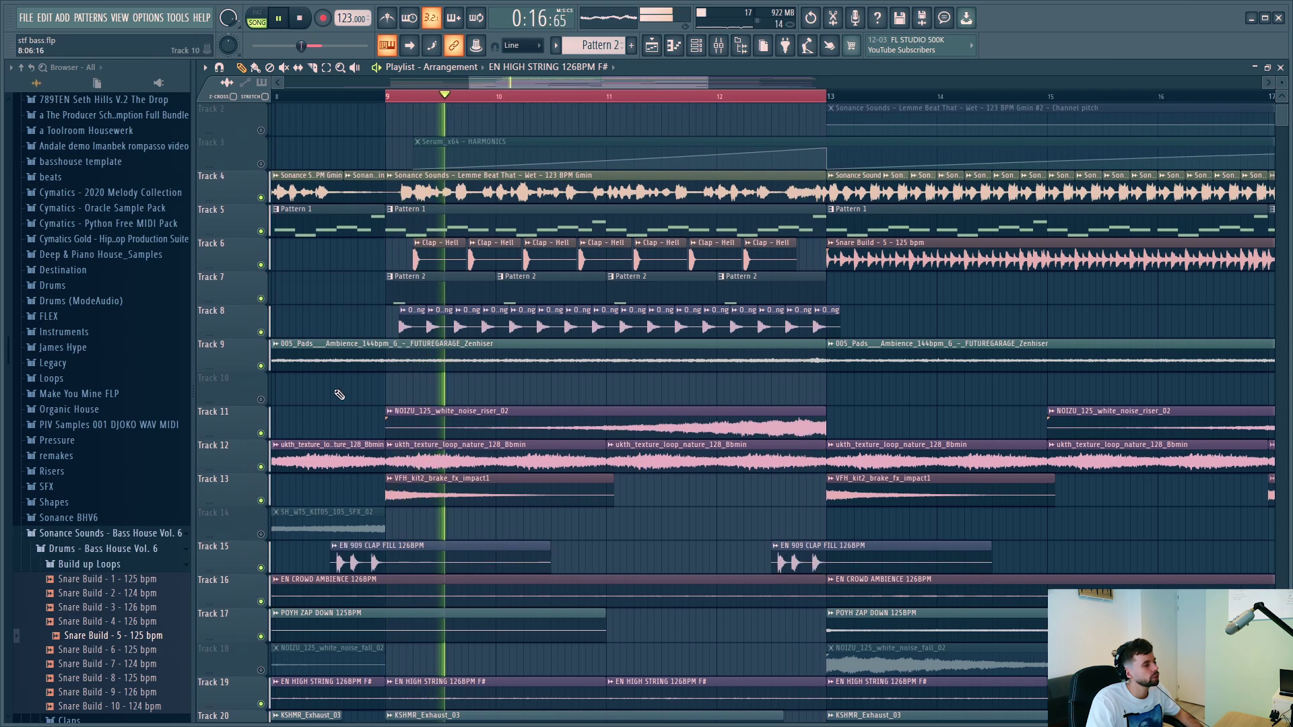
Assign EN 909 CLAP FILL to its own mixer track, routed only to DRUMBUSS and placed directly before the bus.
double_click(800, 556)
key("ctrl+l")
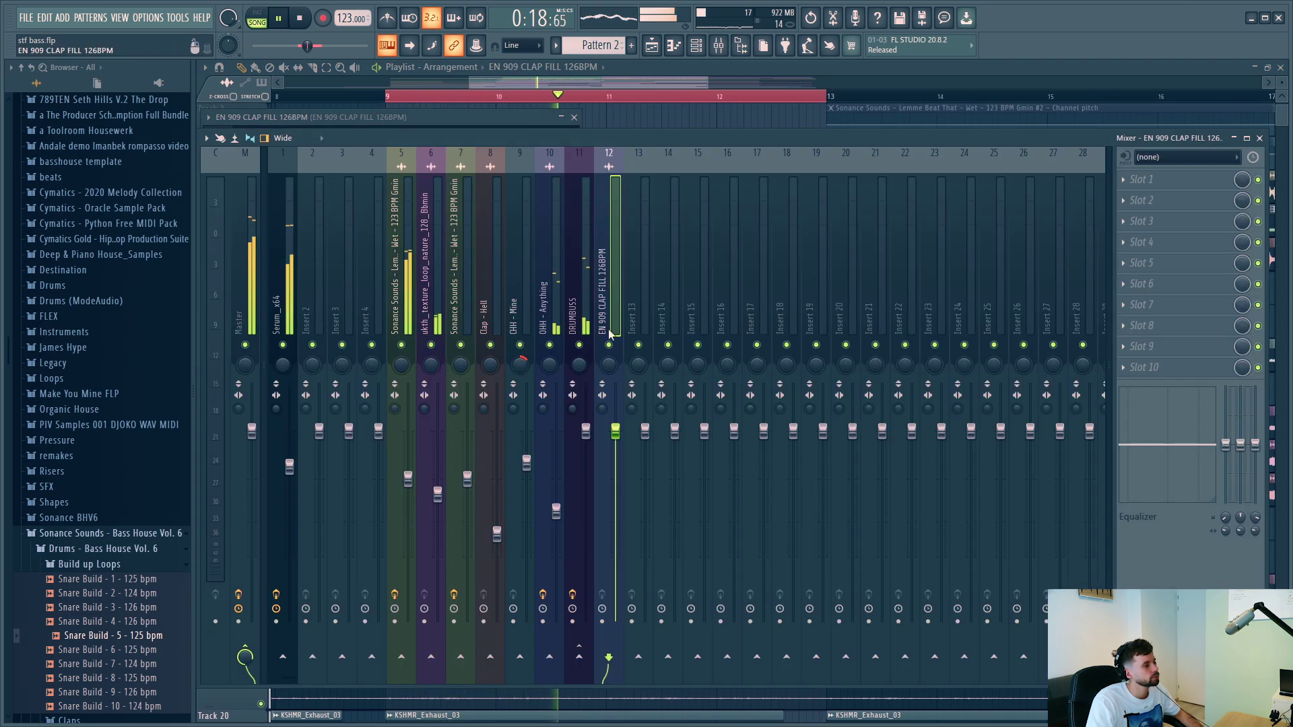
right_click(579, 657)
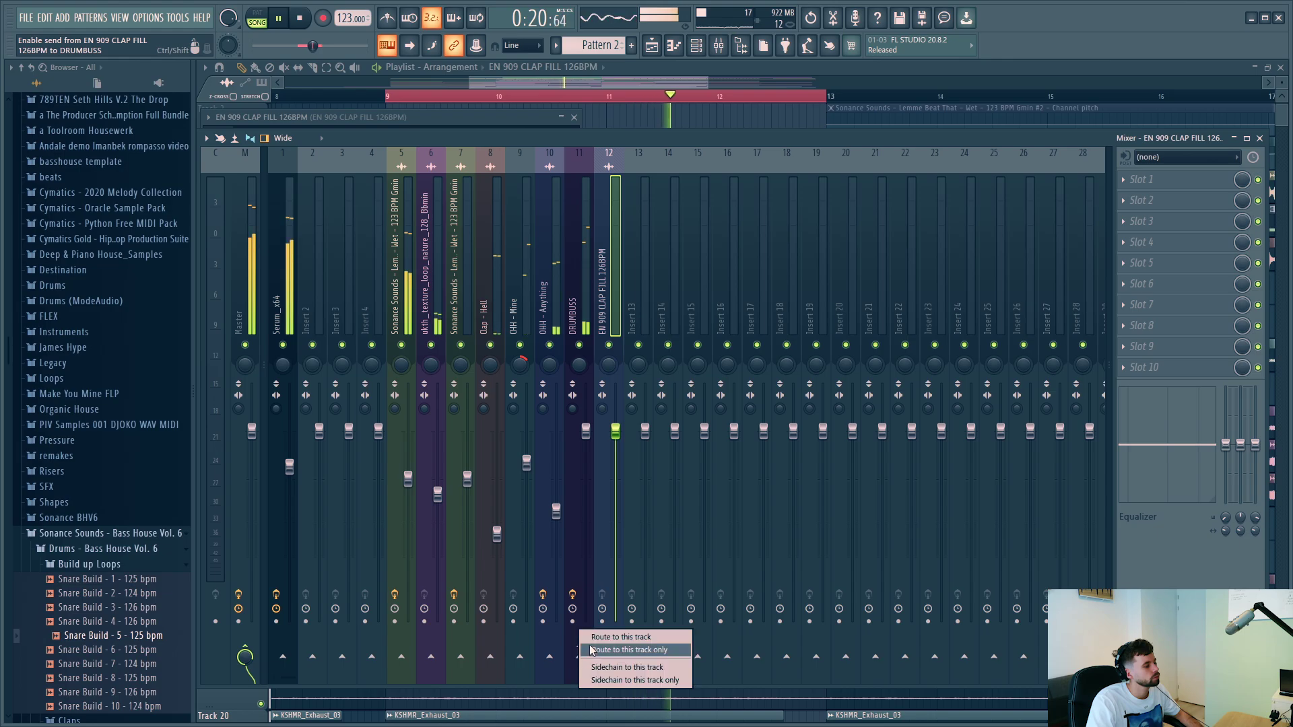
left_click(626, 636)
key("alt+Left")
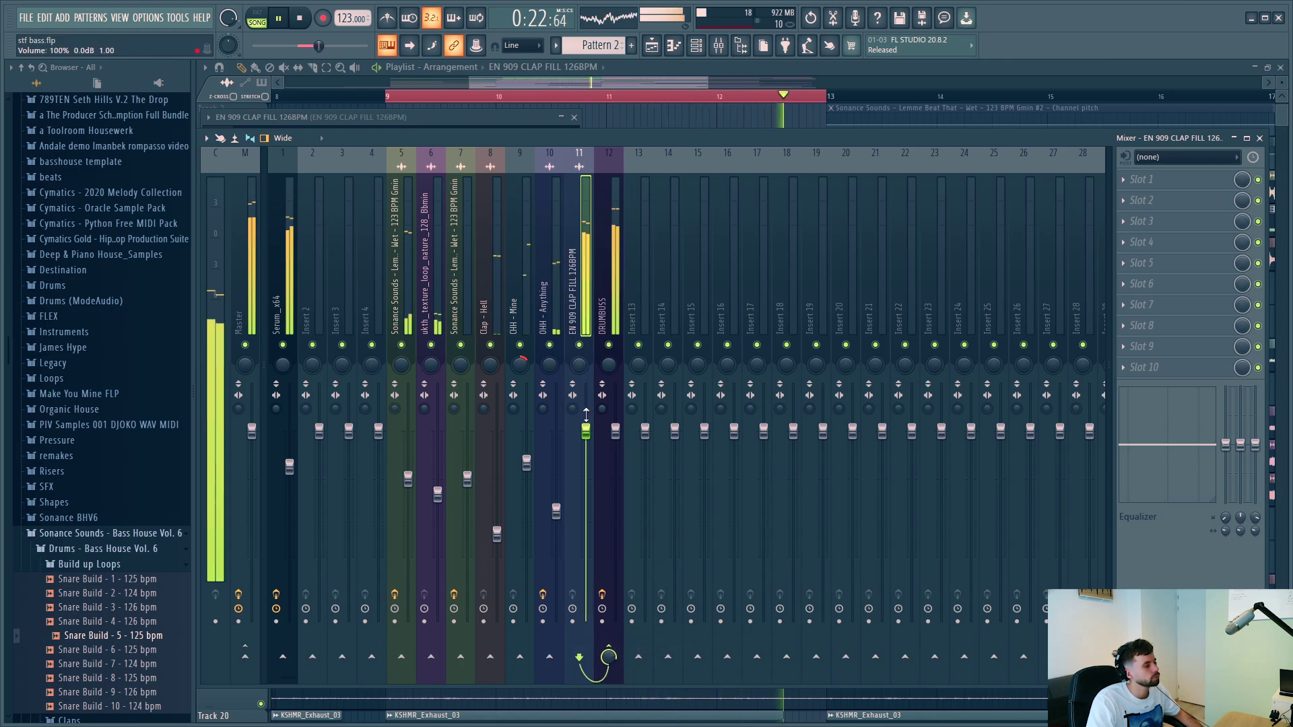
Lower the EN 909 CLAP FILL mixer volume and add Pro-Q 3 with a bell boost of about 3 dB in the highs.
left_click_drag(586, 431, 586, 471)
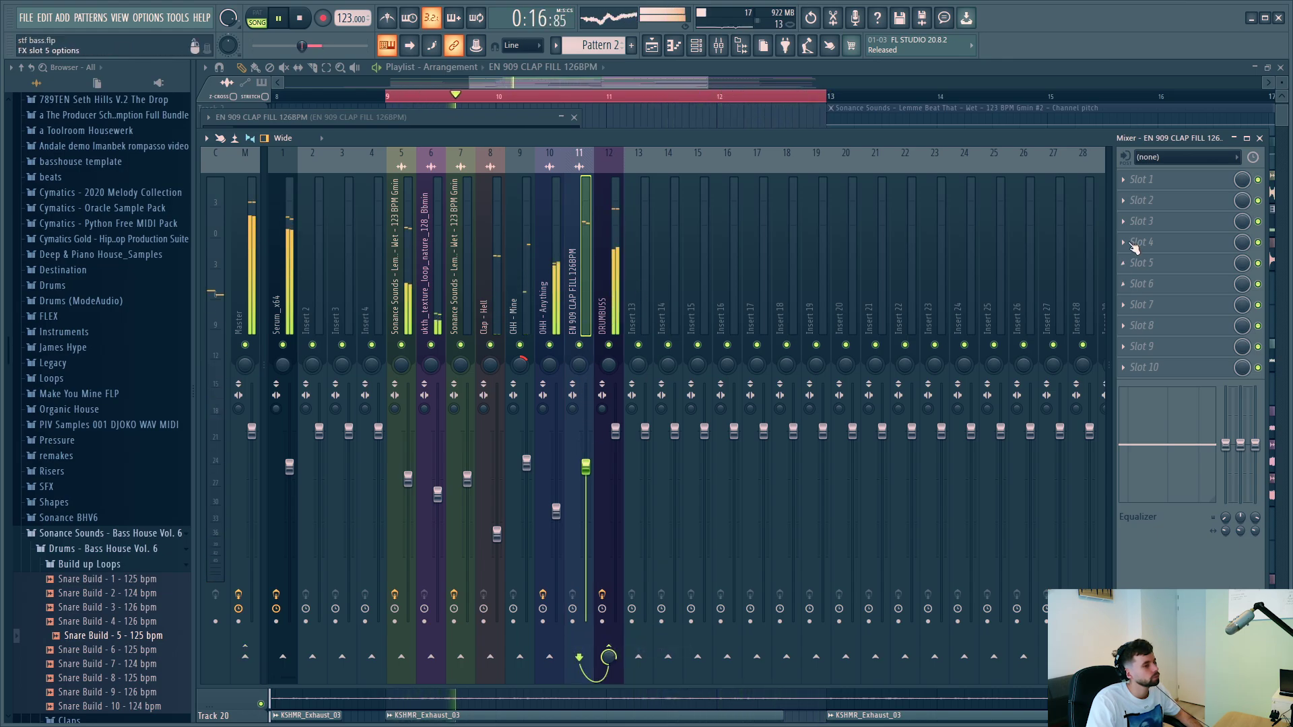
left_click(1145, 180)
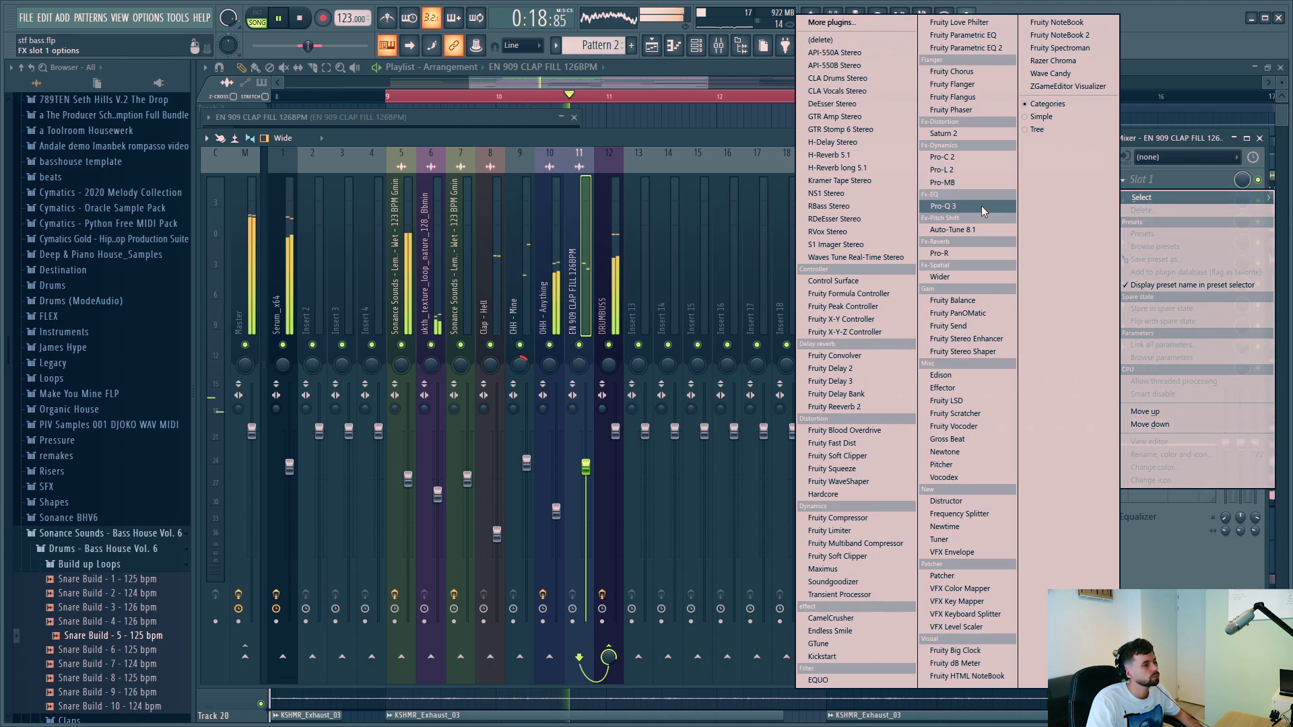
left_click(981, 207)
left_click_drag(635, 283, 634, 269)
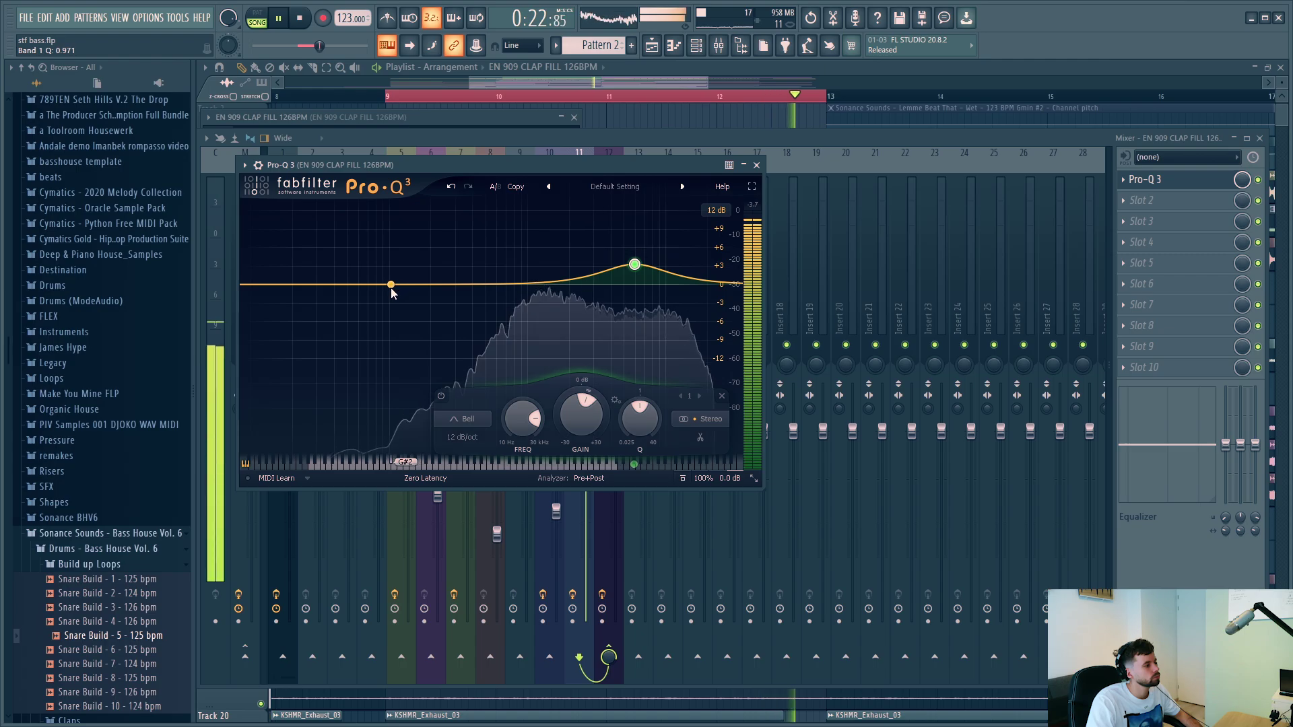
Add an 18 dB/oct low cut at about 370 Hz to the clap fill's Pro-Q 3.
left_click(455, 284)
right_click(455, 284)
mouse_move(501, 340)
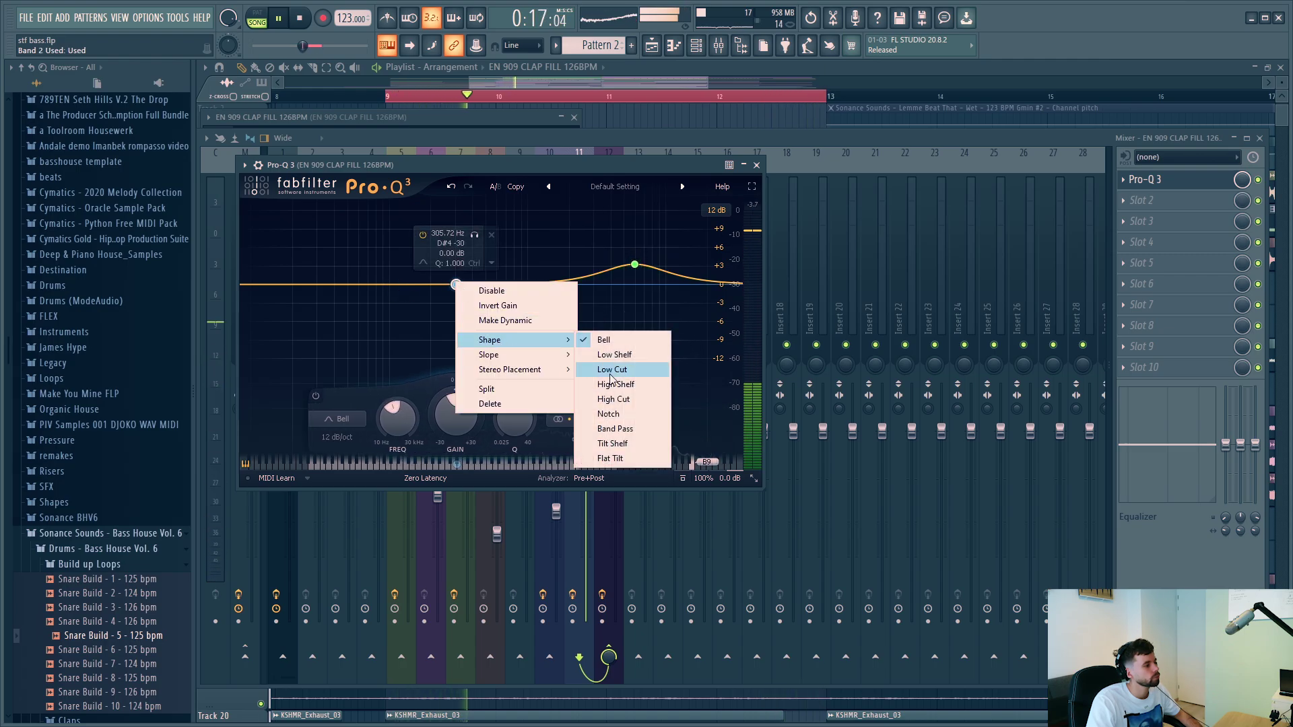
left_click(610, 369)
left_click_drag(455, 286, 472, 295)
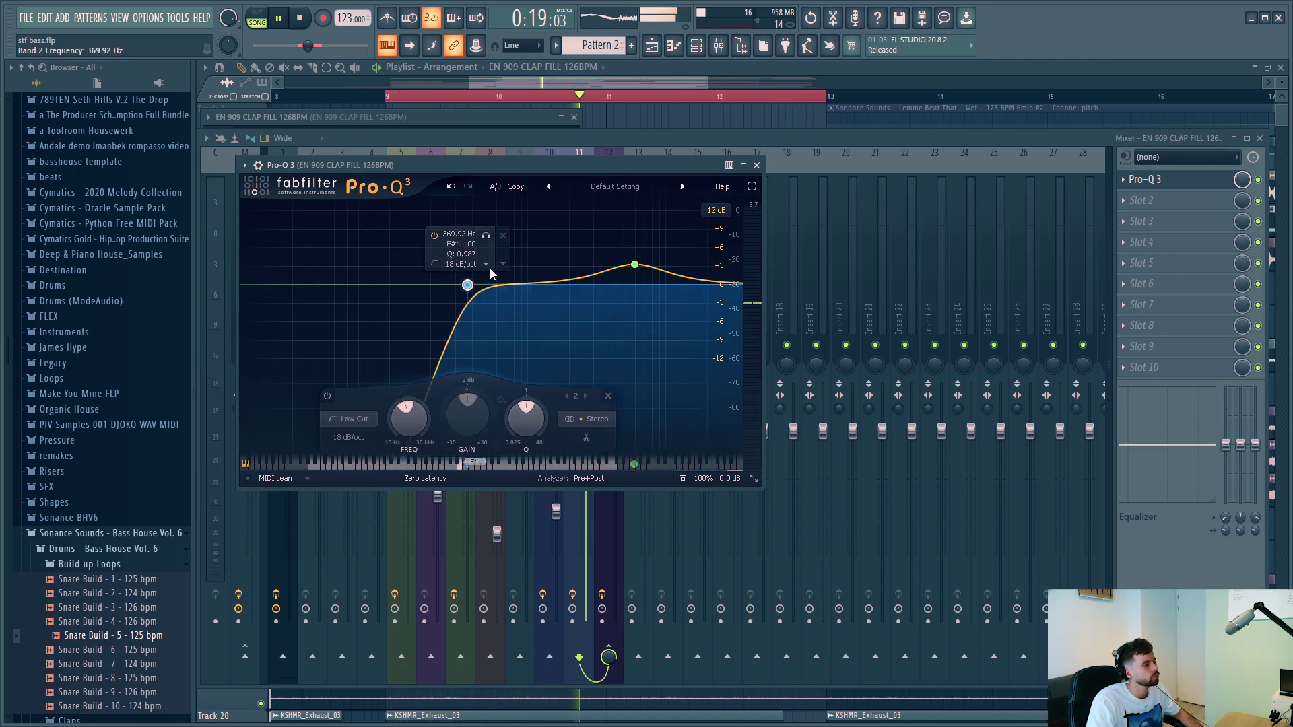
Unmute Track 3 with the Serum harmonics automation, Track 10 with the laser one shot and Track 14 with the SFX sample, and stop playback.
key("F9")
left_click(570, 84)
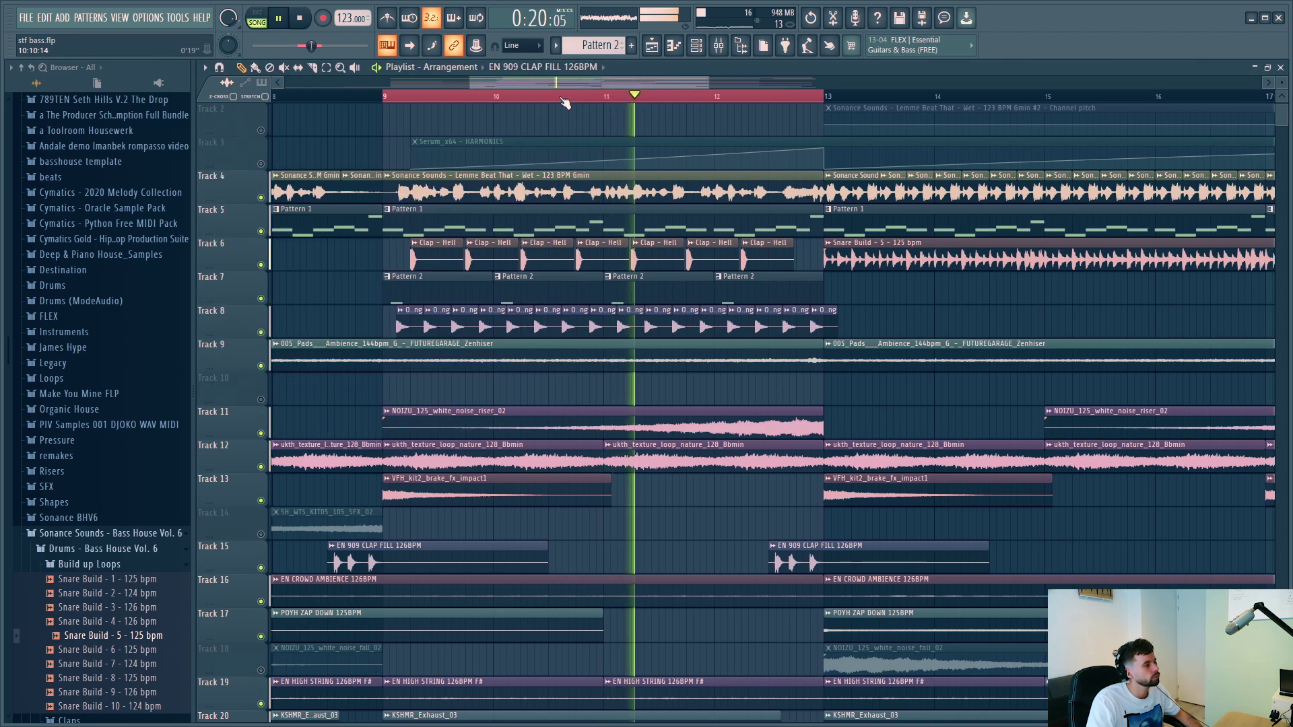
left_click(260, 164)
scroll(337, 236, "down", 4)
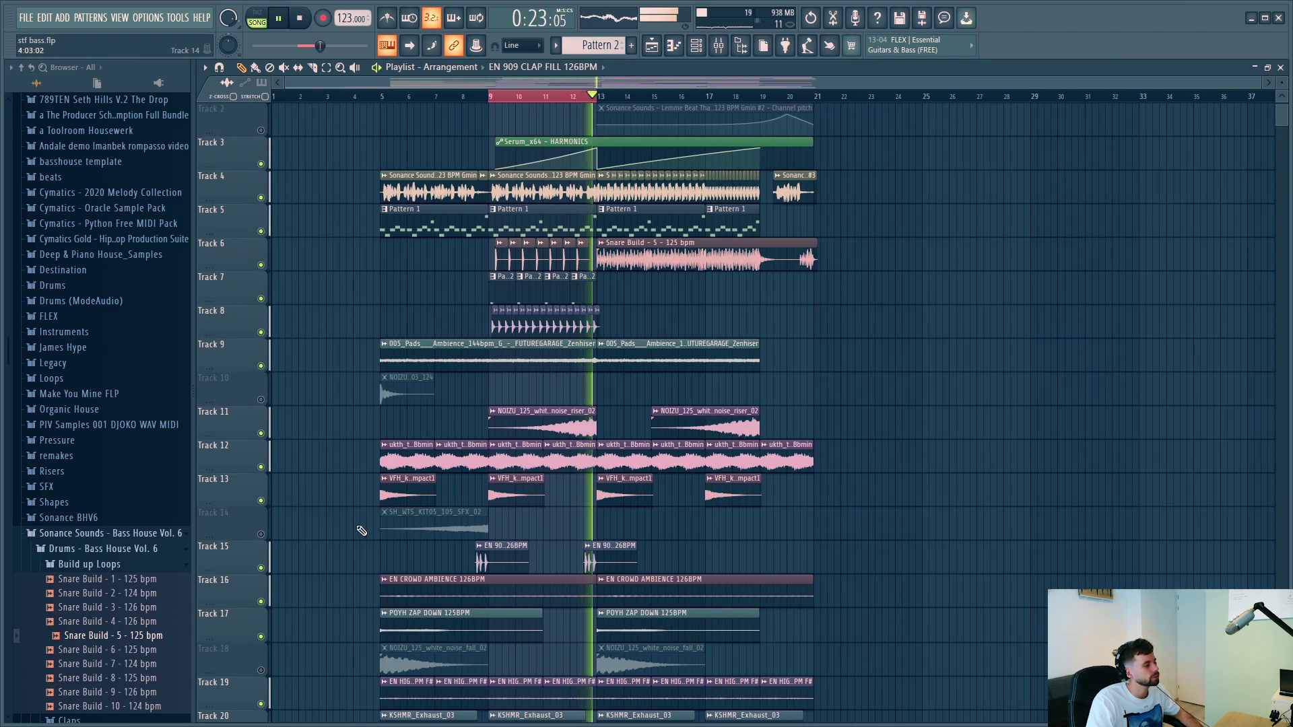
left_click(261, 534)
key("space")
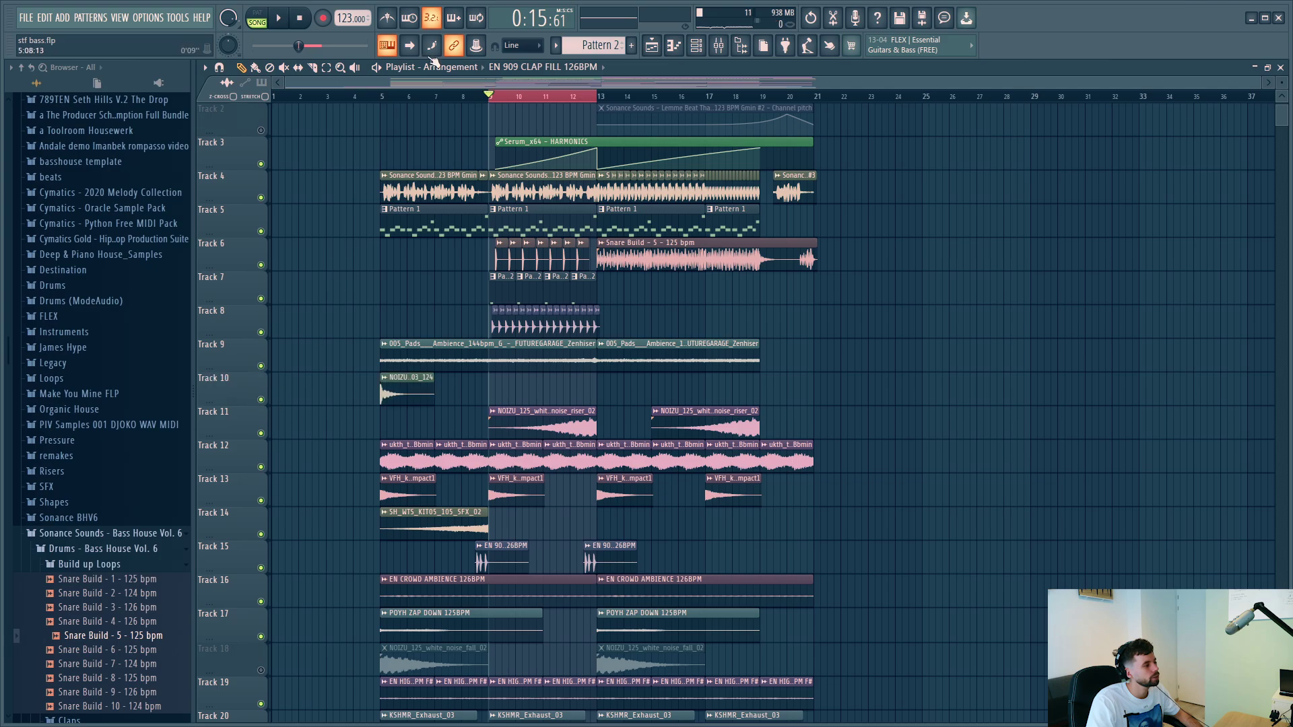
Set the playback loop to bars 13 to 23 and unmute all remaining tracks, including the channel pitch automation and the white noise fall.
scroll(508, 92, "down", 1)
left_click_drag(574, 94, 828, 155)
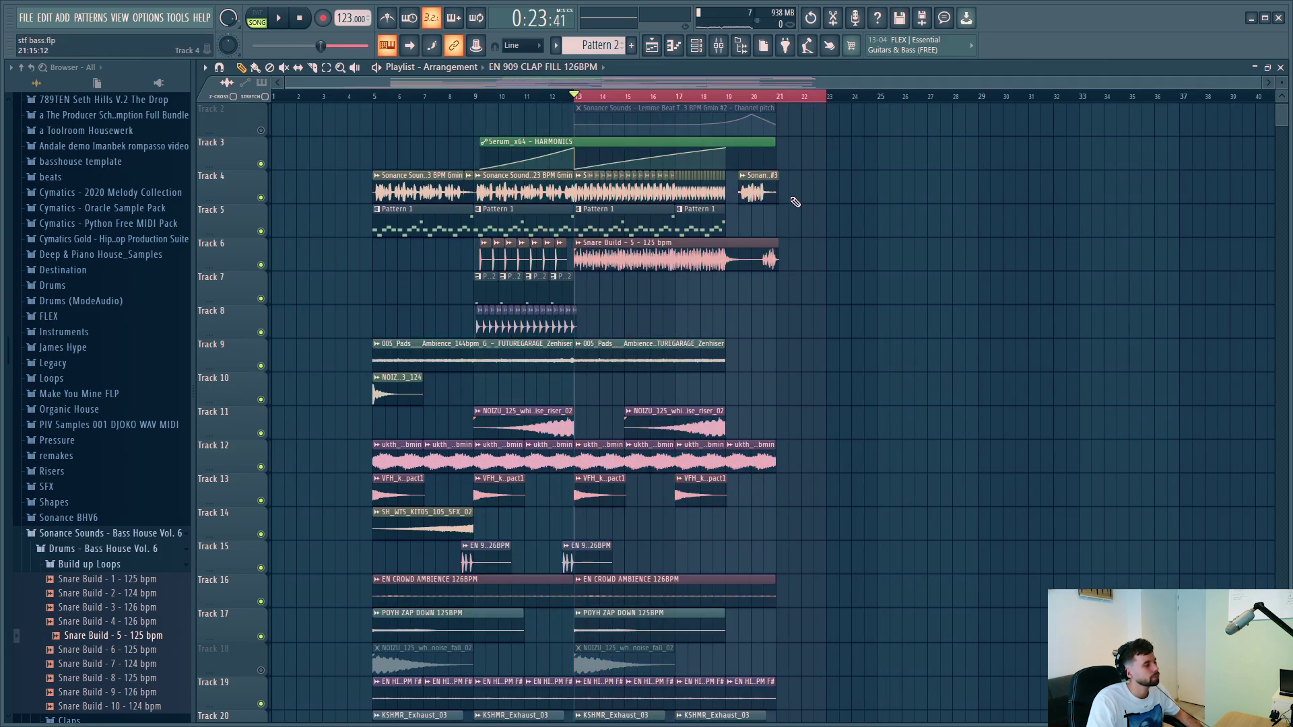
right_click(260, 130)
right_click(261, 130)
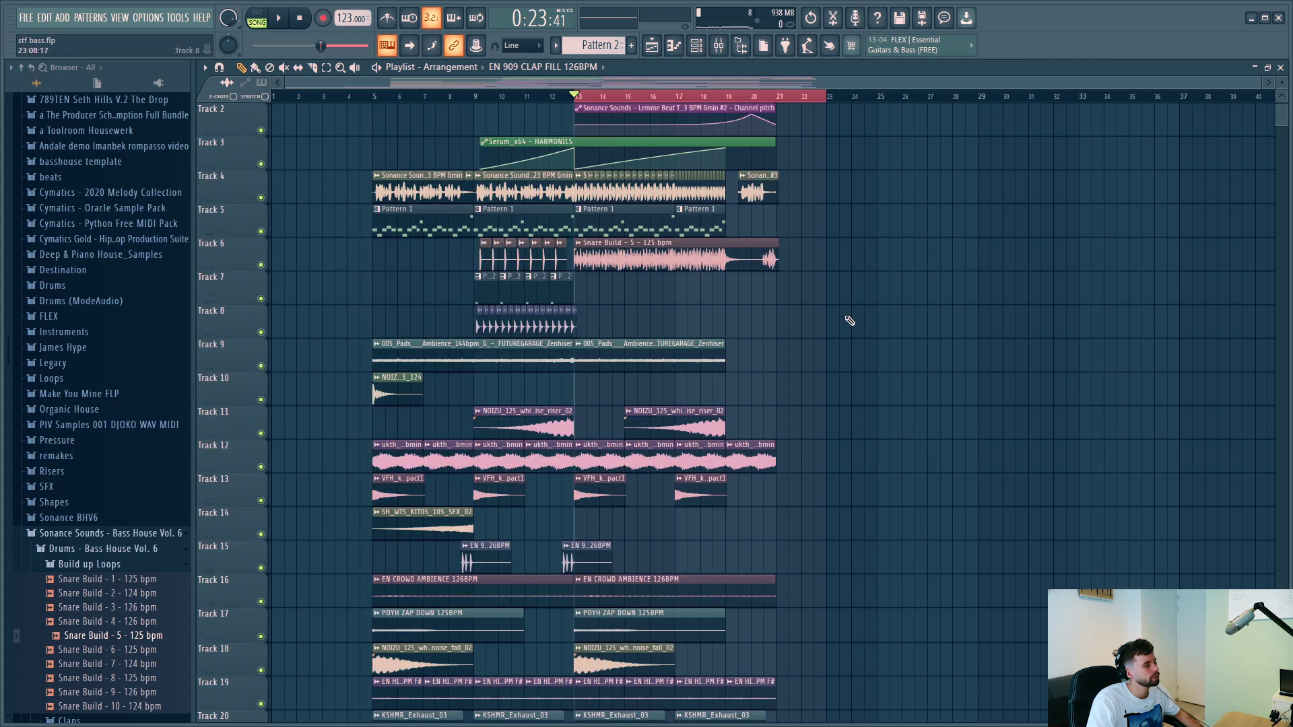
Assign the Snare Build - 5 sample to its own mixer track 13 and lower its volume to 87%.
key("space")
scroll(667, 341, "up", 3)
double_click(585, 262)
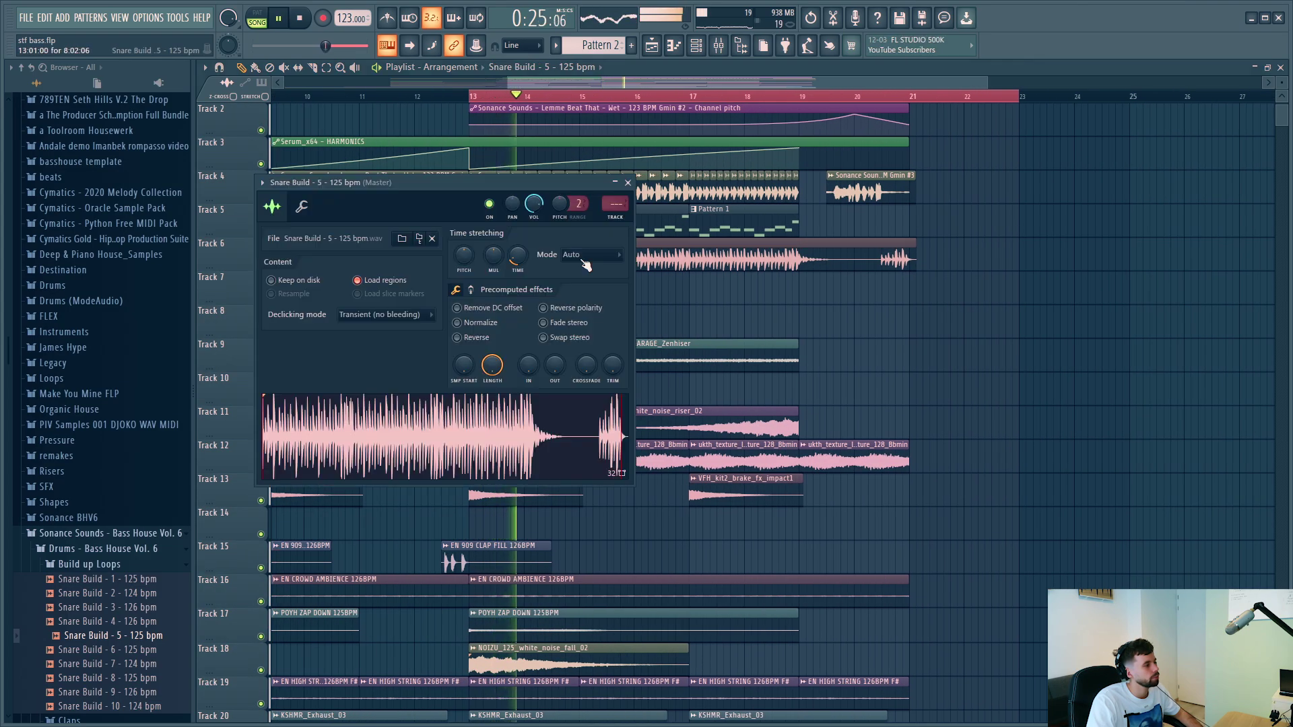
key("ctrl+l")
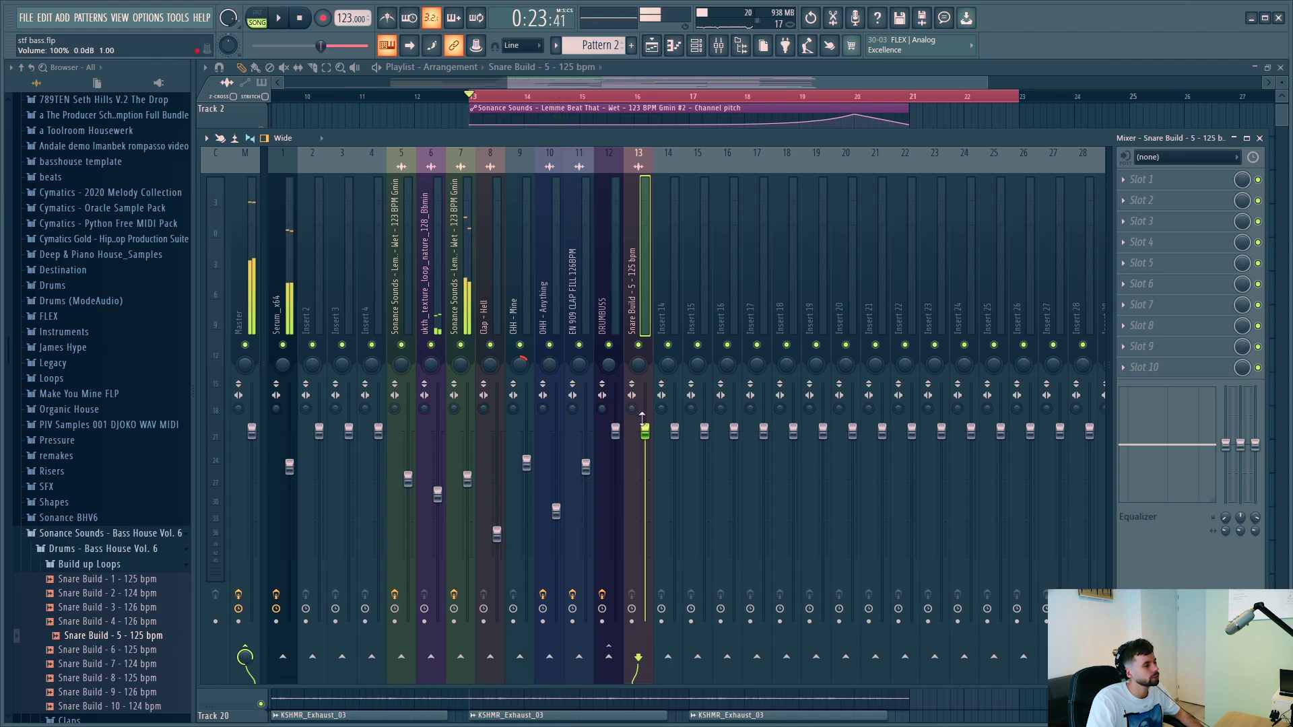
key("space")
left_click_drag(642, 419, 653, 439)
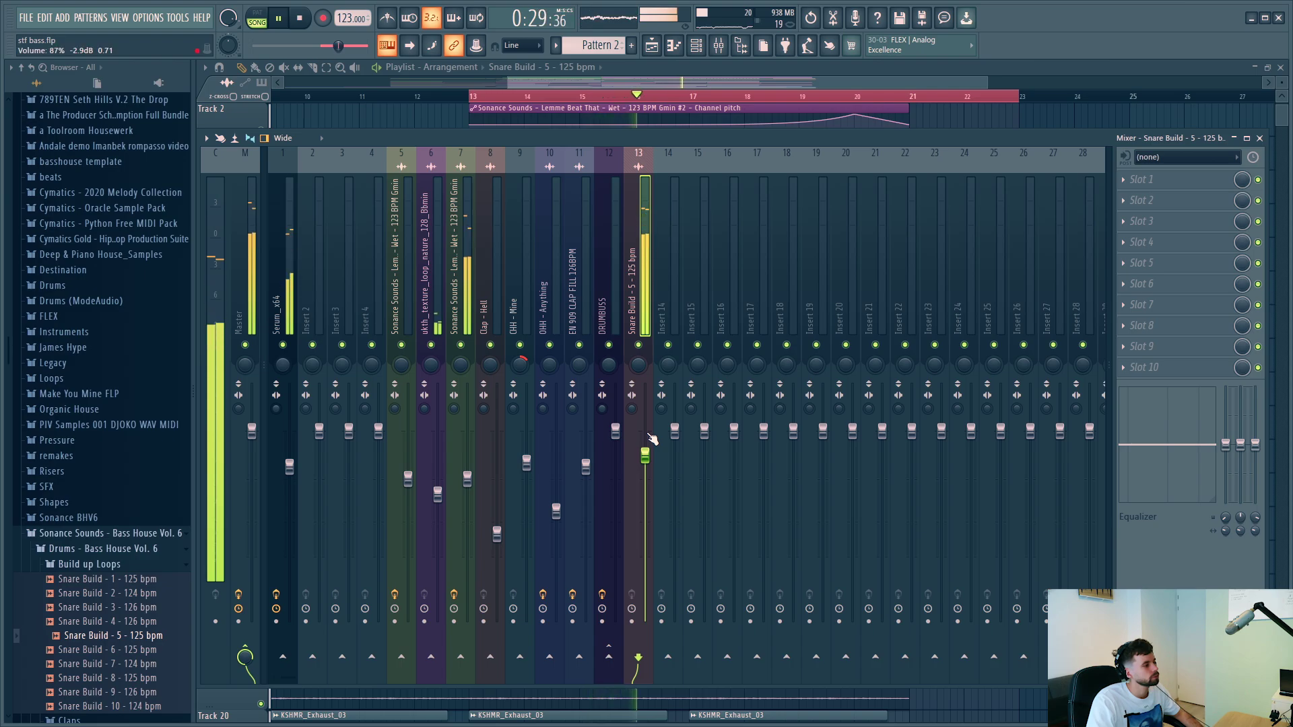
Play the build-up to its end, slightly raise the Sonance Sounds vocal on mixer track 7, and stop playback.
key("F9")
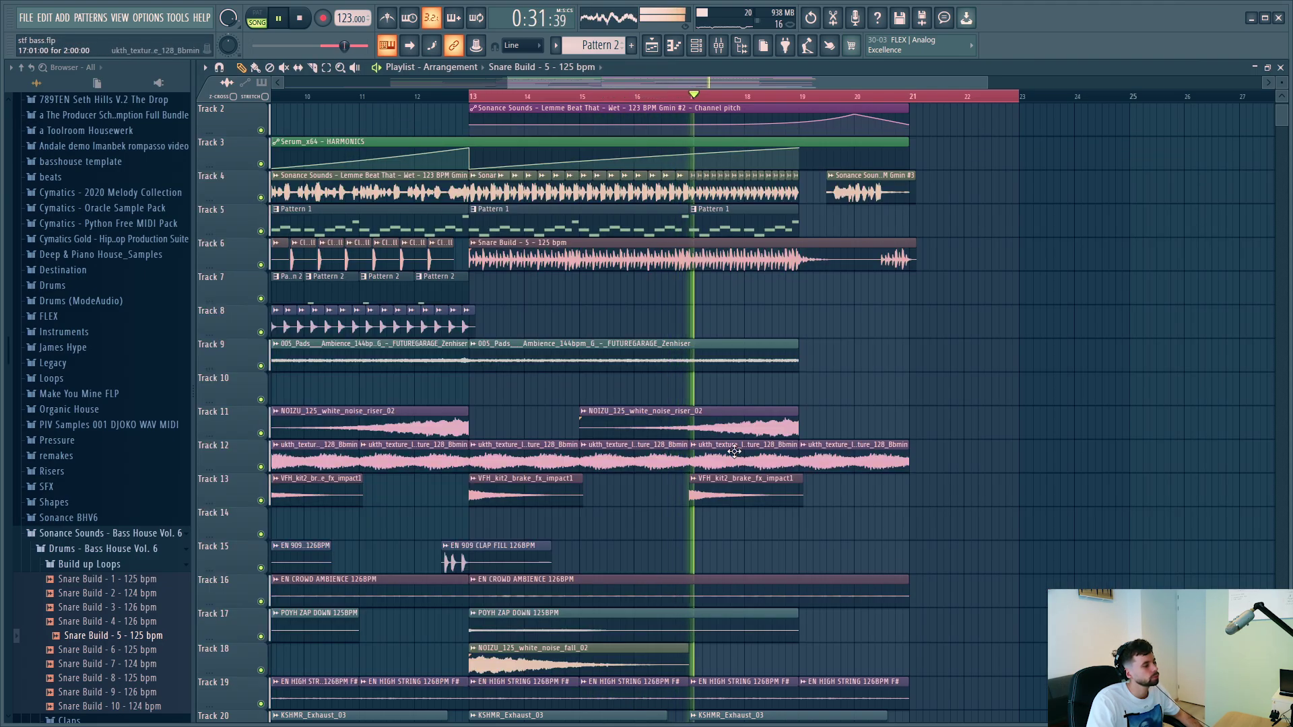
scroll(741, 449, "down", 3)
scroll(741, 450, "up", 3)
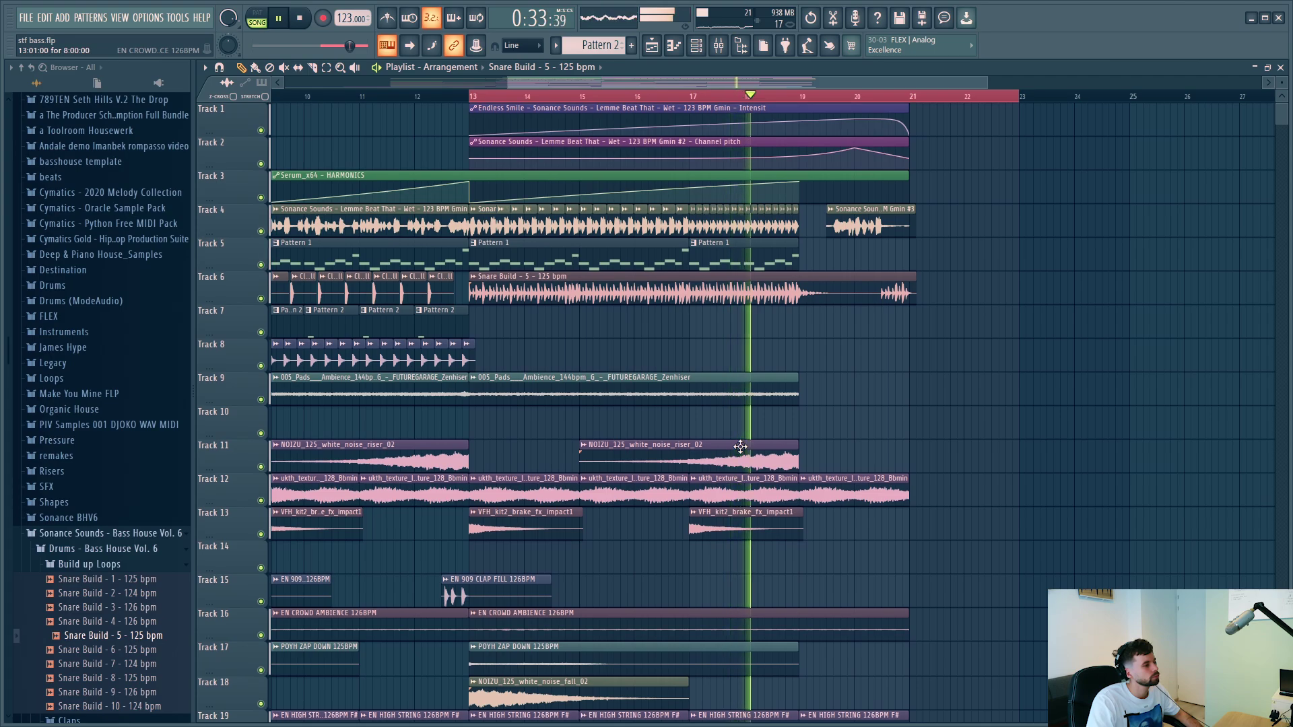
key("F9")
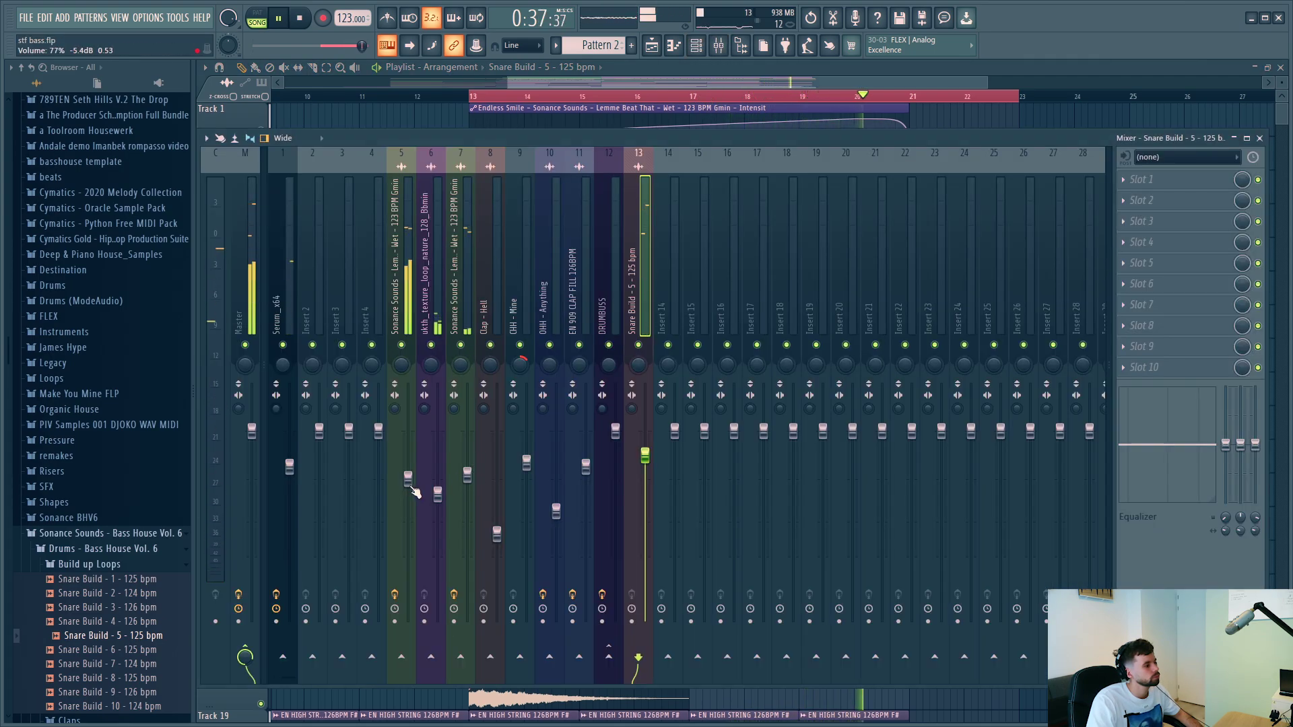
key("F9")
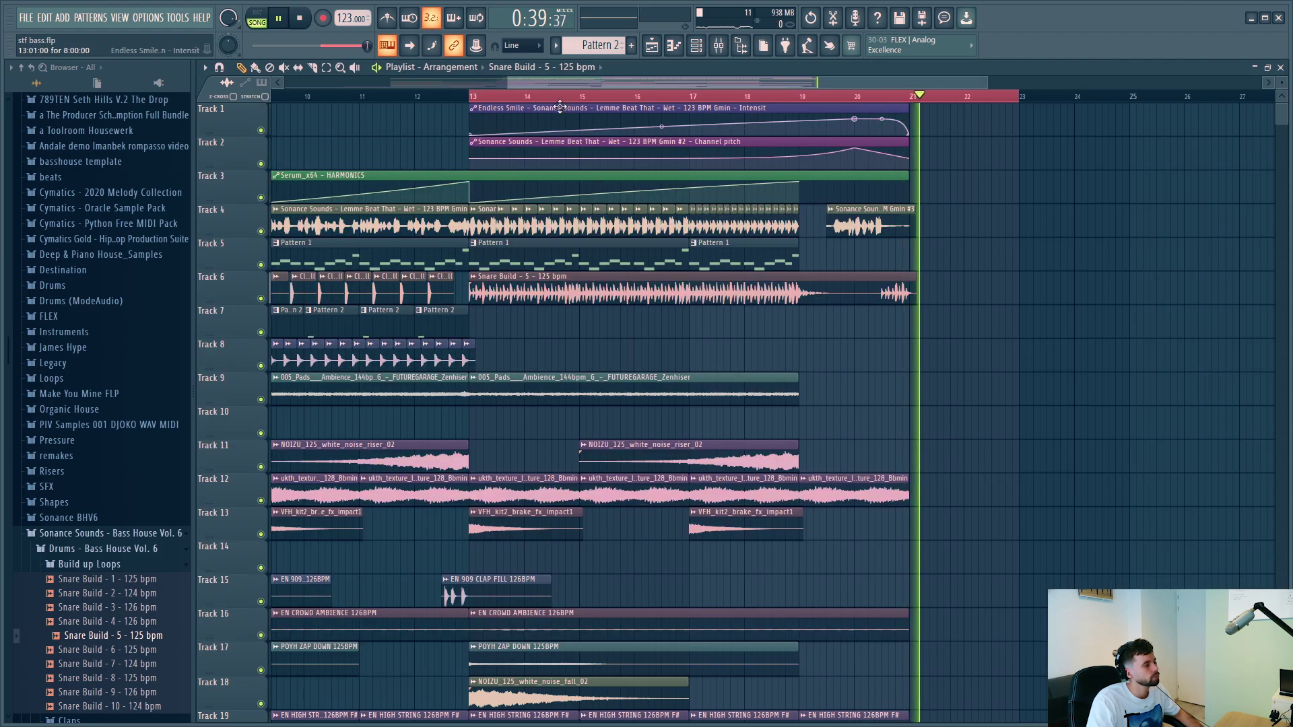
key("space")
Extend the loop to start before bar 5 and play the full arrangement, following the clips on all tracks through the build-up's ending.
scroll(668, 288, "down", 2)
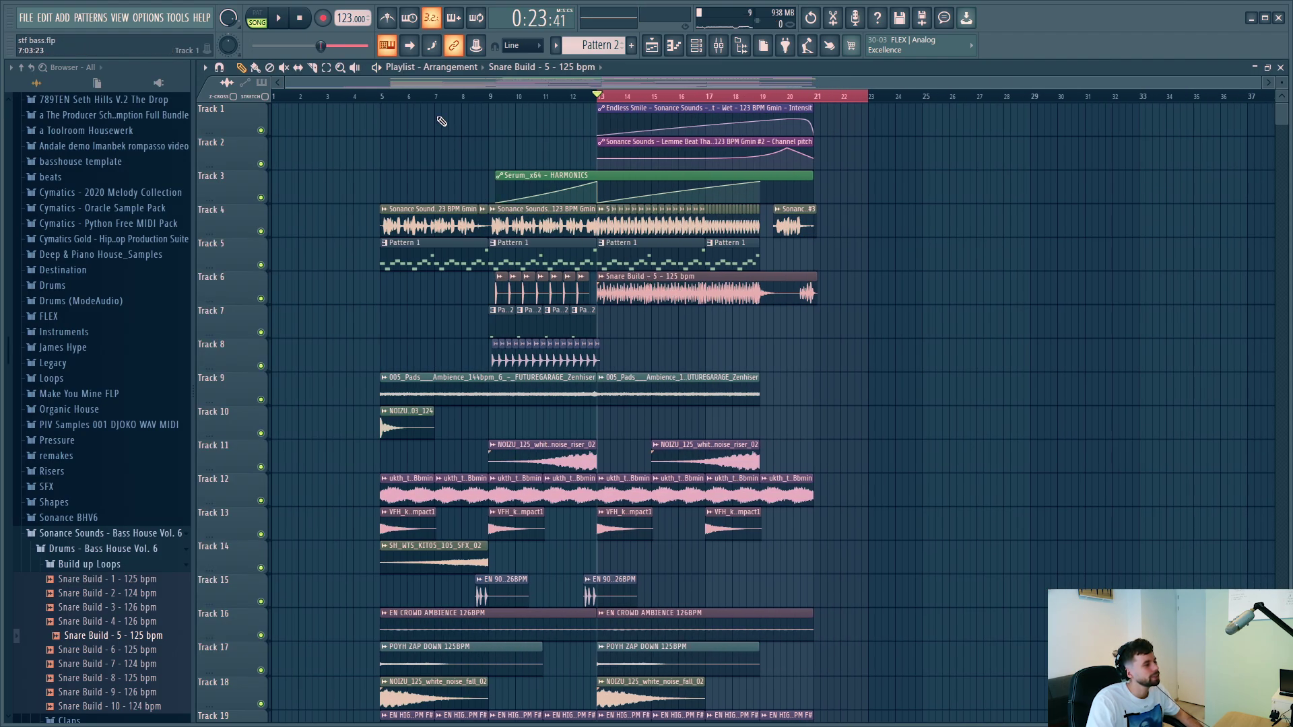
left_click(357, 99, "ctrl")
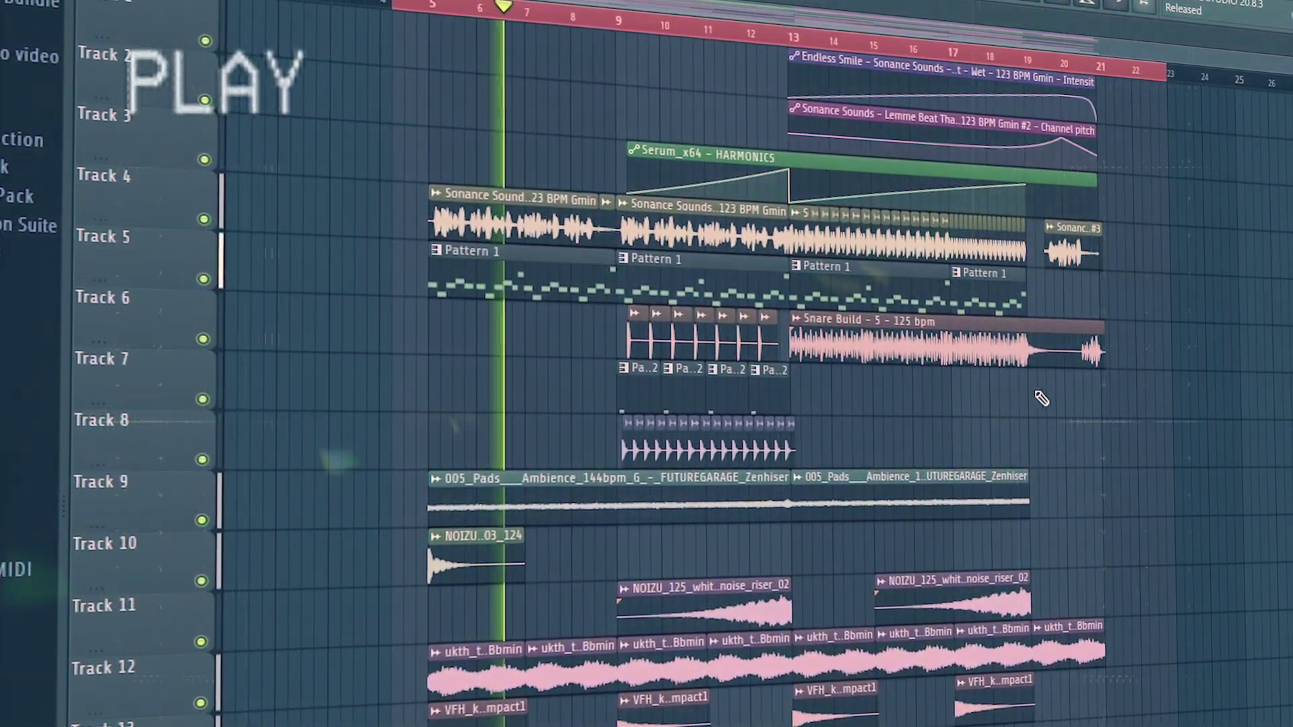
scroll(572, 539, "up", 5)
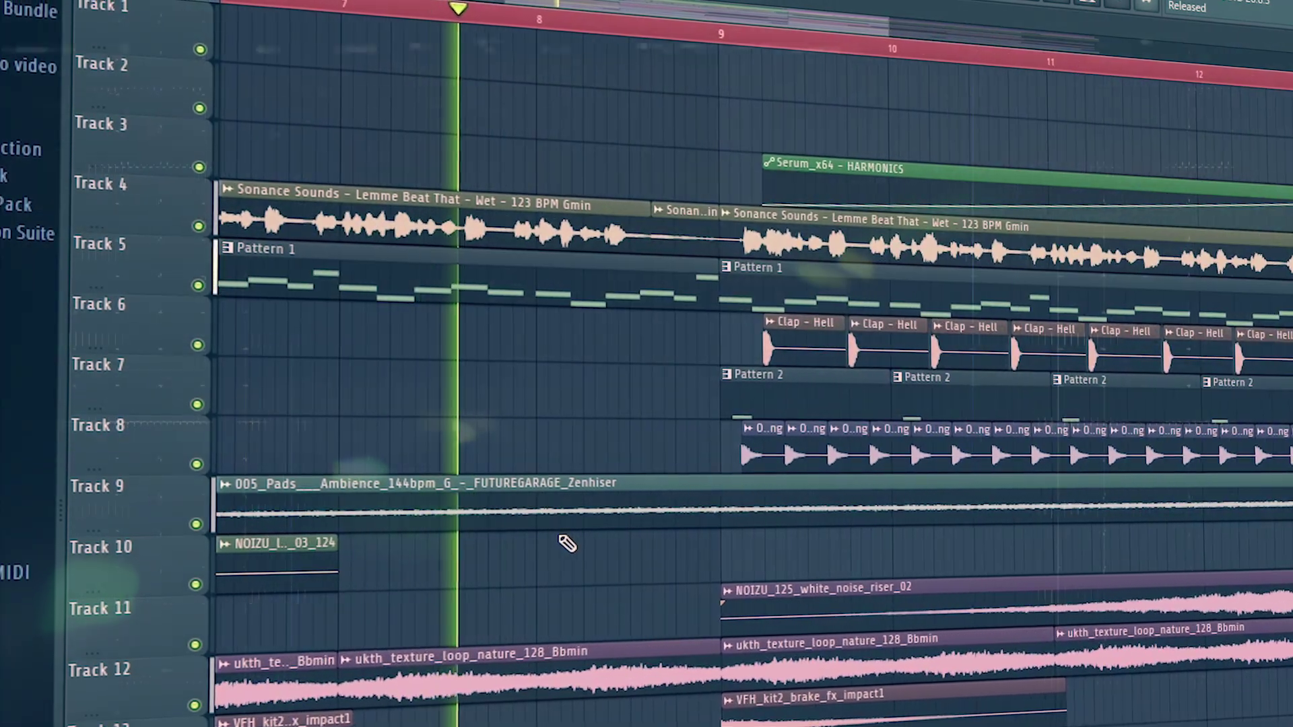
scroll(566, 542, "down", 6)
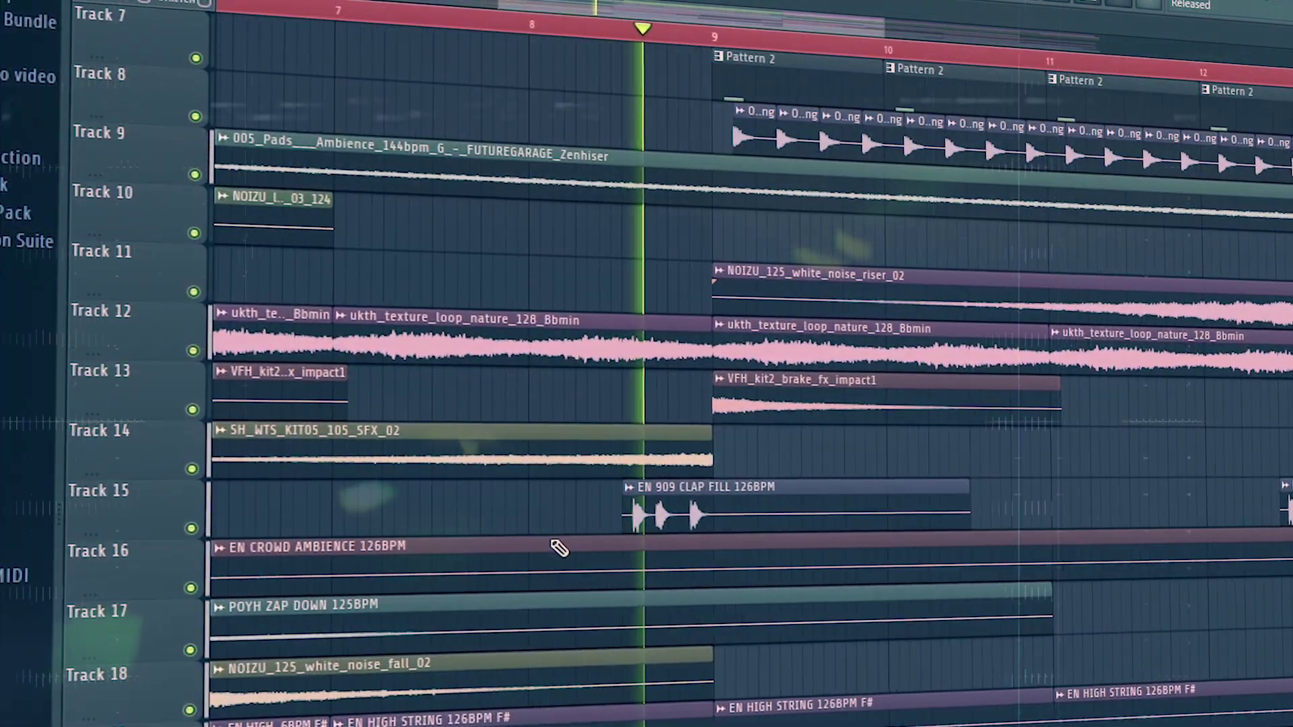
scroll(559, 547, "up", 6)
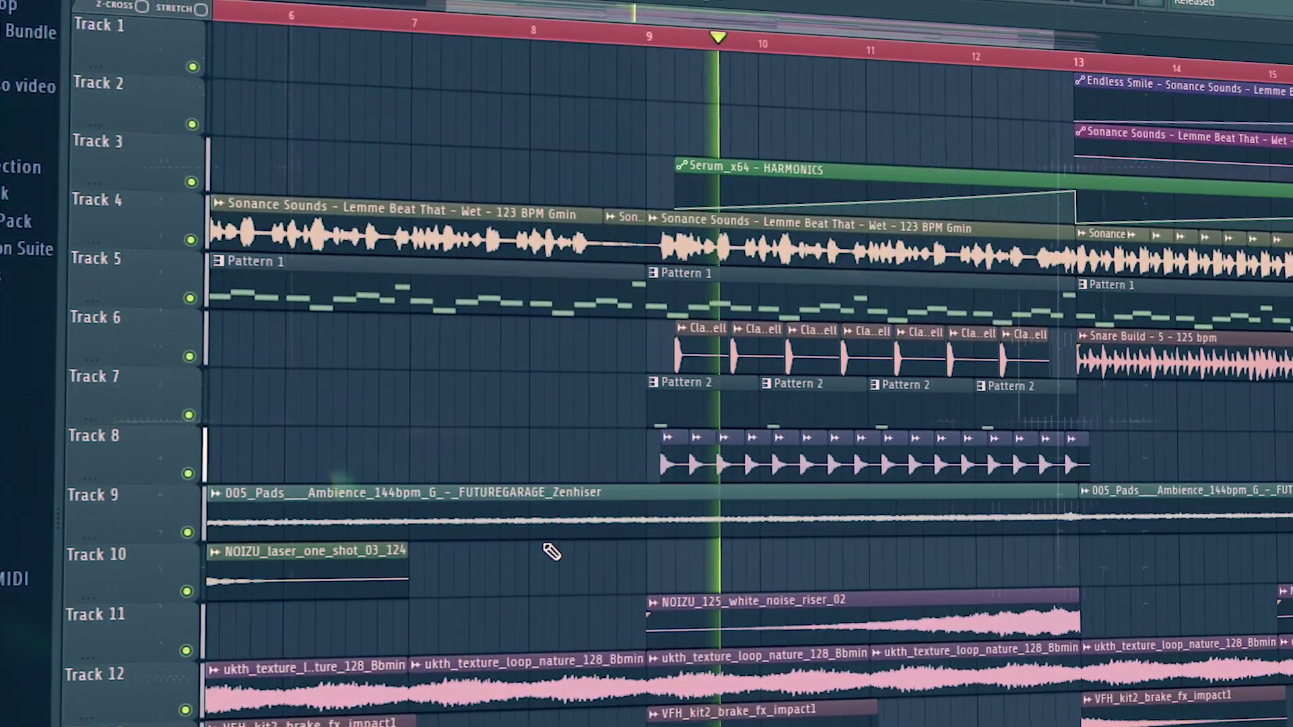
left_click_drag(660, 14, 765, 80)
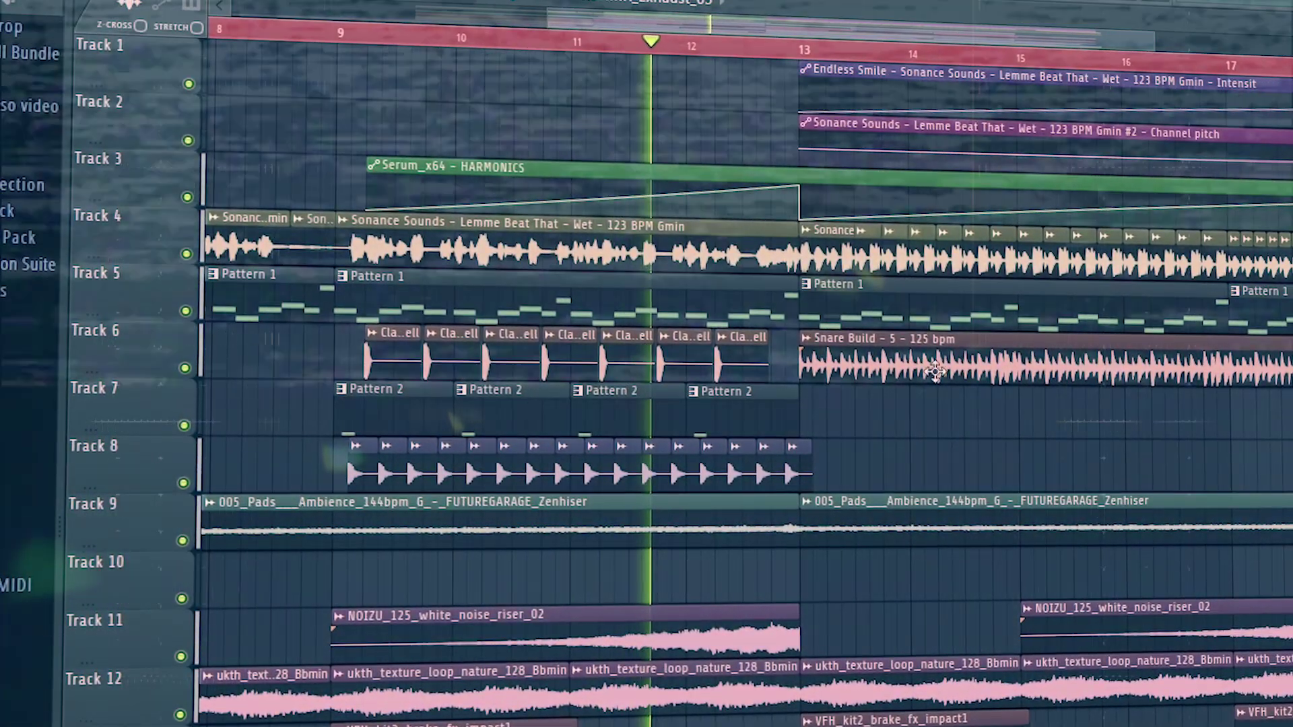
scroll(935, 371, "down", 2)
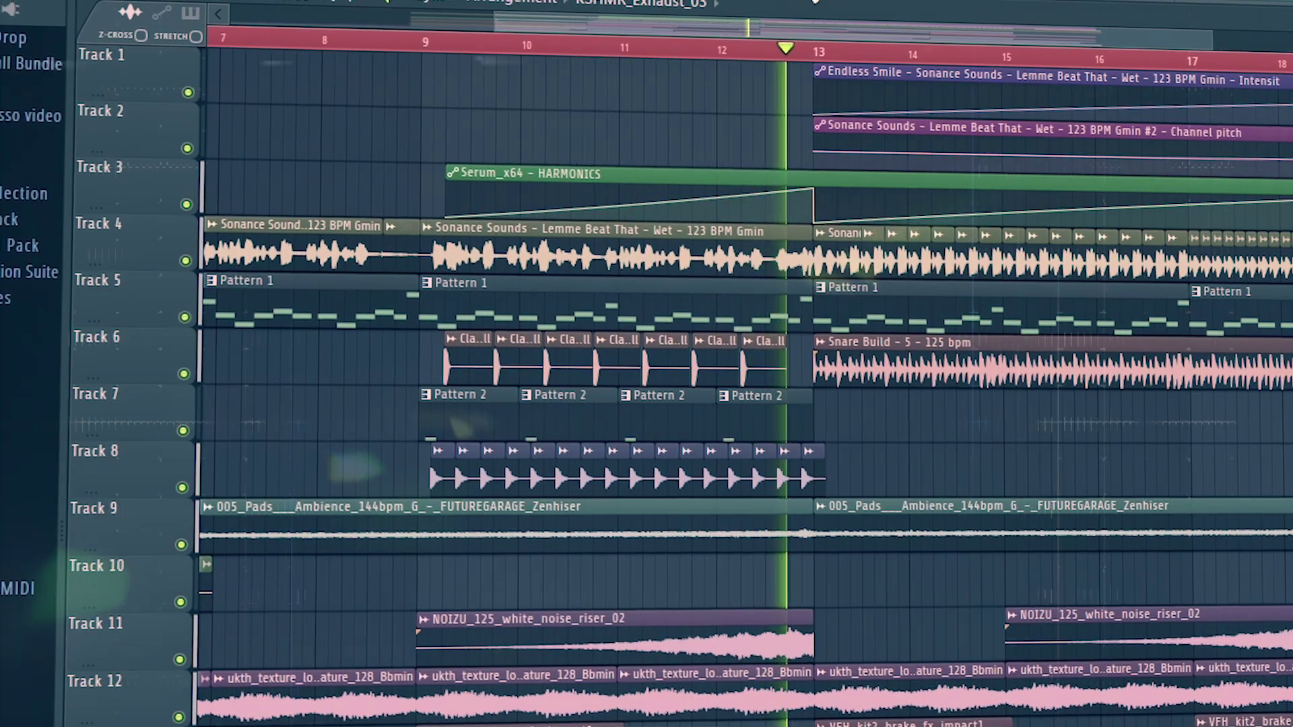
left_click_drag(816, 31, 943, 95)
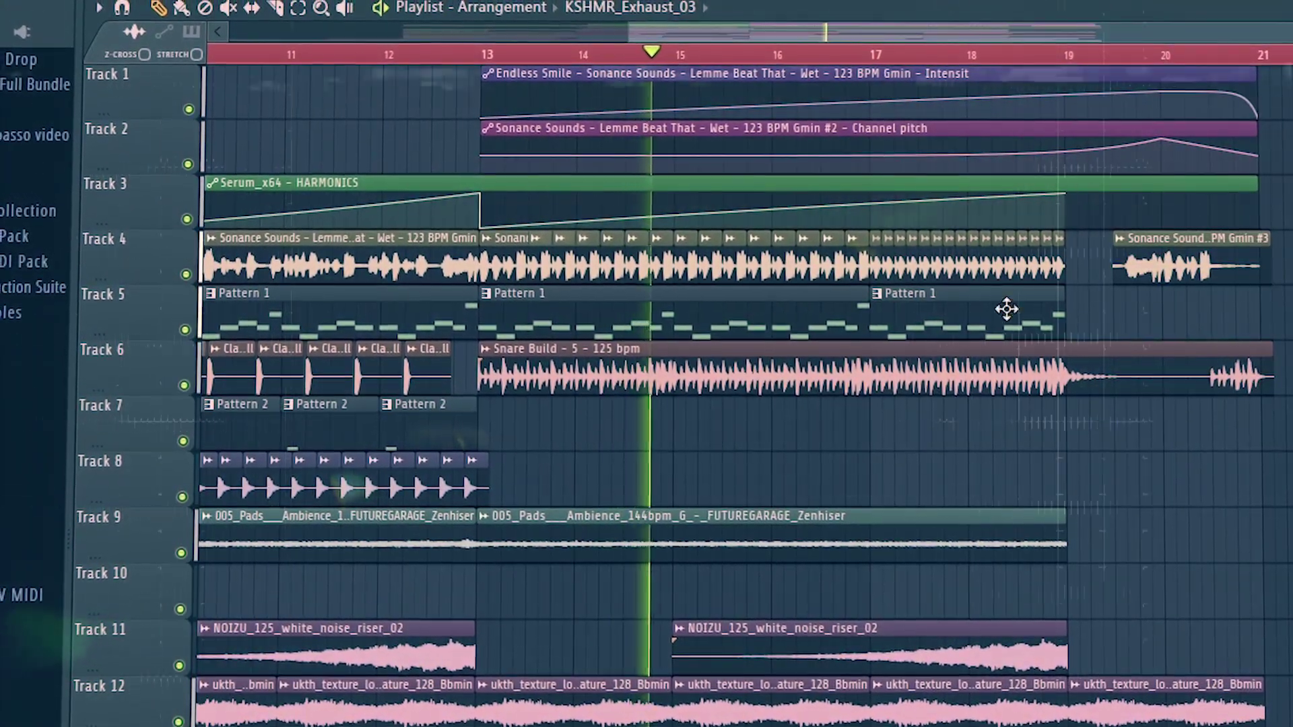
scroll(1031, 404, "up", 1, "ctrl")
scroll(1027, 411, "down", 7)
scroll(1027, 414, "up", 1, "ctrl")
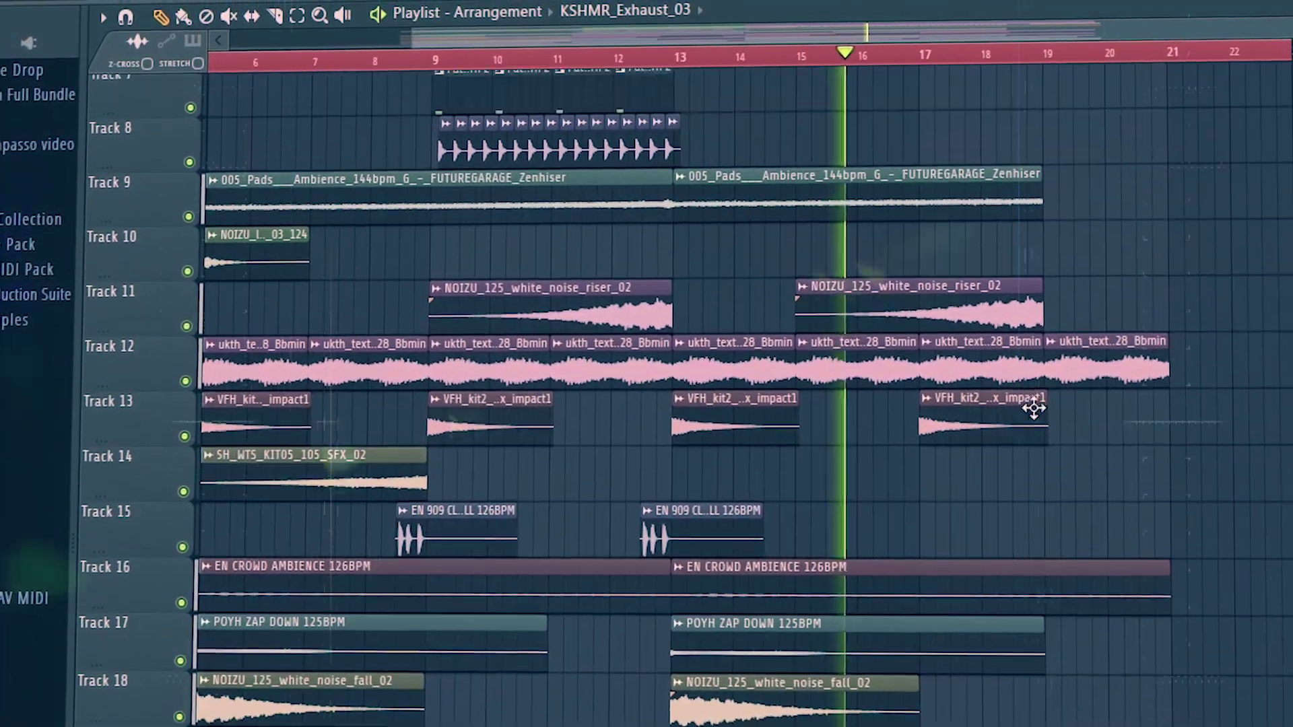
scroll(1031, 404, "up", 6)
scroll(1138, 404, "down", 1, "ctrl")
scroll(1107, 400, "up", 3, "ctrl")
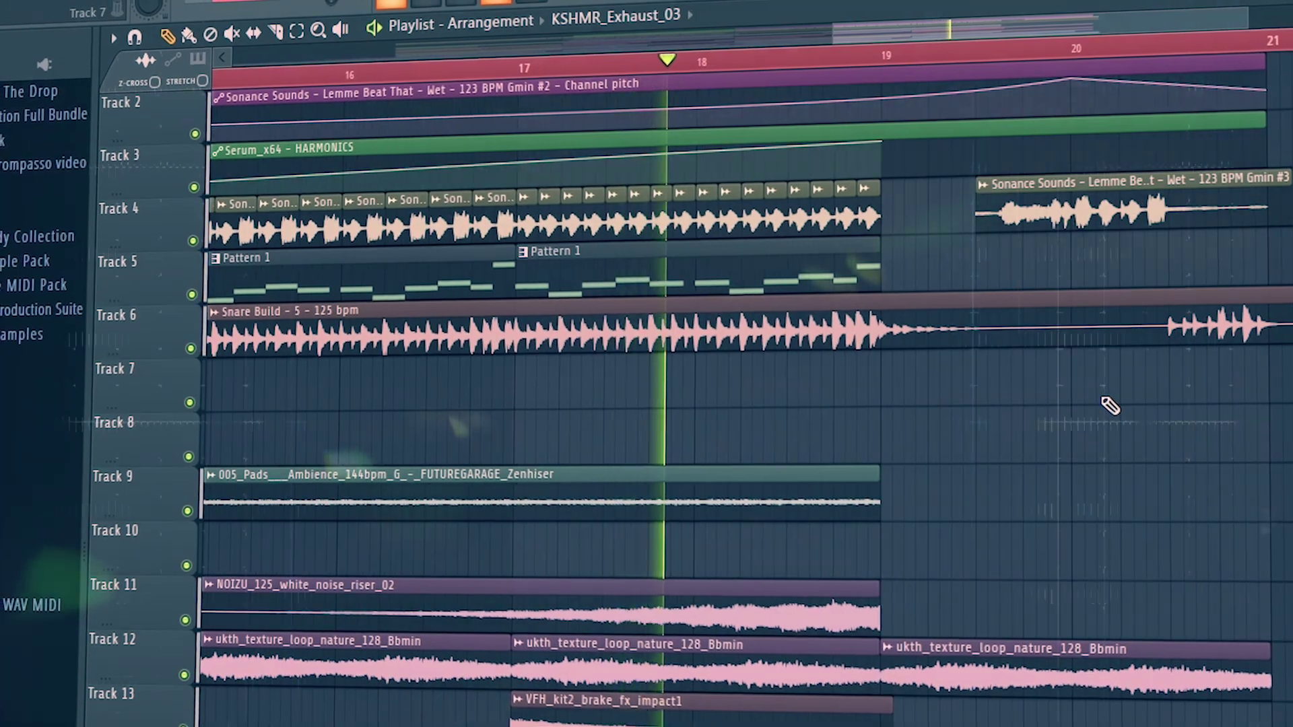
left_click_drag(1157, 20, 1207, 53)
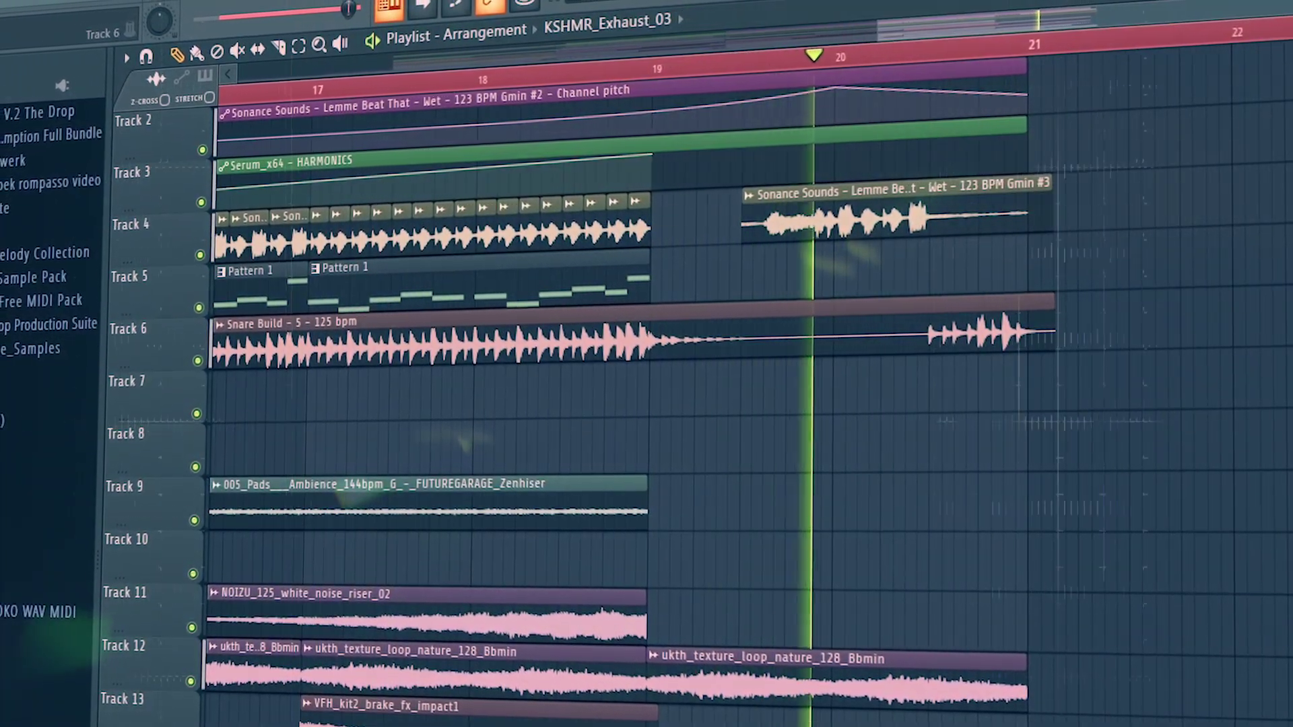